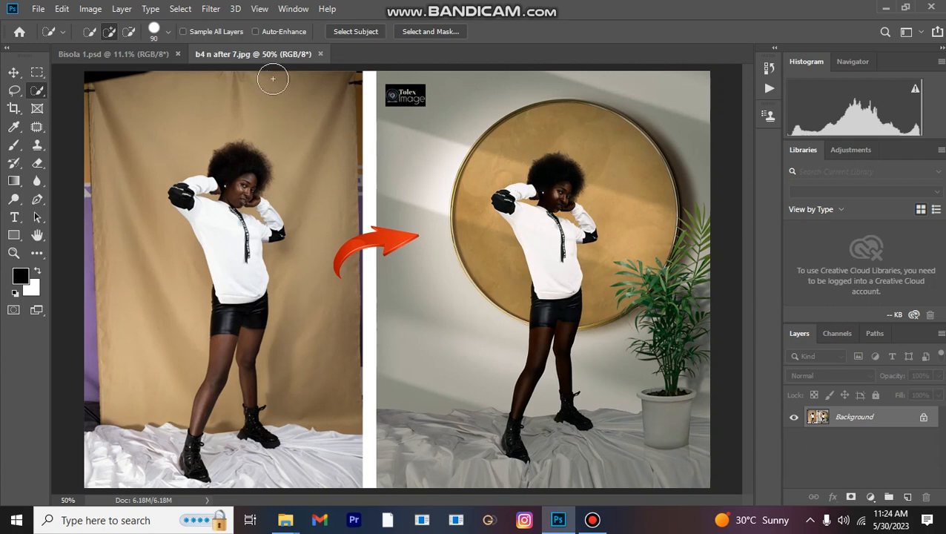
Expand the portrait document's canvas beyond the photo on all sides with a 4:5 crop, leaving white margins around it
click(133, 57)
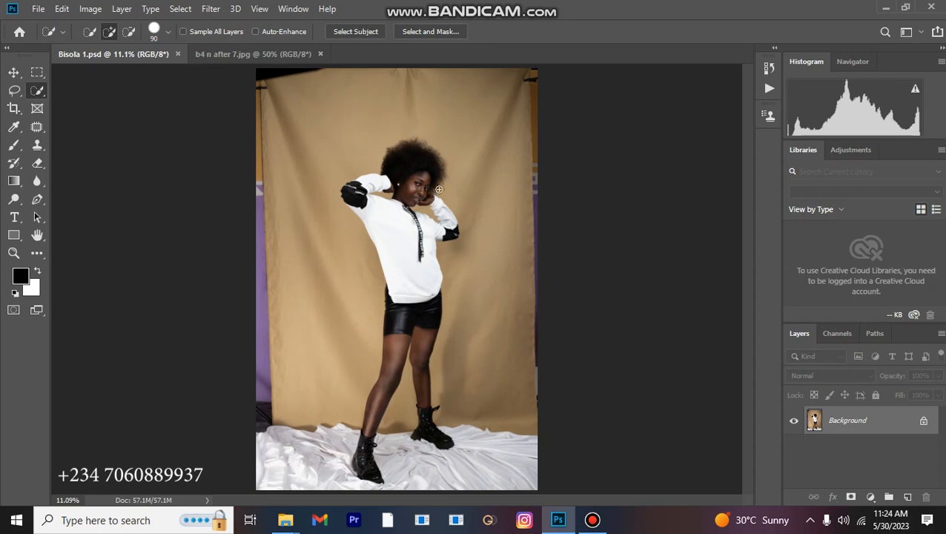
click(15, 109)
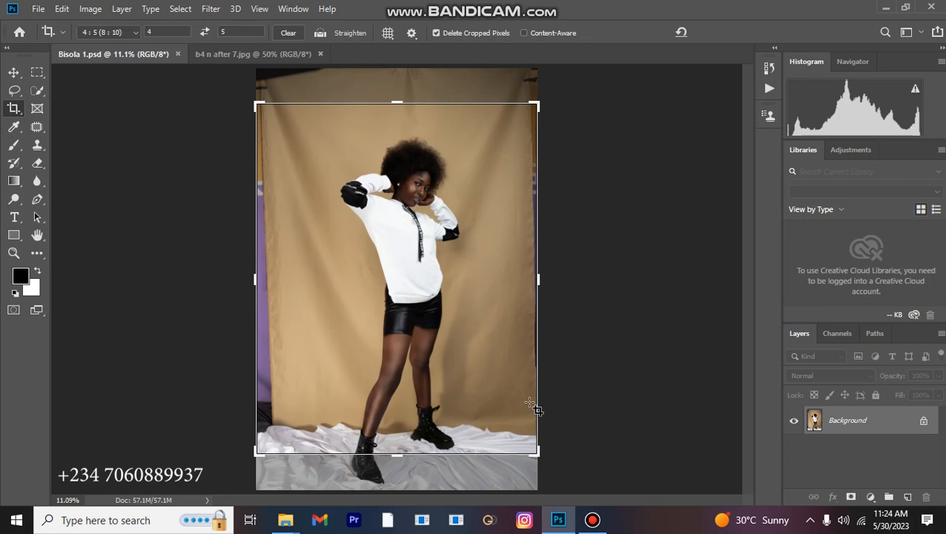
key(ctrl+plus)
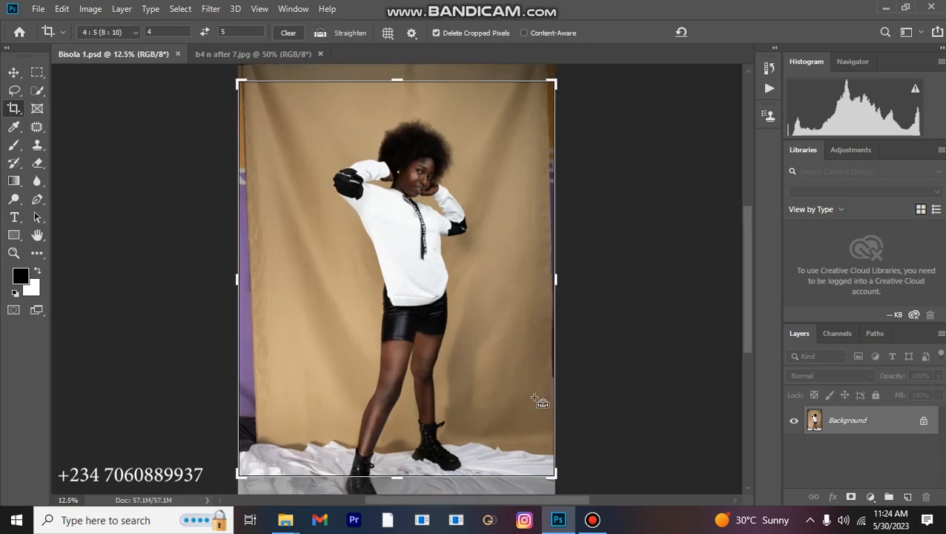
key(ctrl+minus)
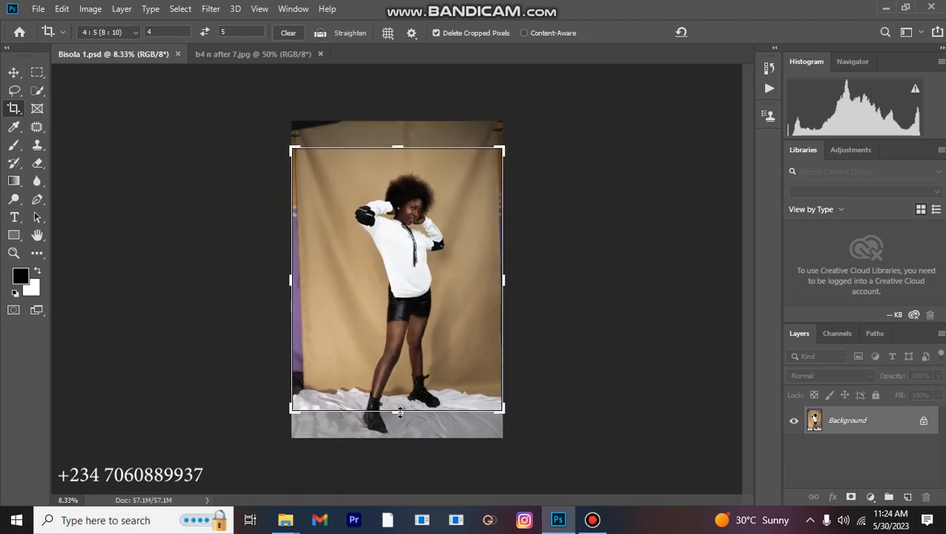
drag(400, 412, 403, 447)
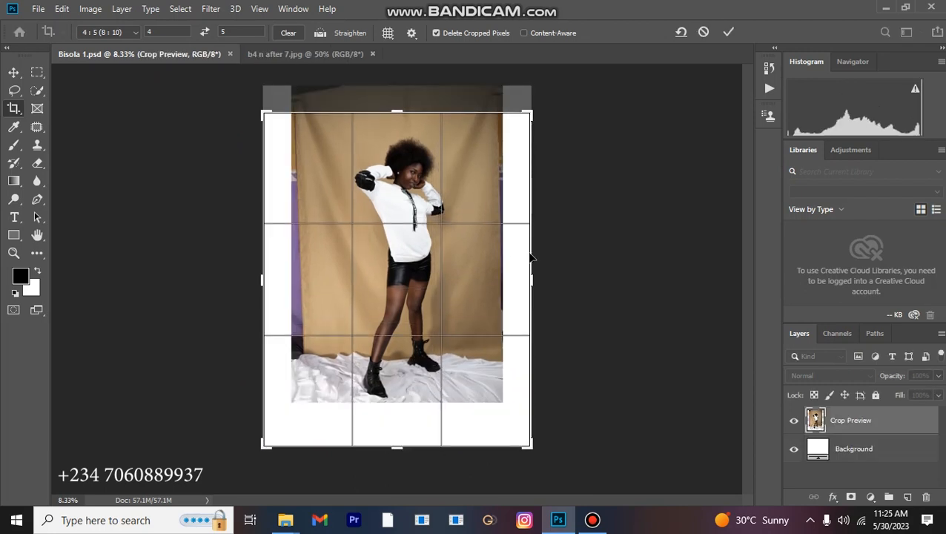
drag(395, 447, 396, 441)
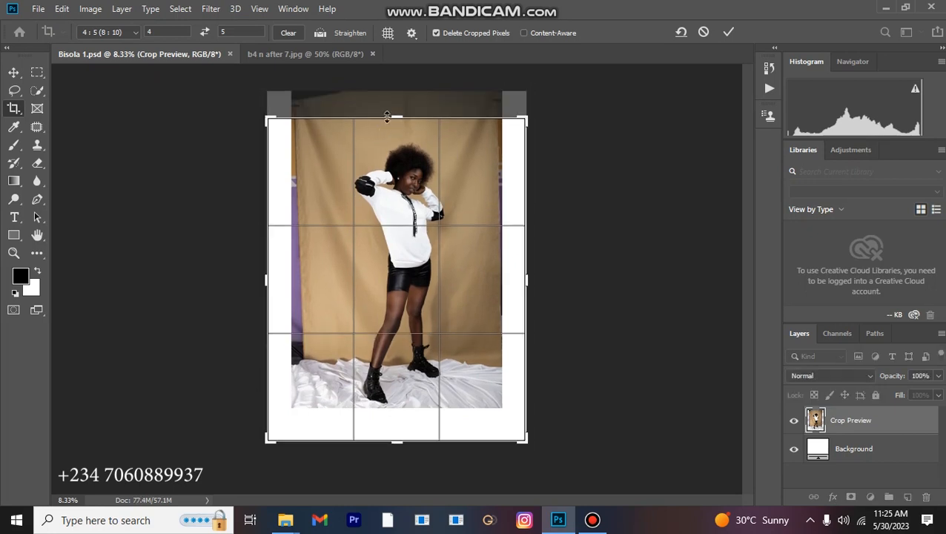
drag(396, 116, 396, 93)
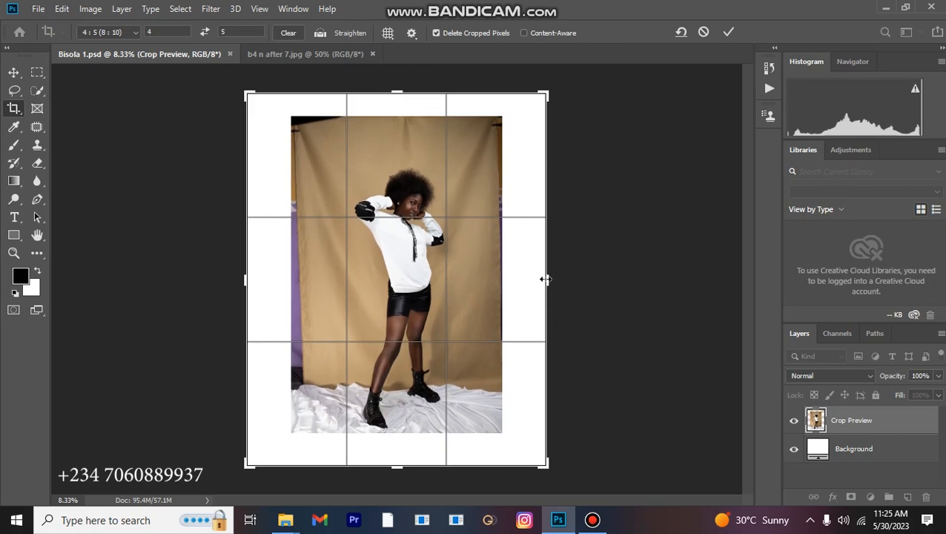
drag(545, 279, 557, 280)
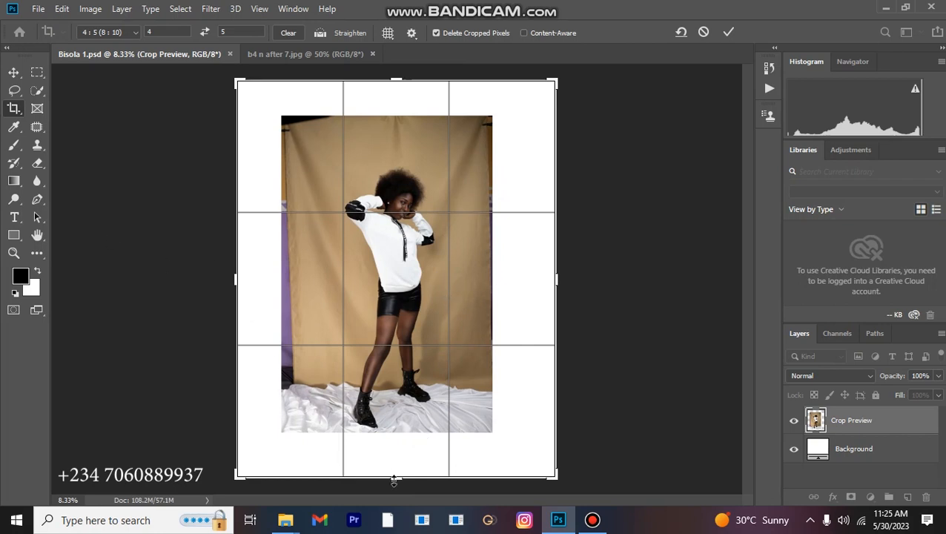
drag(396, 477, 395, 467)
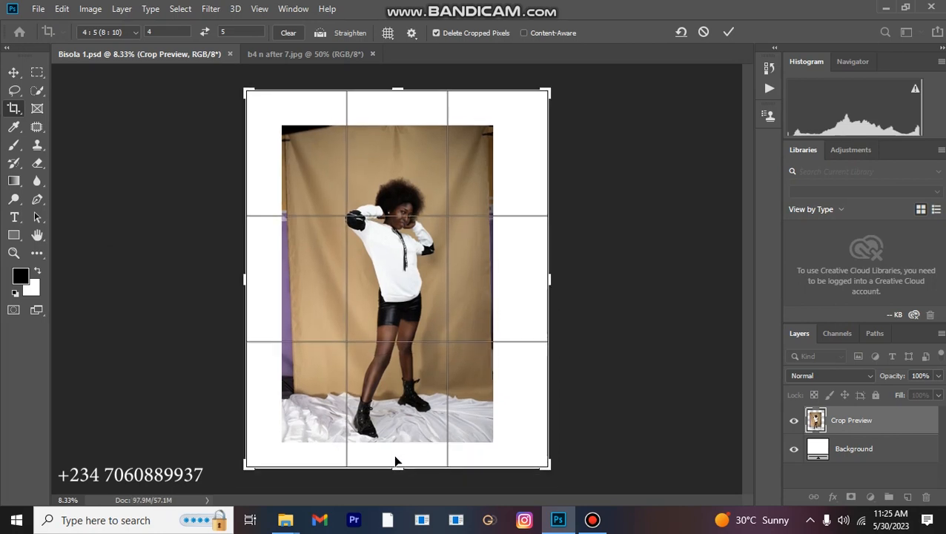
drag(397, 89, 398, 98)
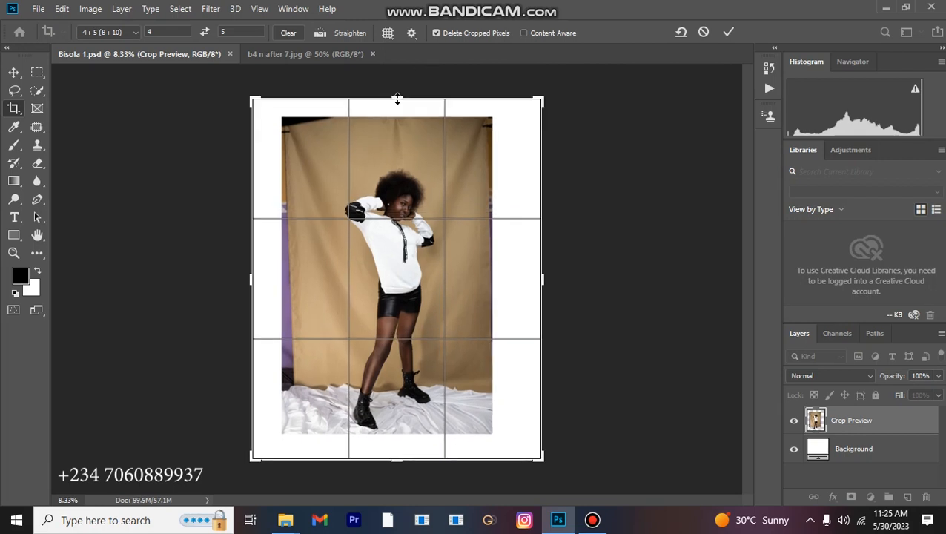
key(Return)
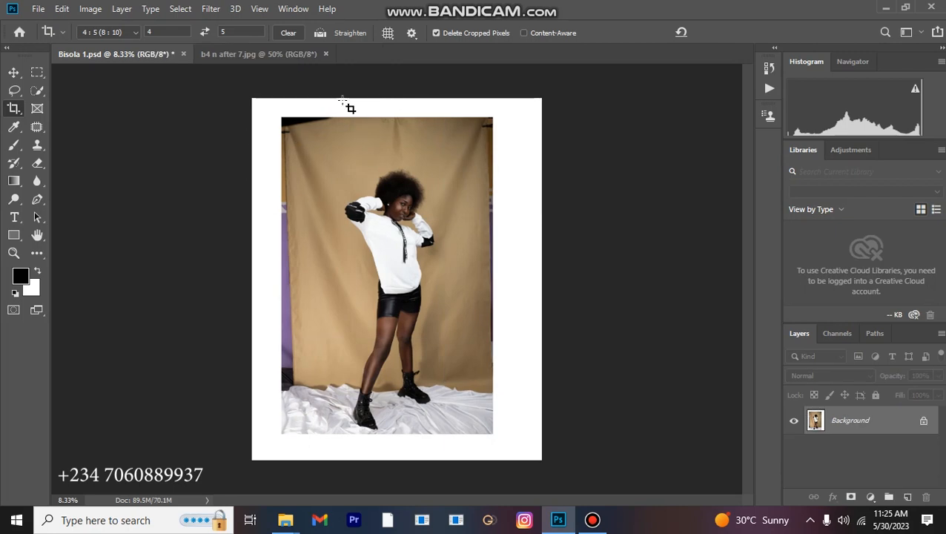
Marquee-select the full-height strip left of the woman and stretch it outward to about 236% width, filling the left margin, and deselect
click(36, 73)
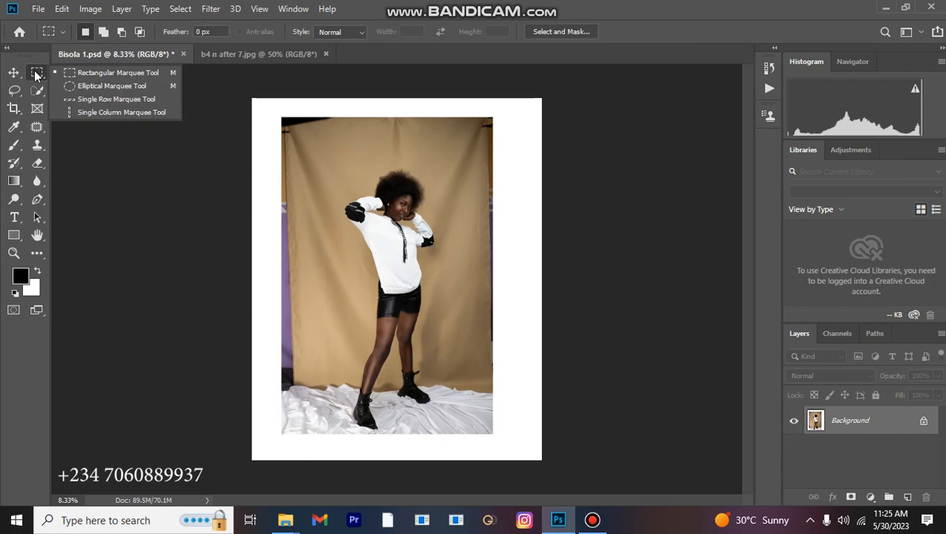
drag(250, 97, 343, 461)
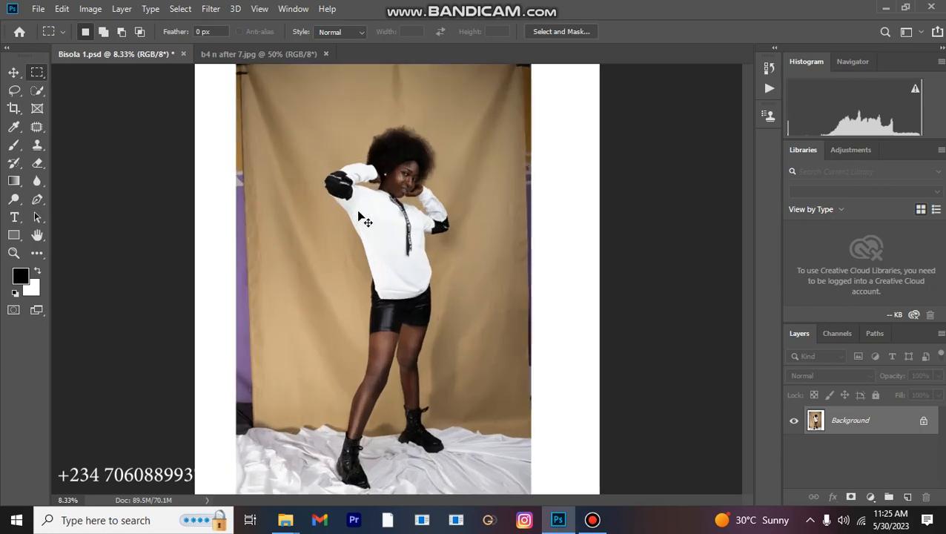
key(ctrl+plus)
key(ctrl+plus)
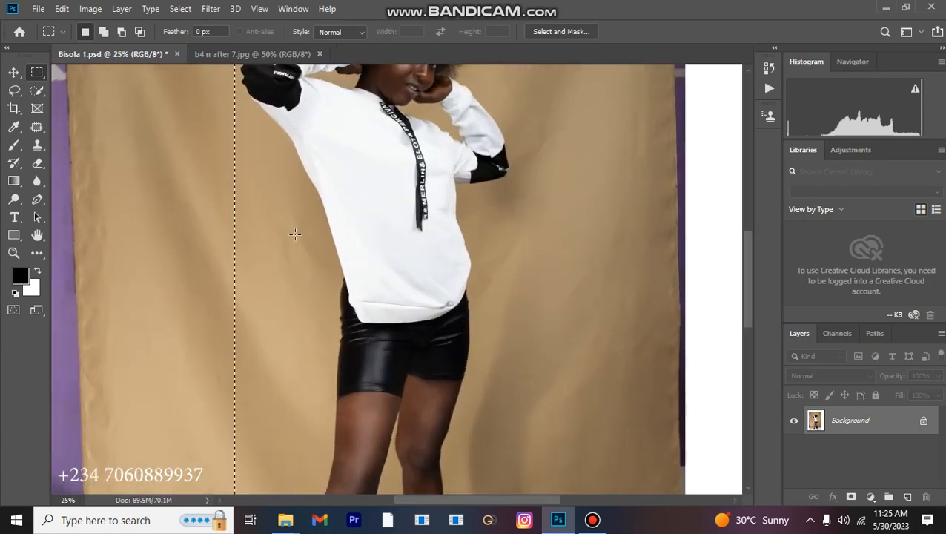
drag(310, 300, 396, 115)
drag(381, 326, 382, 364)
drag(399, 137, 411, 313)
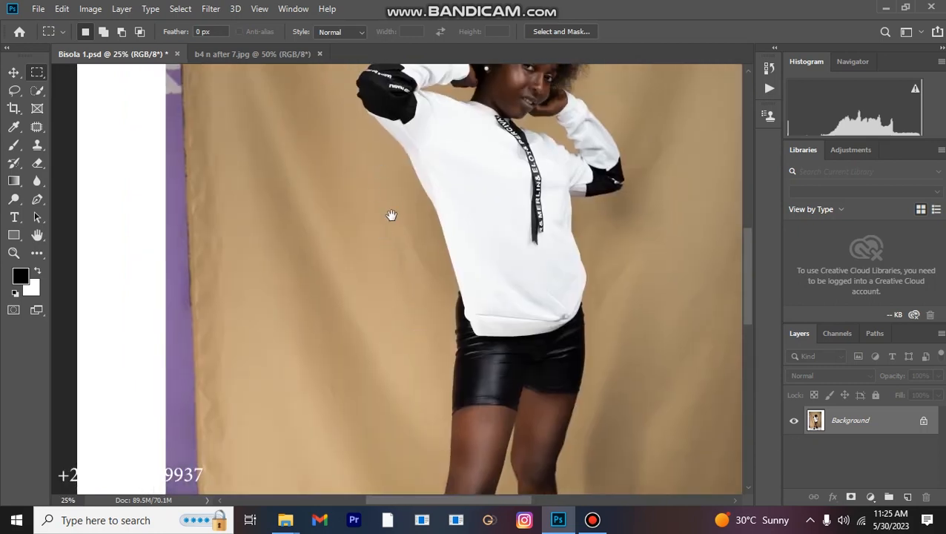
drag(392, 215, 386, 302)
key(ctrl+minus)
key(ctrl+minus)
key(ctrl+minus)
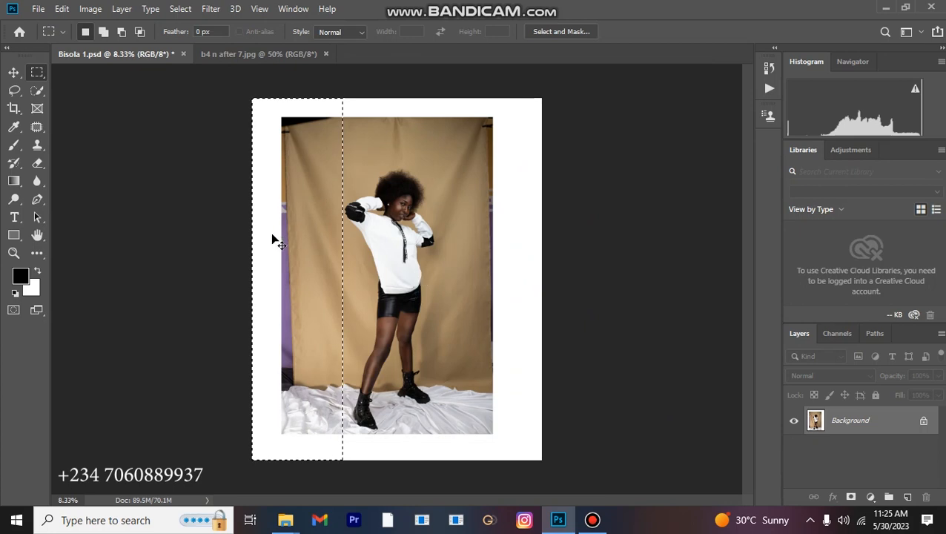
key(ctrl+t)
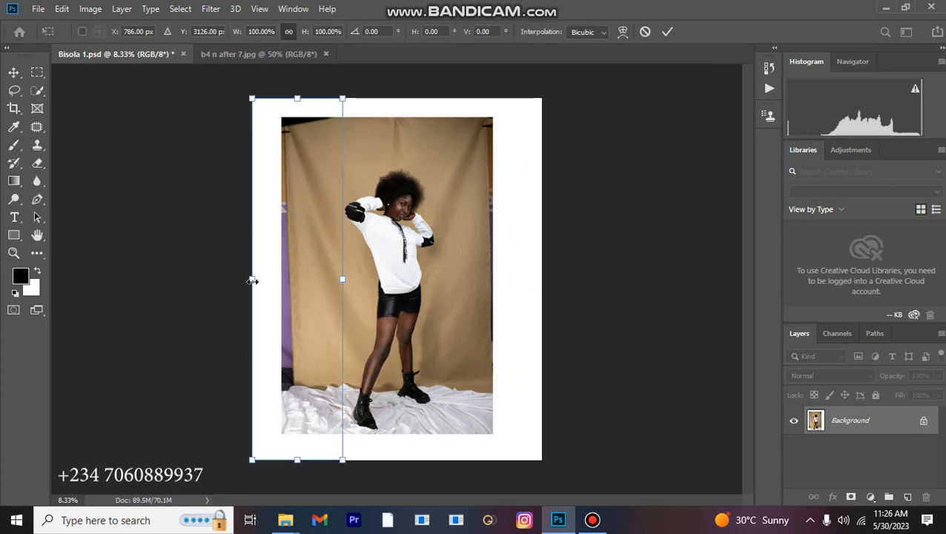
drag(246, 282, 122, 279)
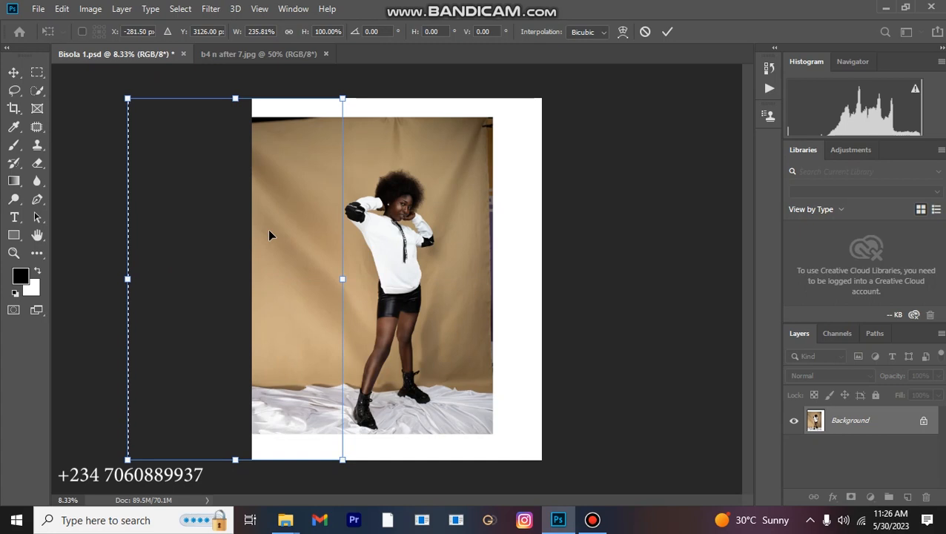
key(Return)
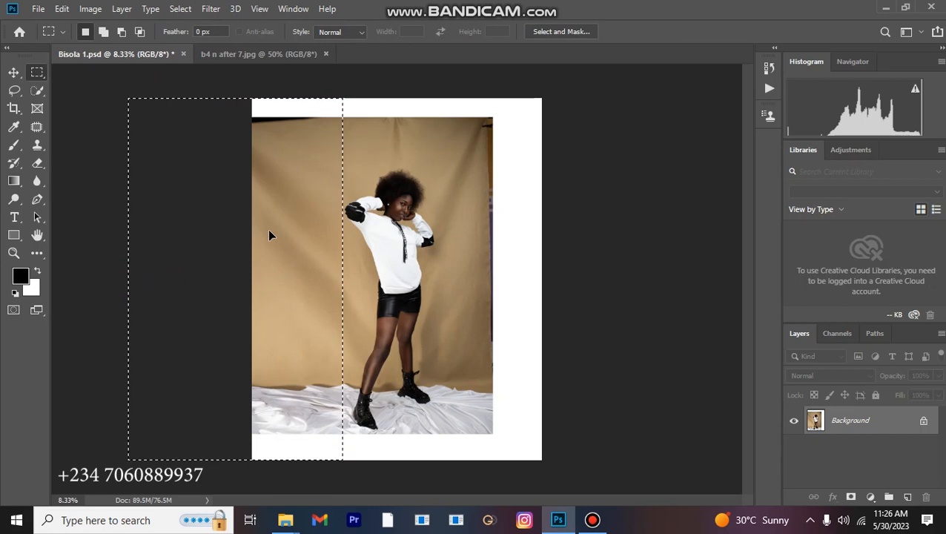
key(ctrl+d)
Marquee-select the full-height strip right of the woman, stretch it outward to fill the right margin, and deselect
mouse_move(597, 528)
drag(453, 92, 577, 467)
key(ctrl+t)
drag(542, 279, 719, 300)
key(Return)
key(ctrl+d)
Marquee-select the strip above the woman's head, stretch it upward until the backdrop fills the top margin, and deselect
key(ctrl+minus)
key(ctrl+minus)
drag(306, 166, 496, 213)
key(ctrl+t)
drag(397, 171, 397, 131)
key(Return)
key(ctrl+d)
Marquee-select the strip below the boots and stretch it downward to about 855% height so the fabric fills the bottom margin, and deselect
drag(304, 369, 505, 424)
key(ctrl+t)
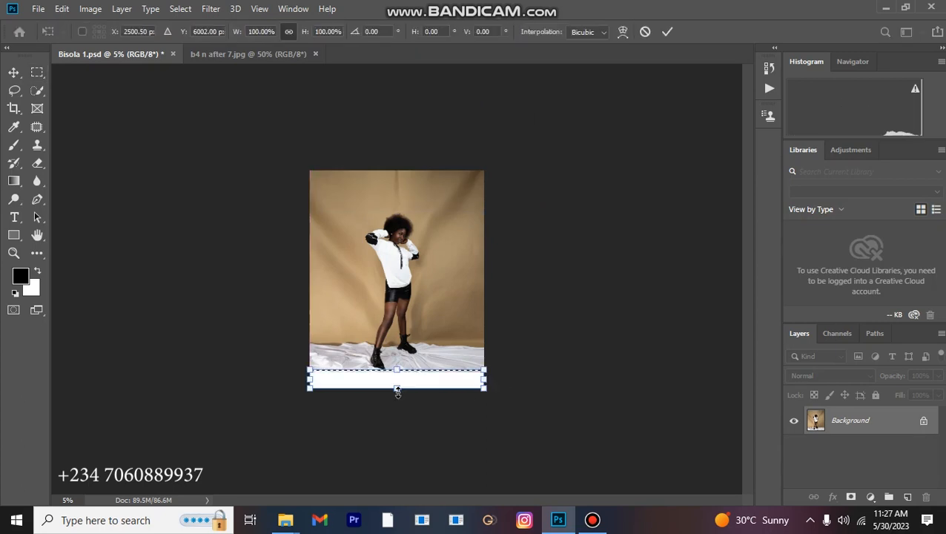
drag(398, 392, 387, 528)
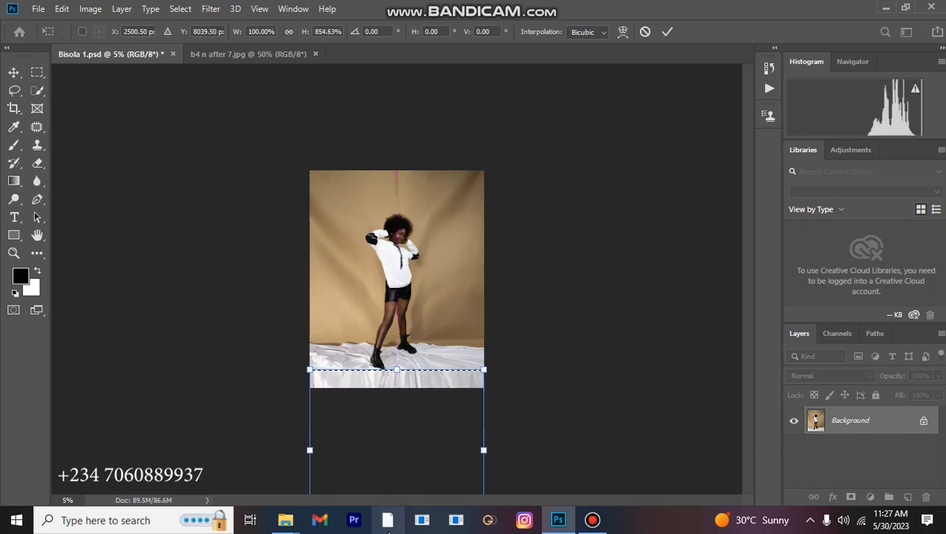
key(Return)
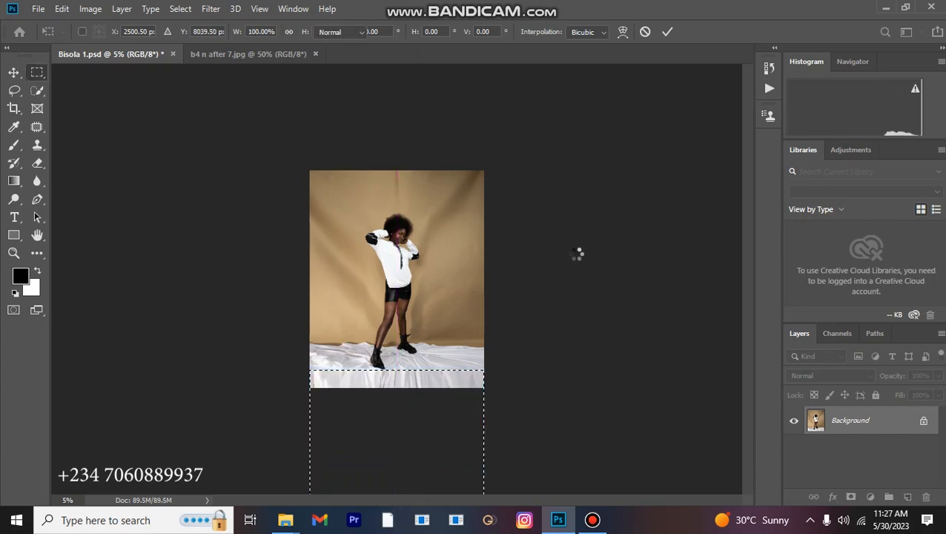
key(ctrl+d)
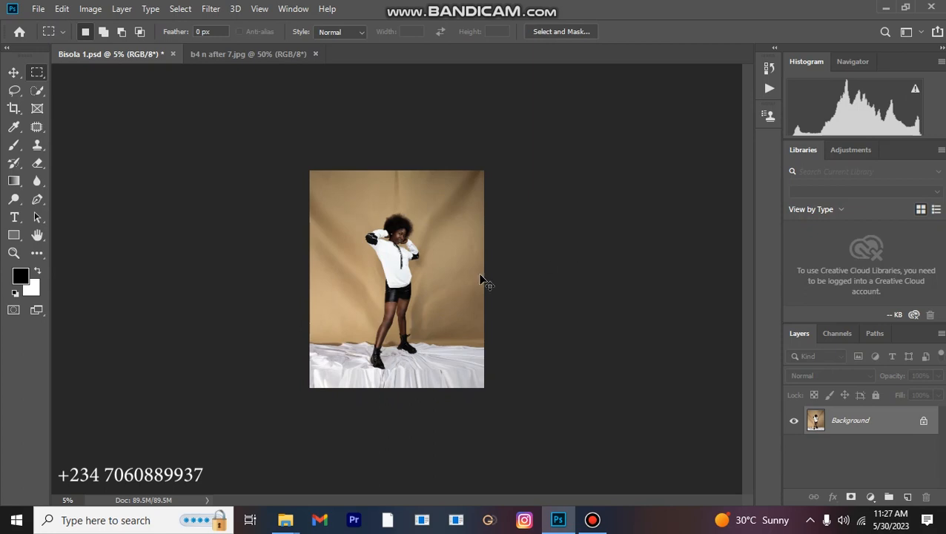
Duplicate the Background layer and select the woman on the copy with Select Subject
key(ctrl+minus)
key(ctrl+plus)
key(ctrl+plus)
key(ctrl+plus)
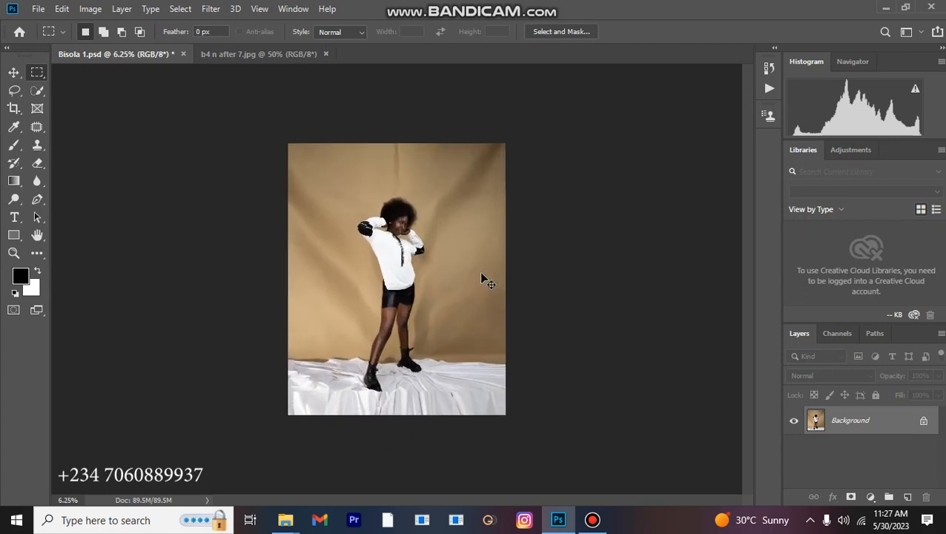
key(ctrl+plus)
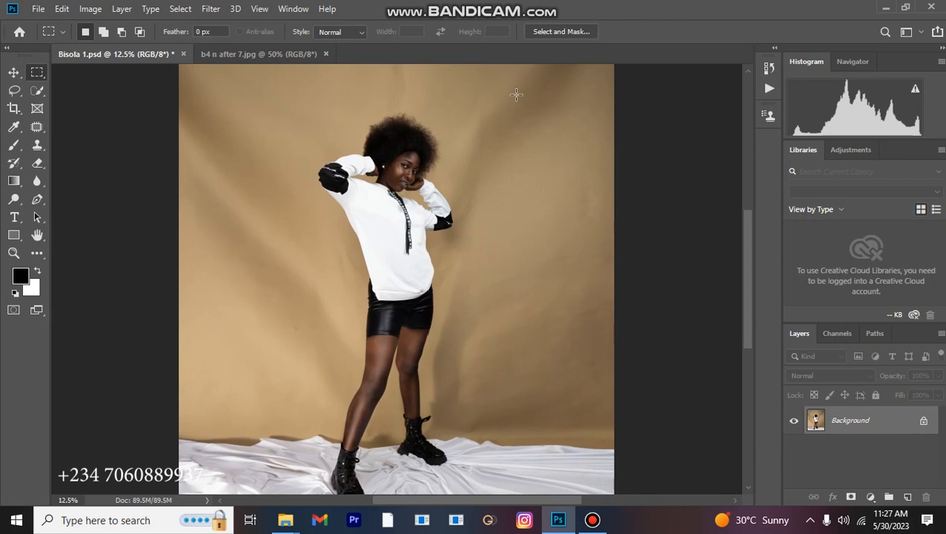
key(ctrl+minus)
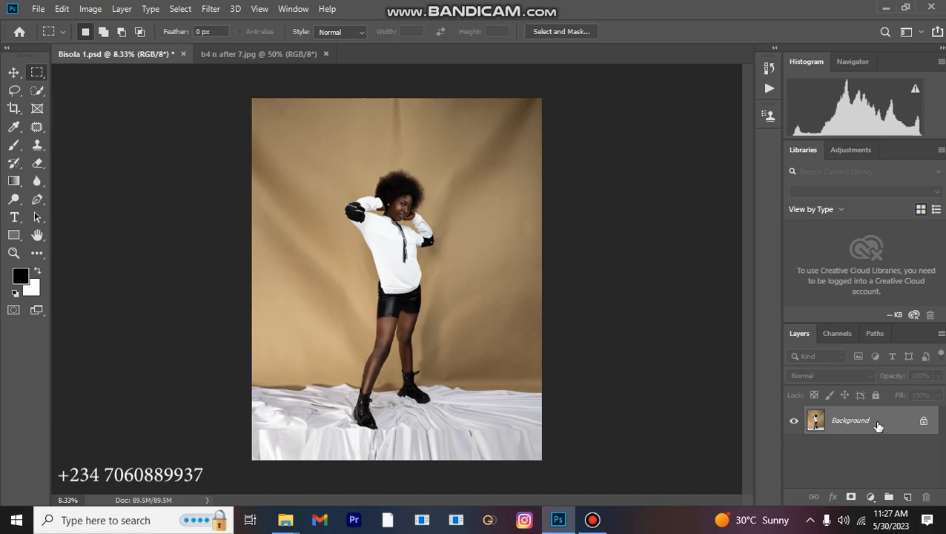
key(ctrl+j)
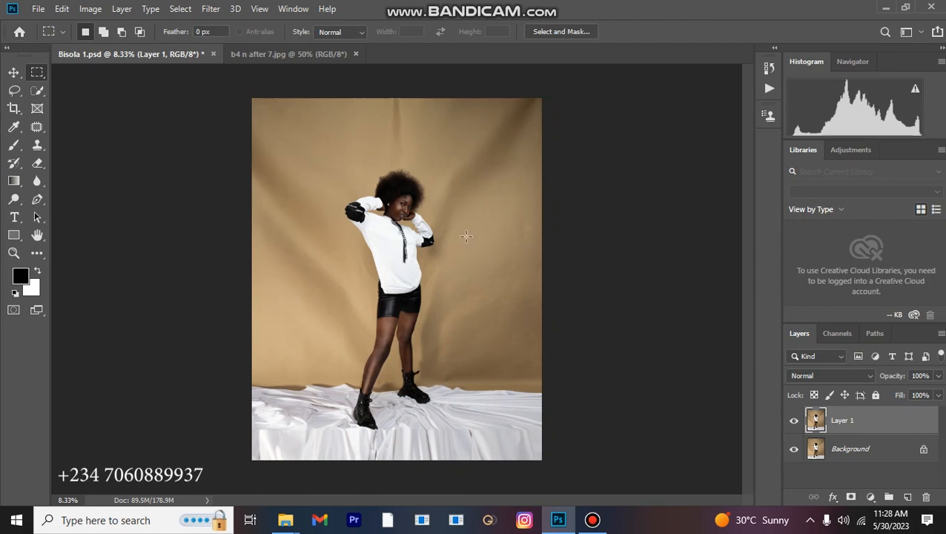
click(35, 92)
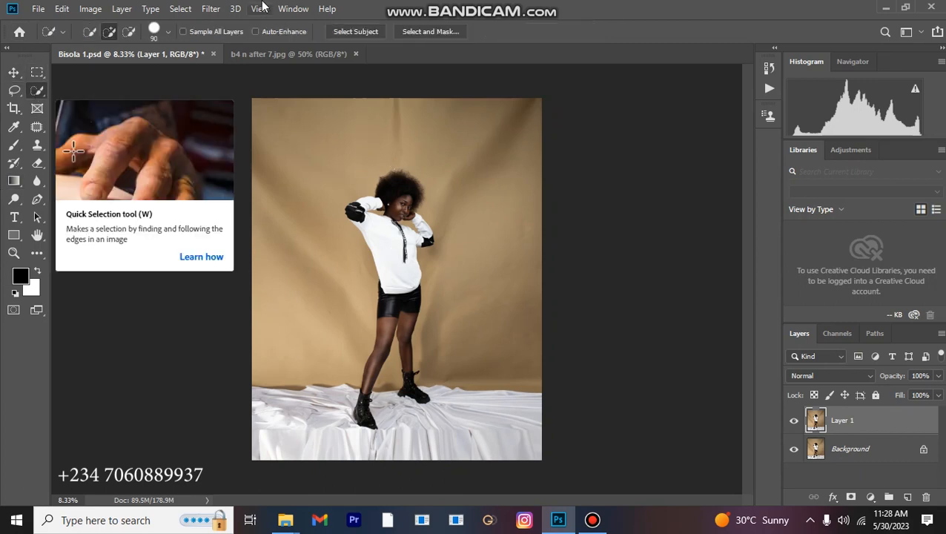
click(343, 34)
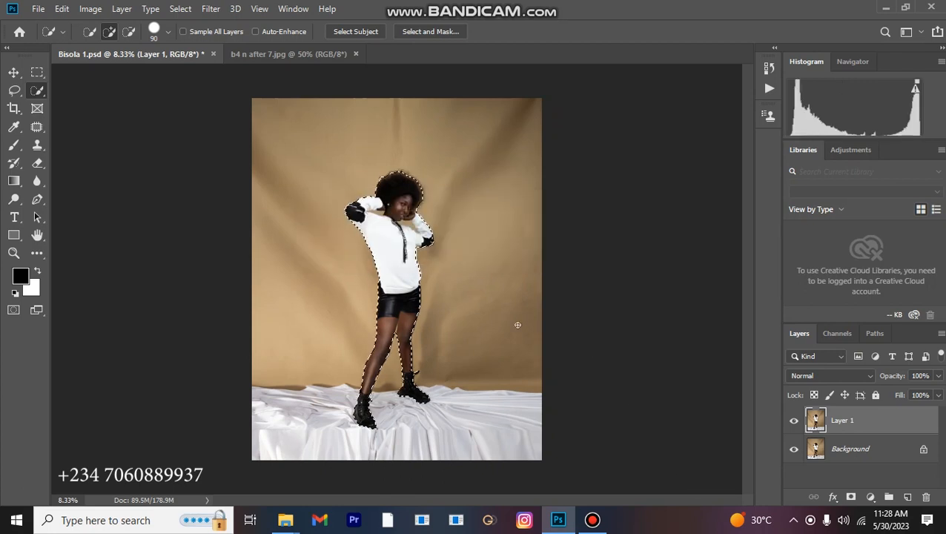
Check the selection edges from the sweater down the legs and switch to the Polygonal Lasso tool
key(ctrl+plus)
key(ctrl+plus)
key(ctrl+plus)
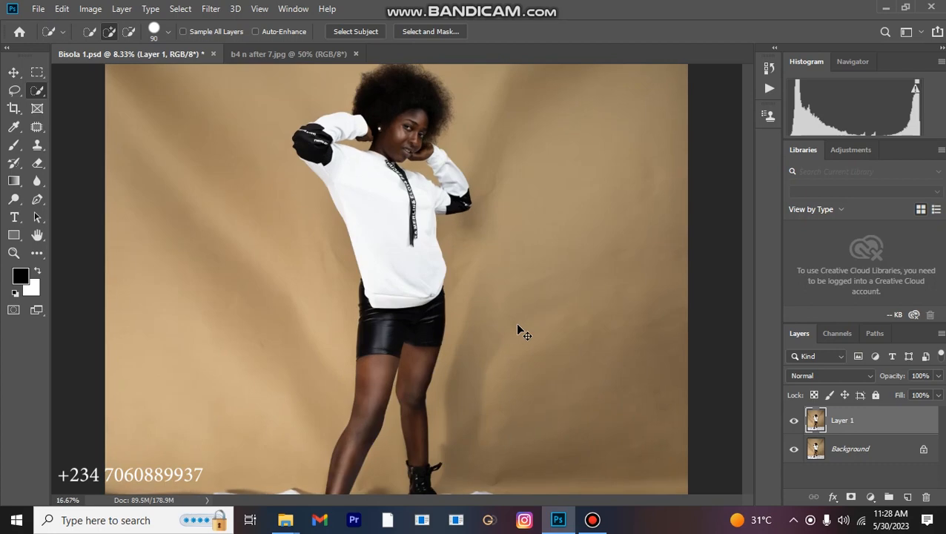
key(ctrl+plus)
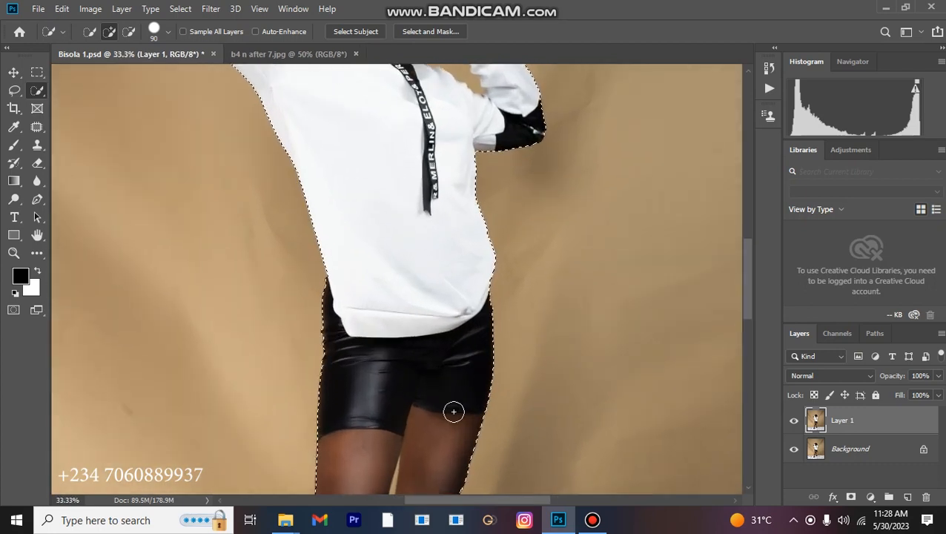
drag(446, 412, 419, 214)
scroll(414, 223, down, 3)
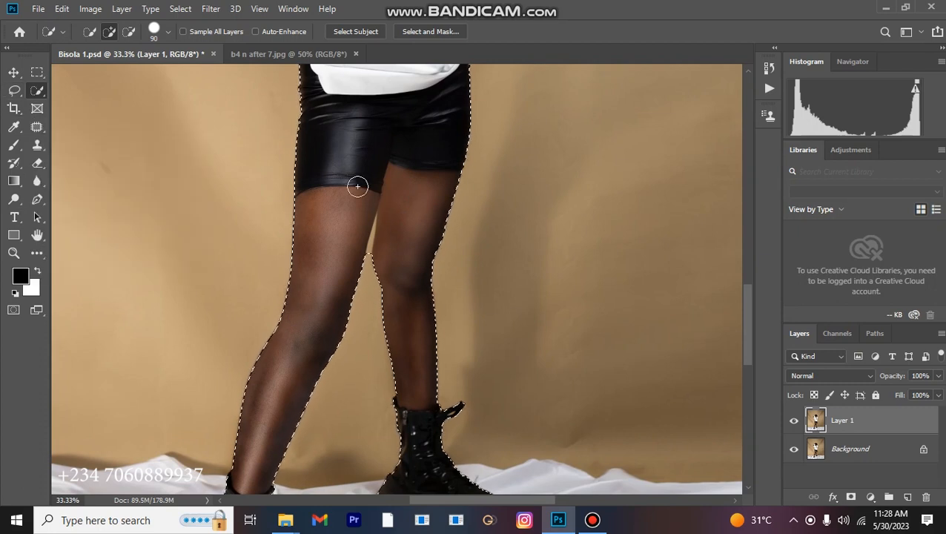
scroll(31, 95, up, 1)
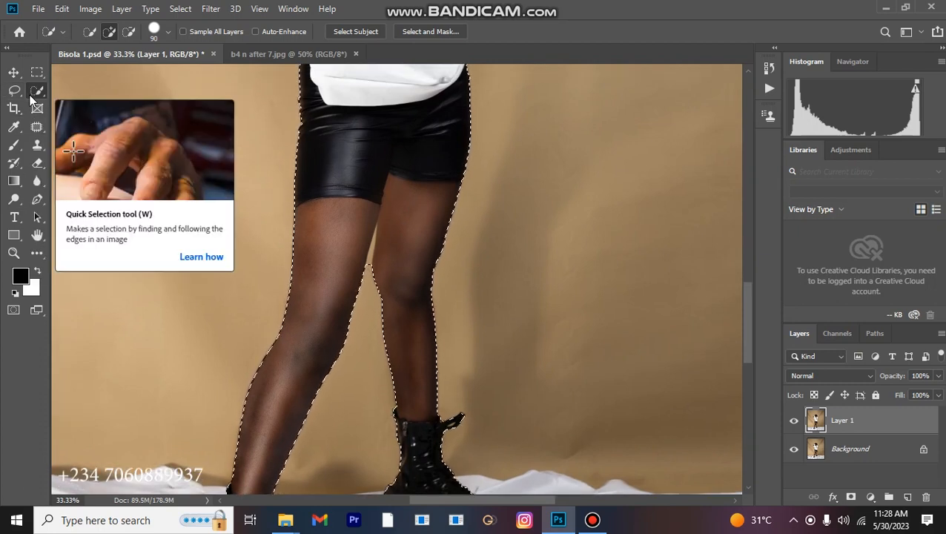
click(129, 32)
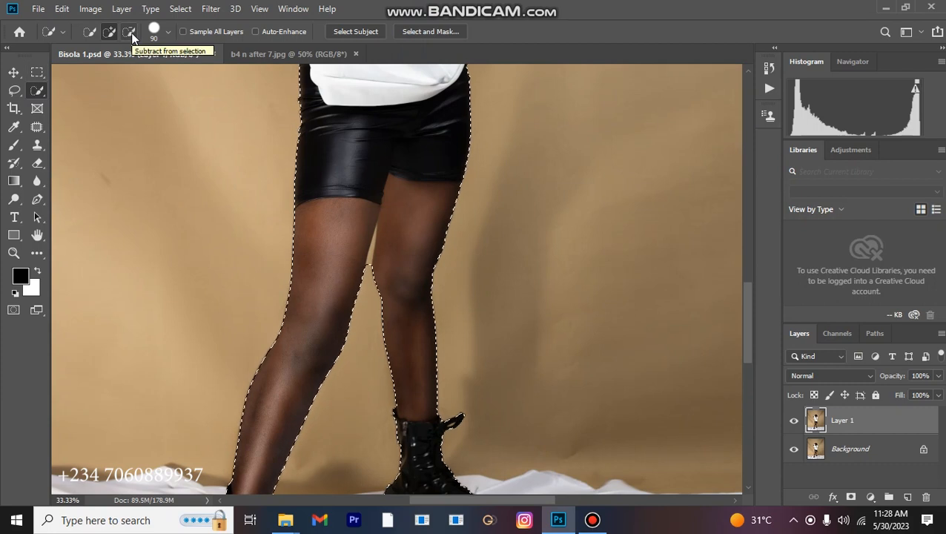
click(18, 91)
right_click(18, 94)
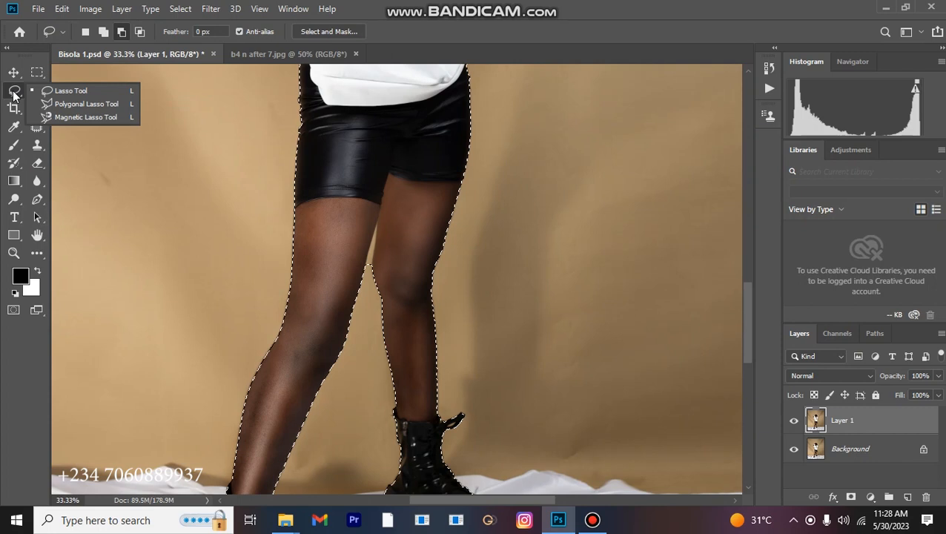
click(65, 103)
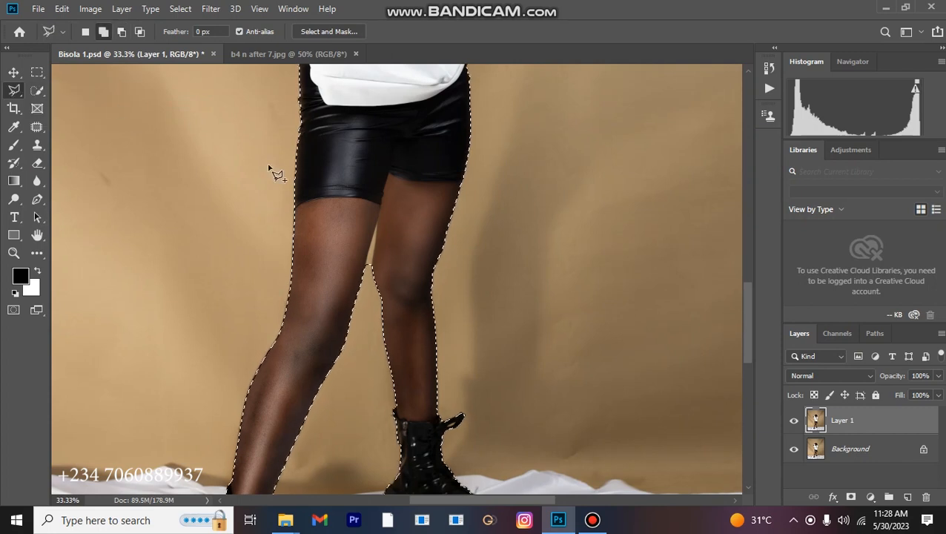
Try to outline the narrow backdrop gap between the woman's thighs with the Polygonal Lasso in Add to selection mode
key(ctrl+plus)
key(ctrl+plus)
key(ctrl+plus)
key(ctrl+plus)
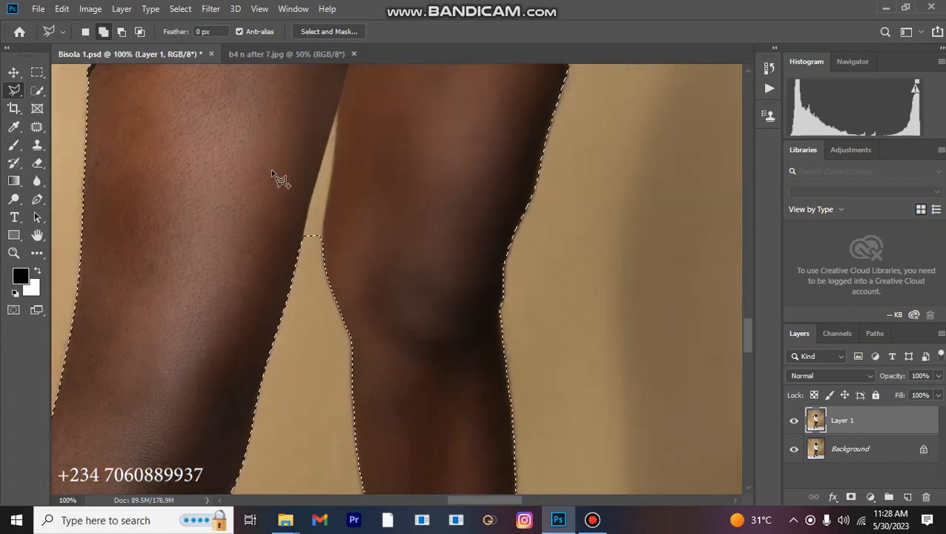
drag(271, 169, 304, 239)
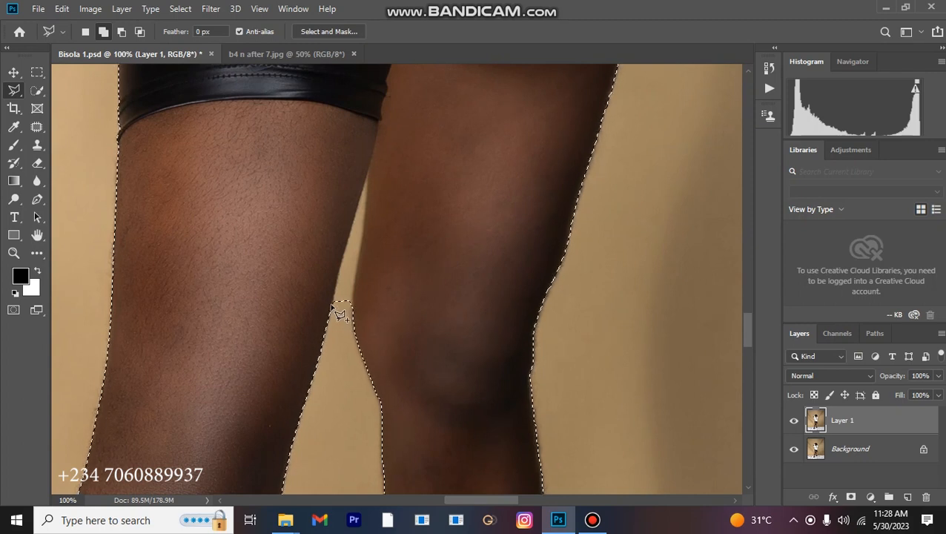
click(369, 170)
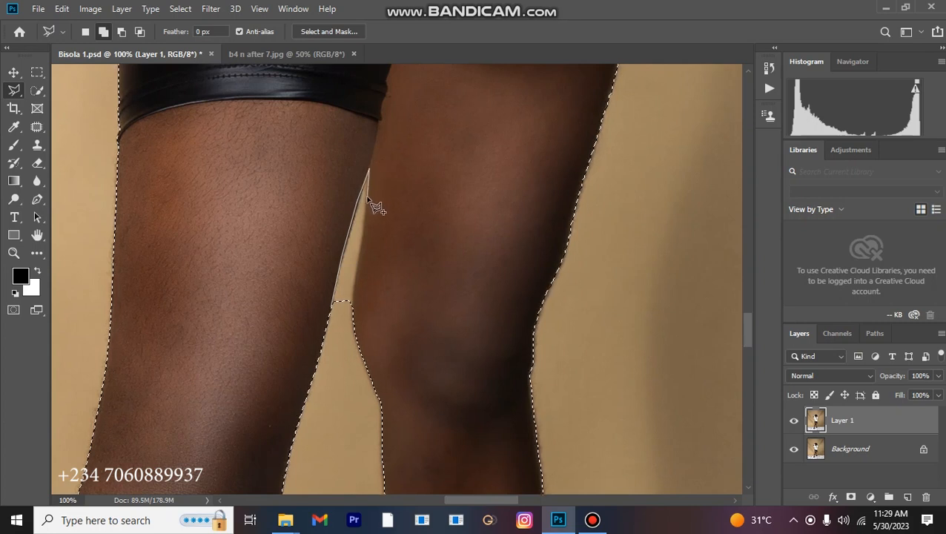
click(340, 317)
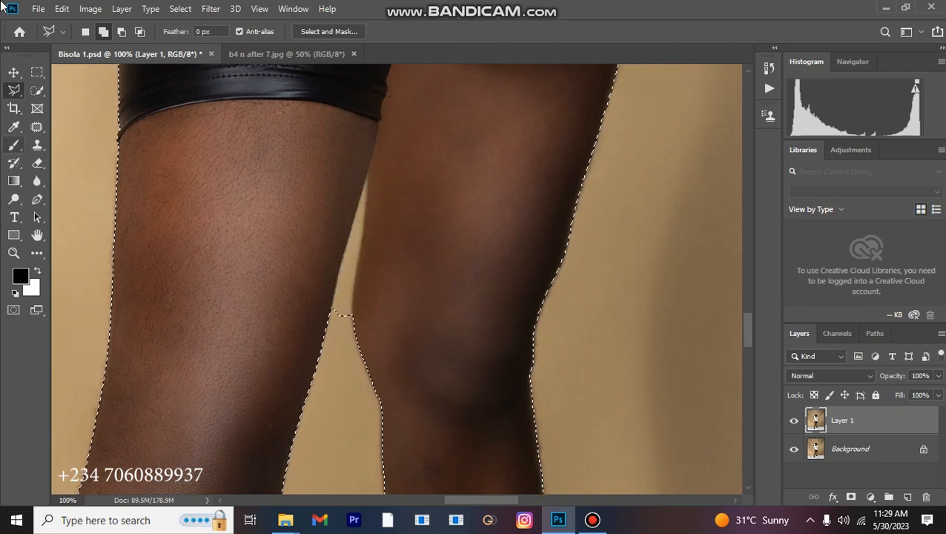
Subtract the narrow backdrop gap between the thighs from the selection with the Polygonal Lasso
click(121, 33)
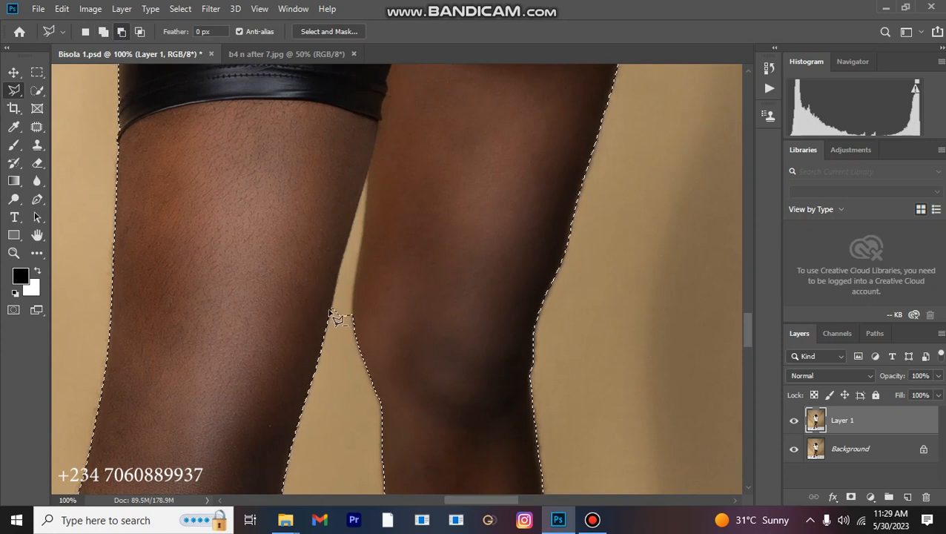
click(337, 267)
click(352, 210)
click(367, 172)
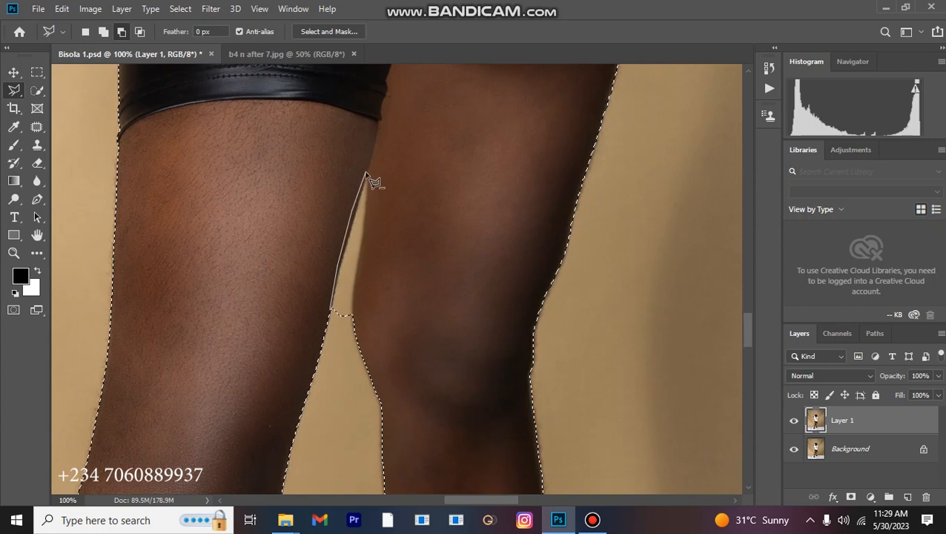
click(344, 324)
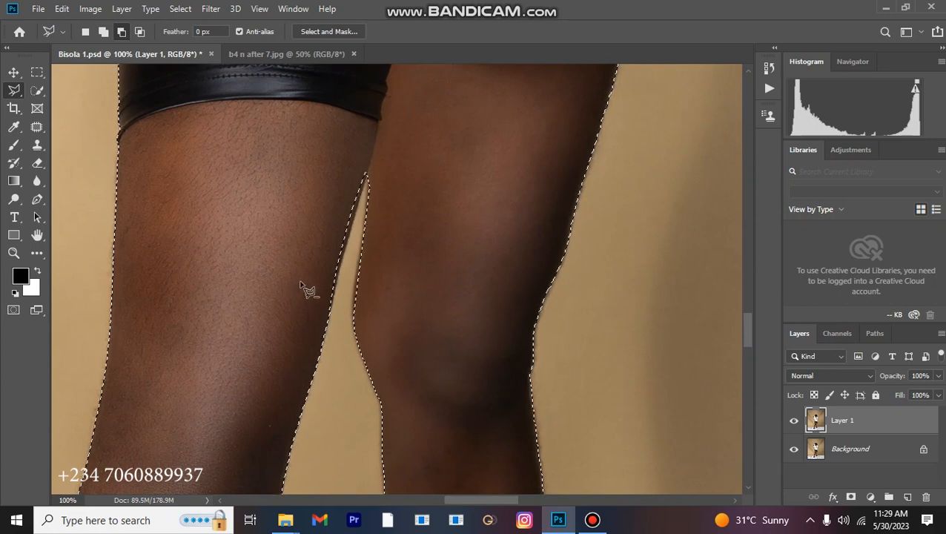
Subtract the backdrop inside the lace loop at the rear boot's ankle and in the notch beside it from the selection
drag(384, 282, 423, 87)
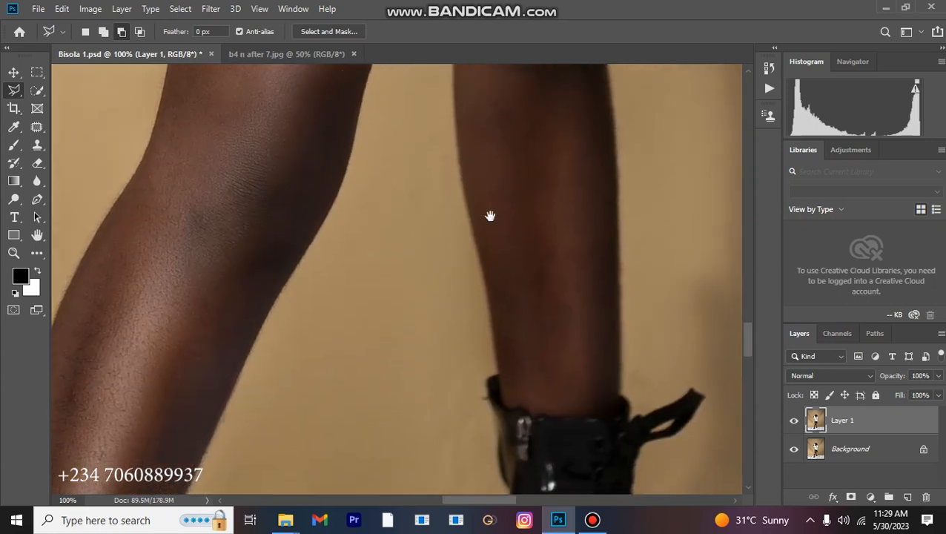
drag(487, 269, 508, 186)
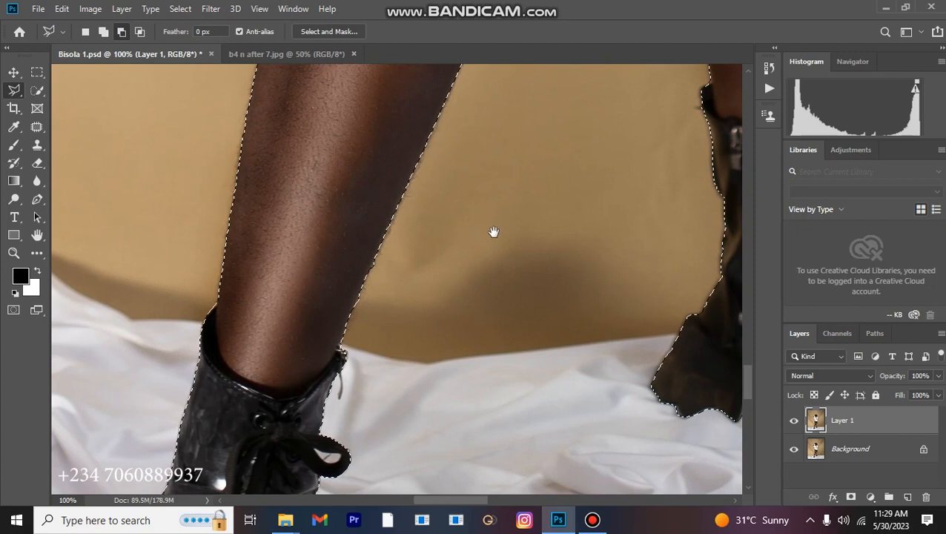
drag(364, 260, 413, 247)
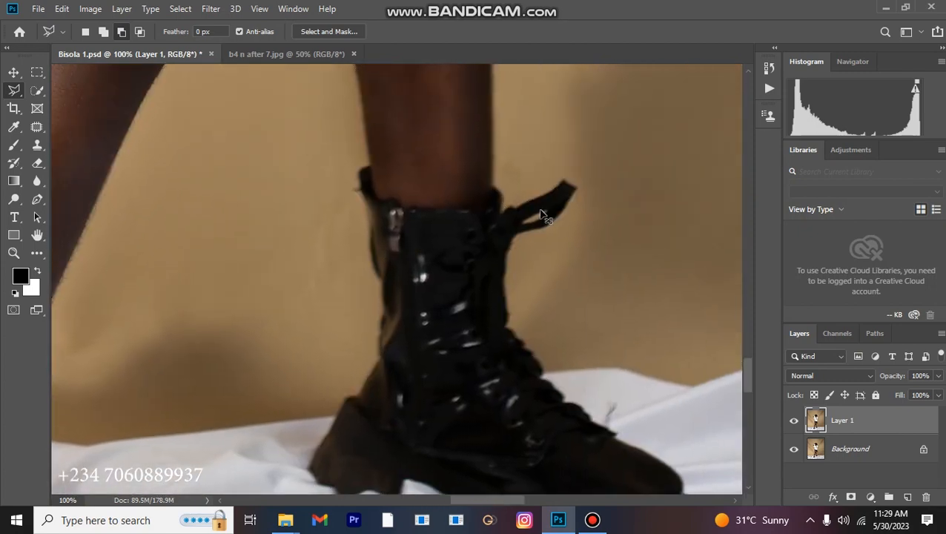
key(ctrl+plus)
drag(495, 230, 319, 272)
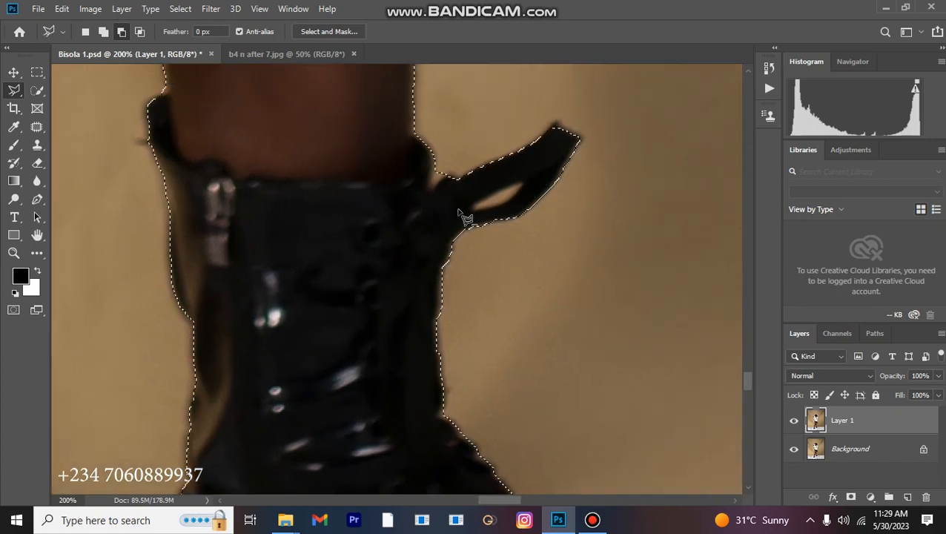
click(518, 183)
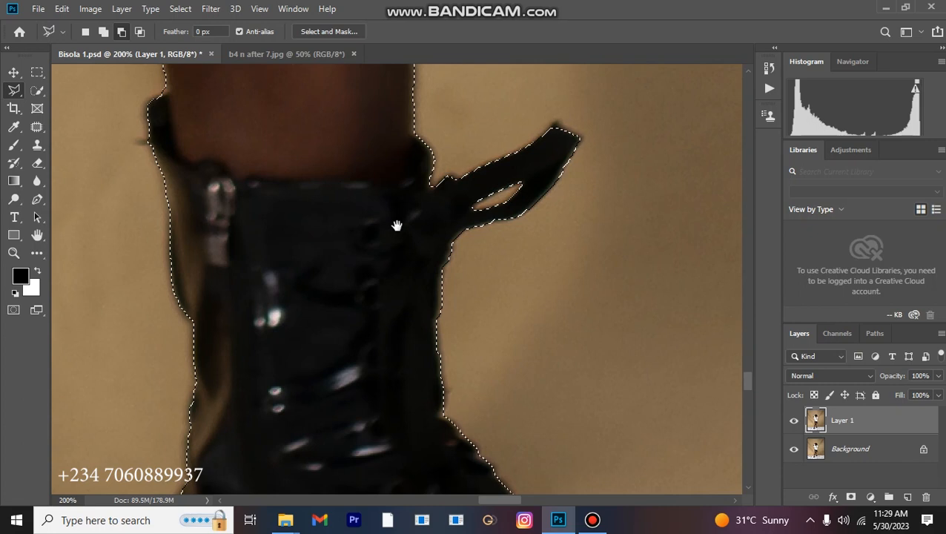
Examine the selection outline from the boot up over the sweater to the arms and hair
drag(427, 226, 465, 196)
mouse_move(410, 239)
mouse_down()
mouse_move(401, 205)
mouse_move(382, 272)
mouse_move(411, 217)
mouse_move(374, 224)
mouse_move(381, 220)
mouse_move(387, 266)
mouse_move(433, 290)
mouse_move(424, 158)
mouse_move(401, 170)
mouse_move(431, 251)
mouse_move(446, 180)
mouse_move(433, 258)
mouse_move(451, 186)
mouse_move(425, 232)
mouse_move(431, 245)
mouse_move(479, 93)
mouse_move(450, 258)
mouse_move(451, 172)
mouse_move(477, 294)
mouse_up()
key(ctrl+minus)
key(ctrl+minus)
key(ctrl+minus)
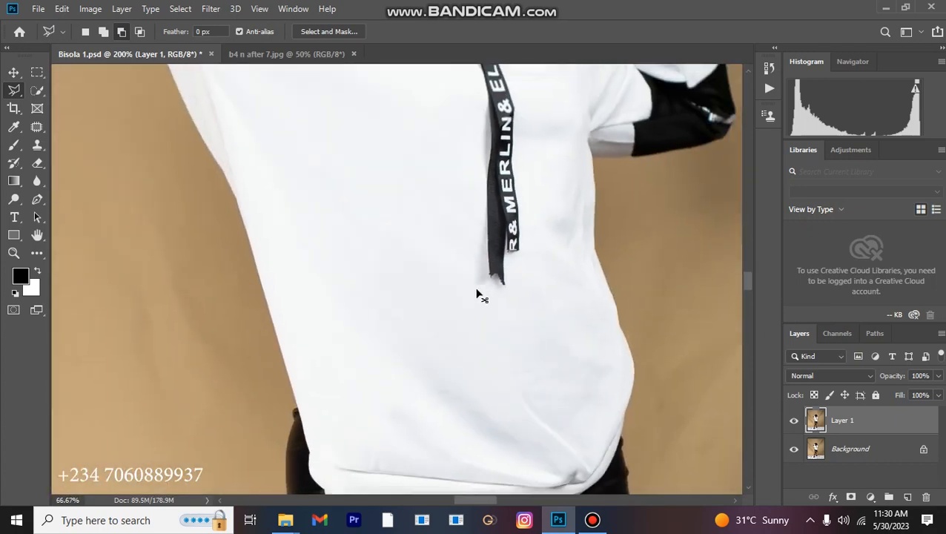
drag(429, 224, 450, 281)
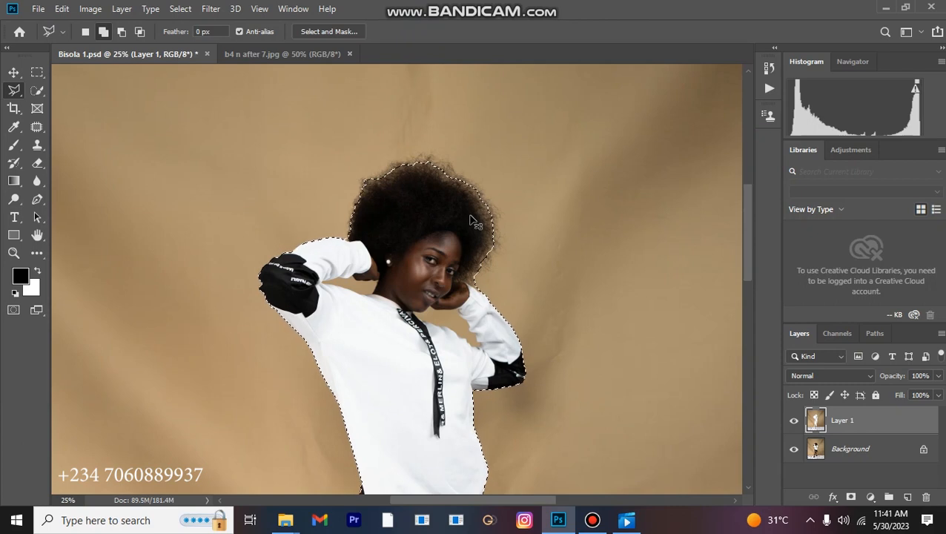
key(ctrl+d)
key(ctrl+plus)
key(ctrl+z)
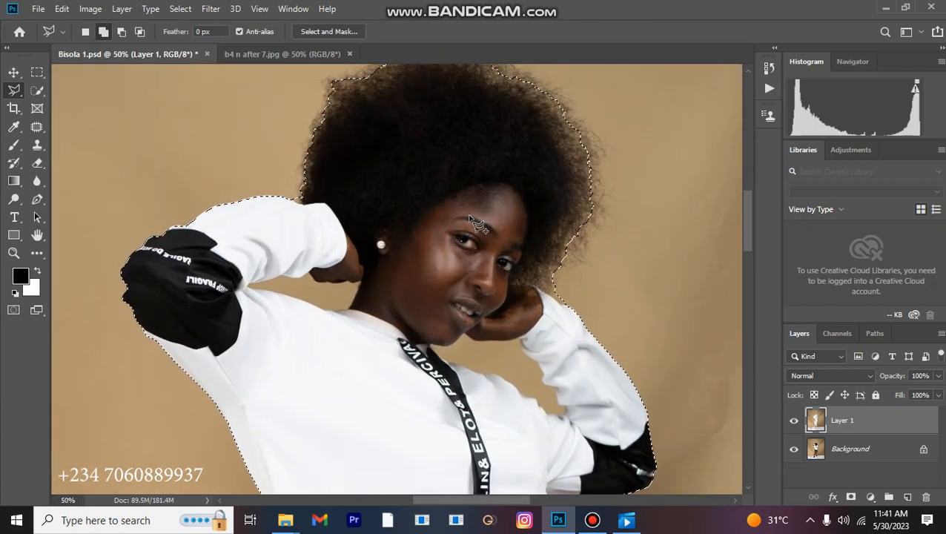
Add a loose Polygonal Lasso outline around the whole afro to the selection, leaving a margin of backdrop outside the hair
mouse_move(412, 186)
mouse_down()
mouse_move(433, 237)
mouse_move(437, 299)
mouse_up()
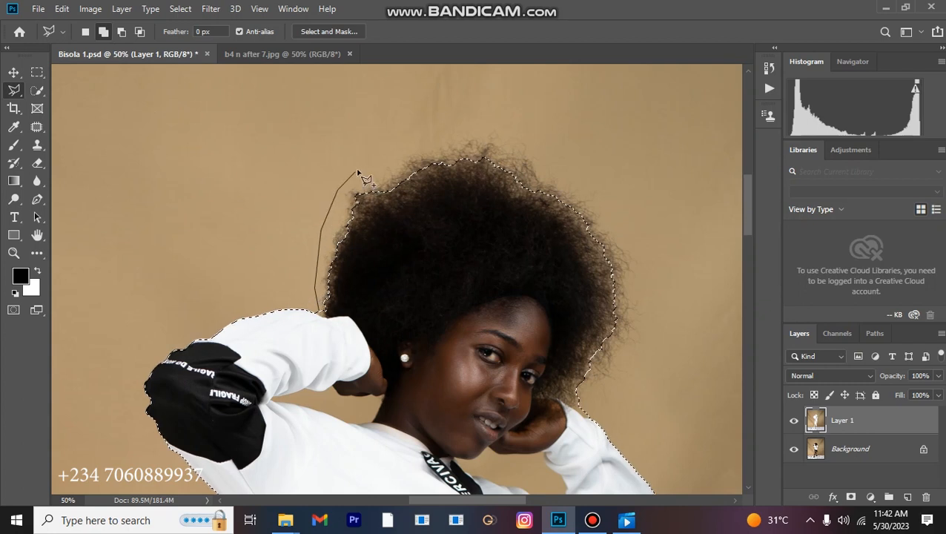
click(487, 129)
click(542, 150)
click(578, 175)
click(624, 241)
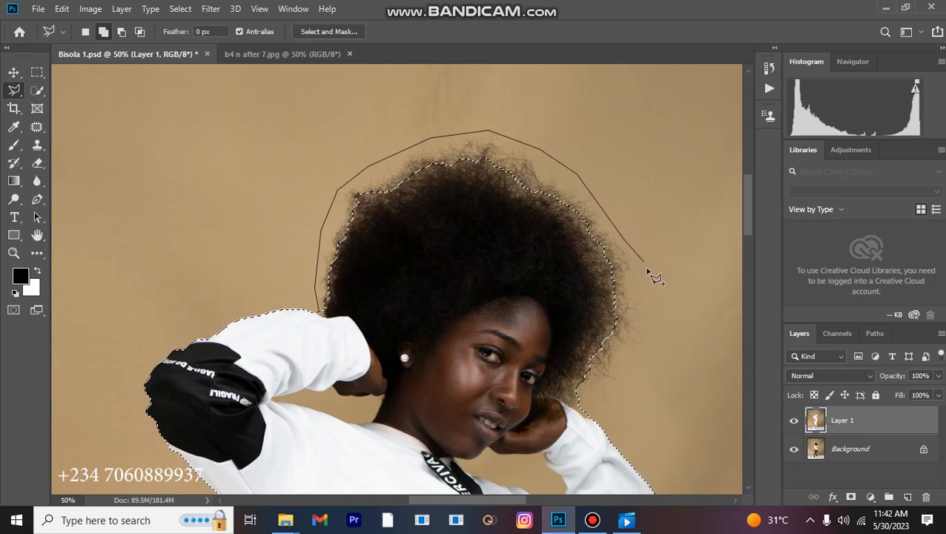
click(641, 296)
click(605, 379)
click(578, 409)
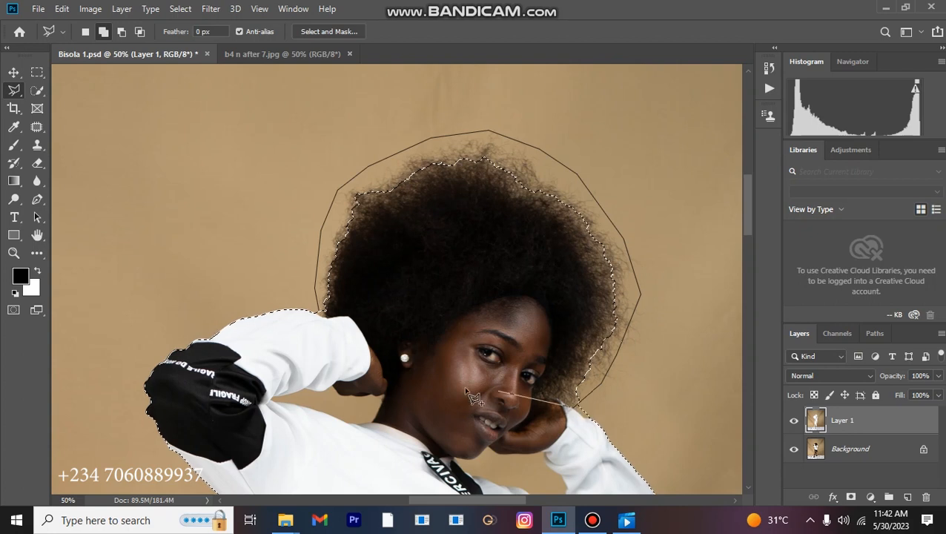
click(324, 312)
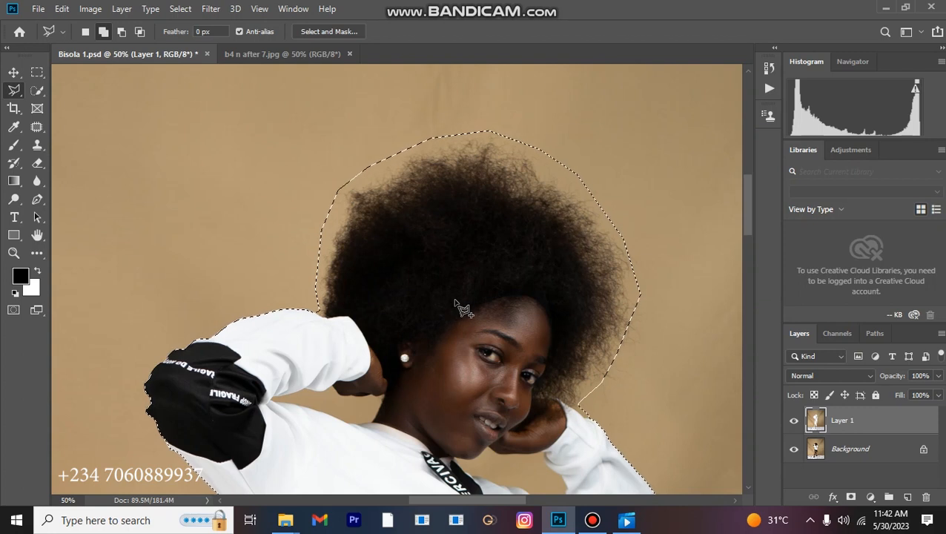
Subtract the backdrop gap enclosed by the FRAGILE-printed sleeve, the hand, the neck and the shoulder from the selection
mouse_move(477, 253)
mouse_down()
mouse_move(408, 232)
mouse_move(397, 176)
mouse_up()
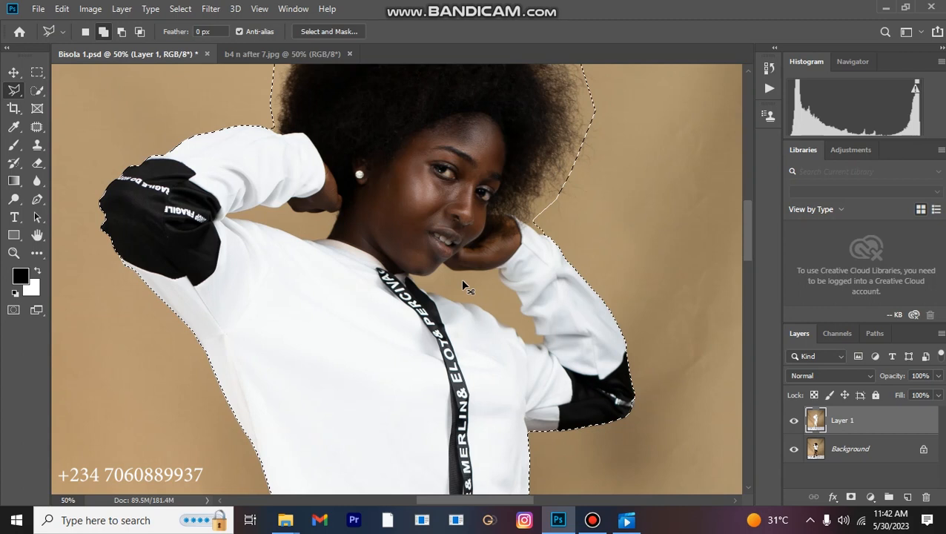
scroll(460, 282, up, 3)
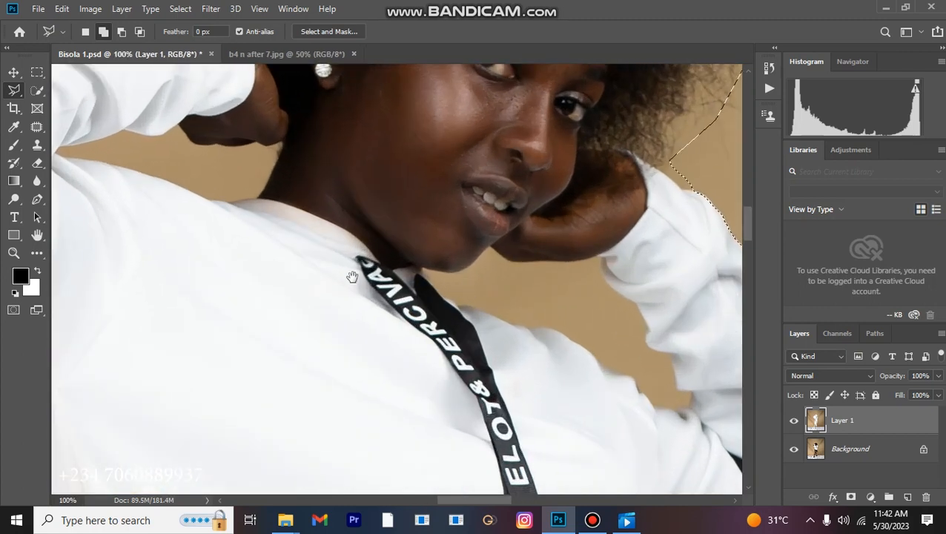
drag(353, 275, 517, 368)
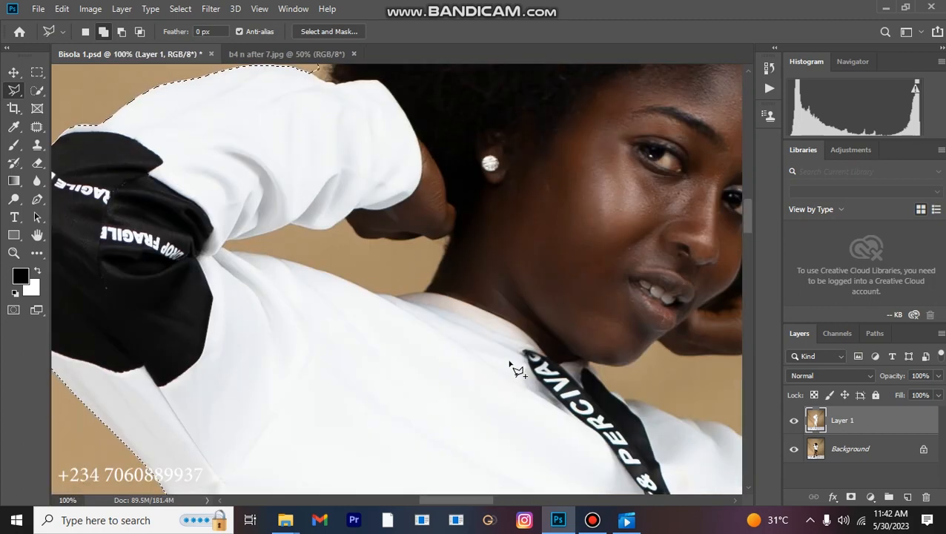
click(121, 32)
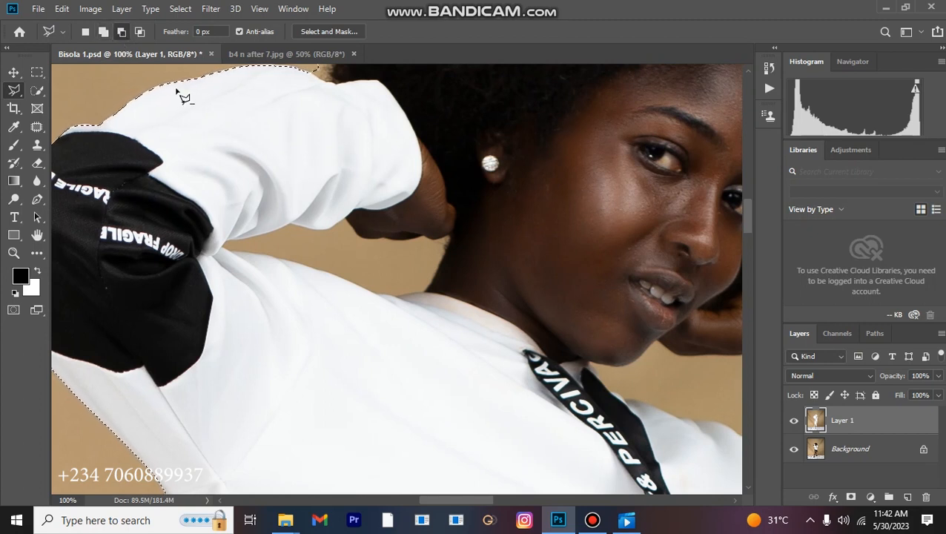
click(227, 244)
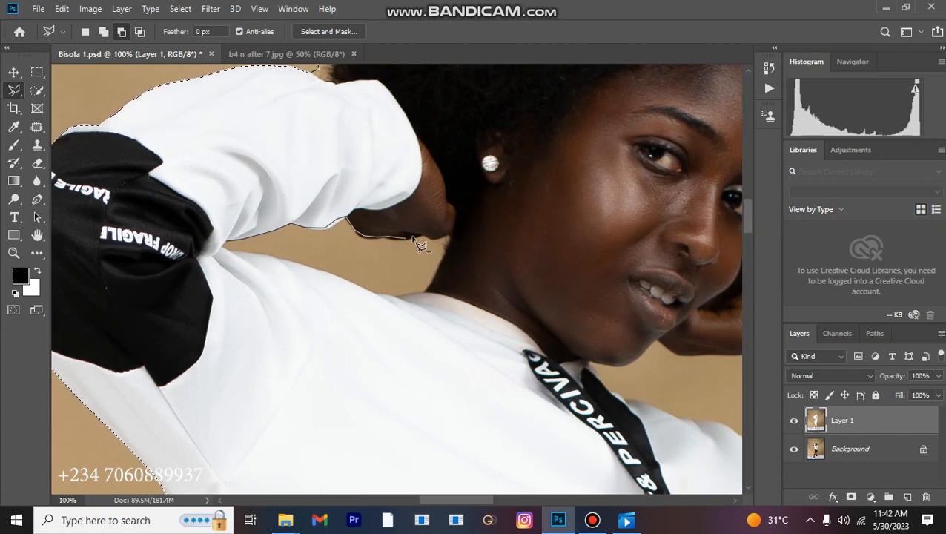
click(225, 241)
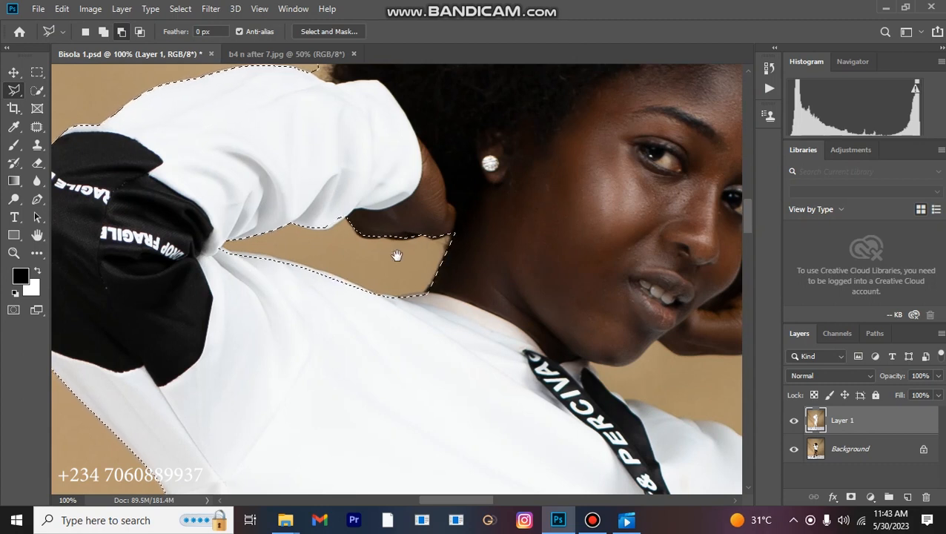
Subtract the backdrop gap enclosed by the chin, the other shoulder, its raised sleeve and the hand from the selection
drag(658, 363, 180, 277)
click(177, 253)
click(162, 270)
click(145, 278)
click(109, 274)
click(138, 310)
click(197, 329)
click(251, 340)
click(285, 364)
click(291, 378)
click(318, 382)
click(344, 416)
click(377, 419)
click(369, 396)
click(363, 358)
click(339, 334)
click(327, 307)
click(310, 301)
click(294, 281)
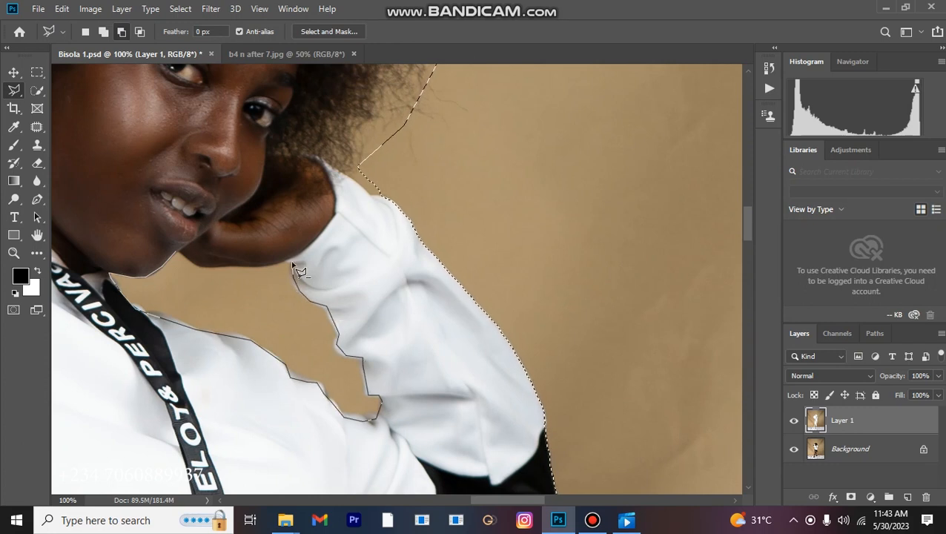
click(291, 258)
click(255, 264)
click(214, 267)
double_click(198, 264)
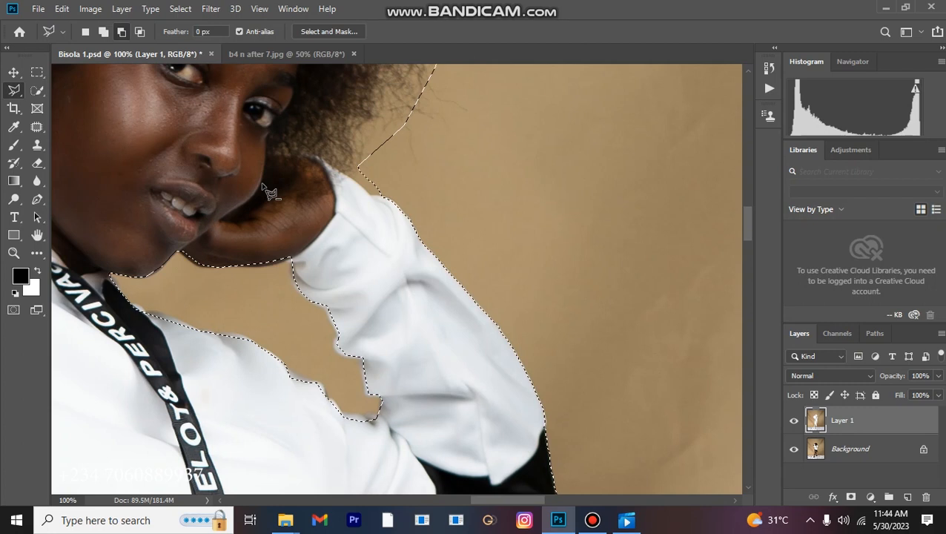
drag(273, 259, 698, 283)
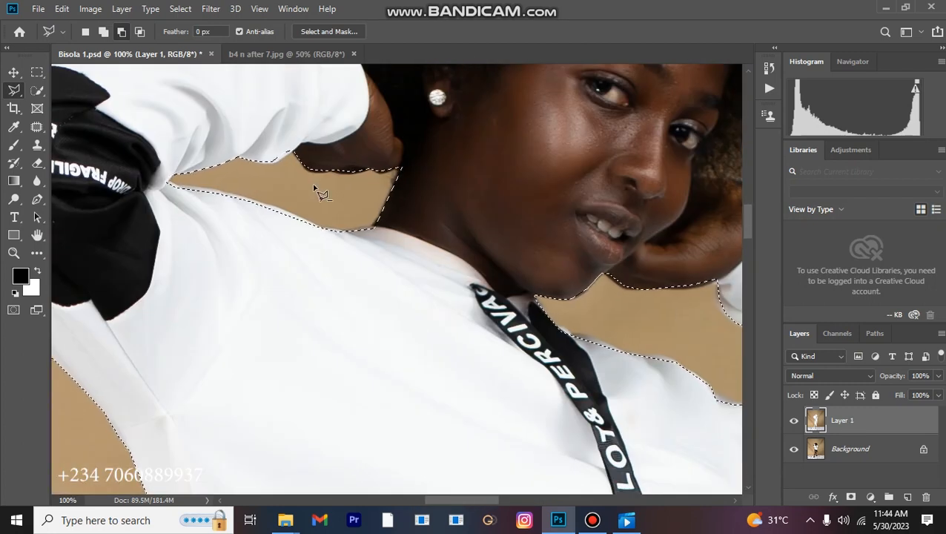
Add the missing piece of the zipped black elbow cuff to the selection with a small Polygonal Lasso outline
drag(590, 291, 479, 270)
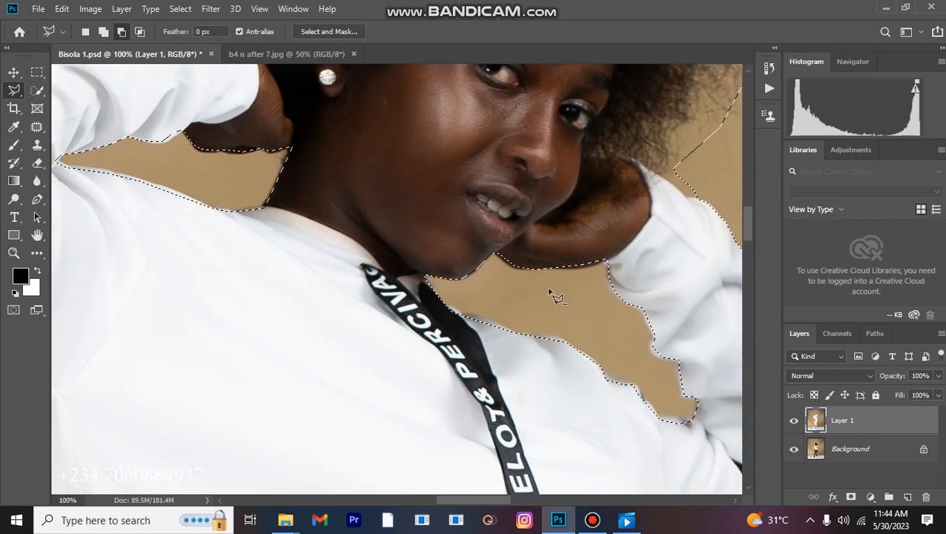
drag(551, 291, 422, 218)
scroll(423, 218, down, 5)
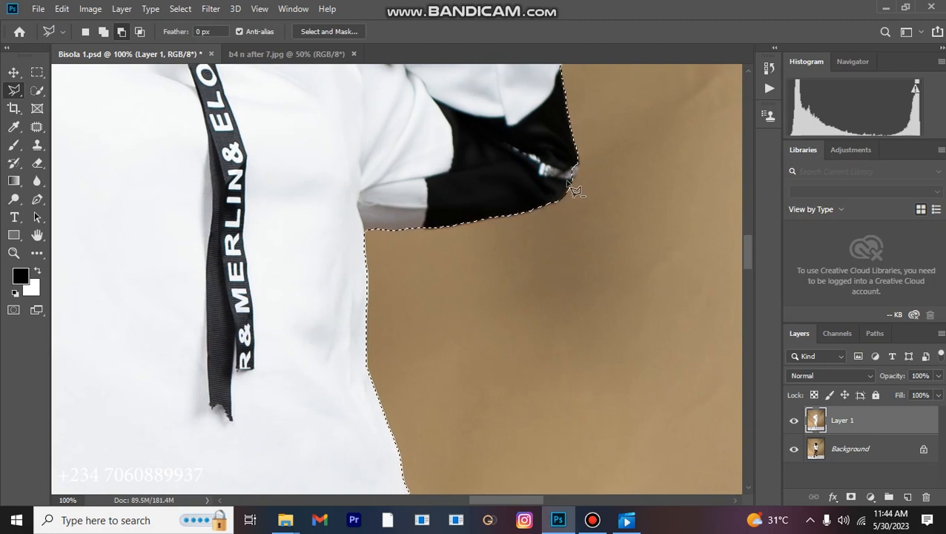
key(ctrl+plus)
drag(563, 154, 467, 307)
drag(519, 230, 448, 279)
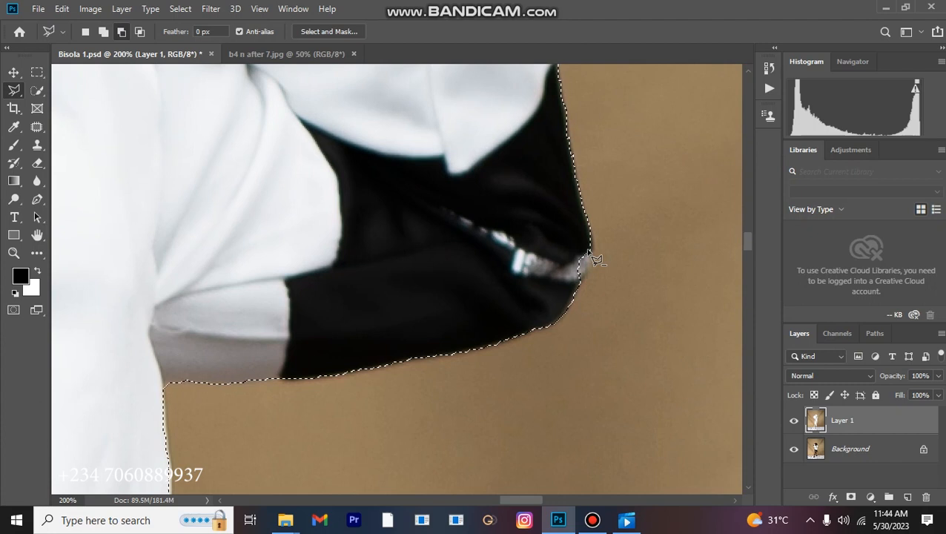
click(104, 34)
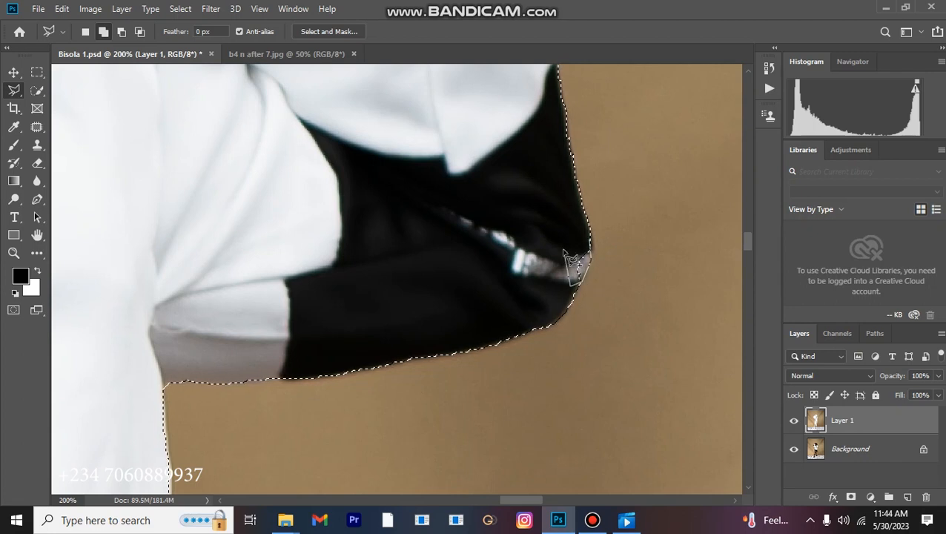
Examine the woman's selection outline over the sweater, shorts, legs, boots, arms and hair for missed areas
scroll(498, 287, down, 5)
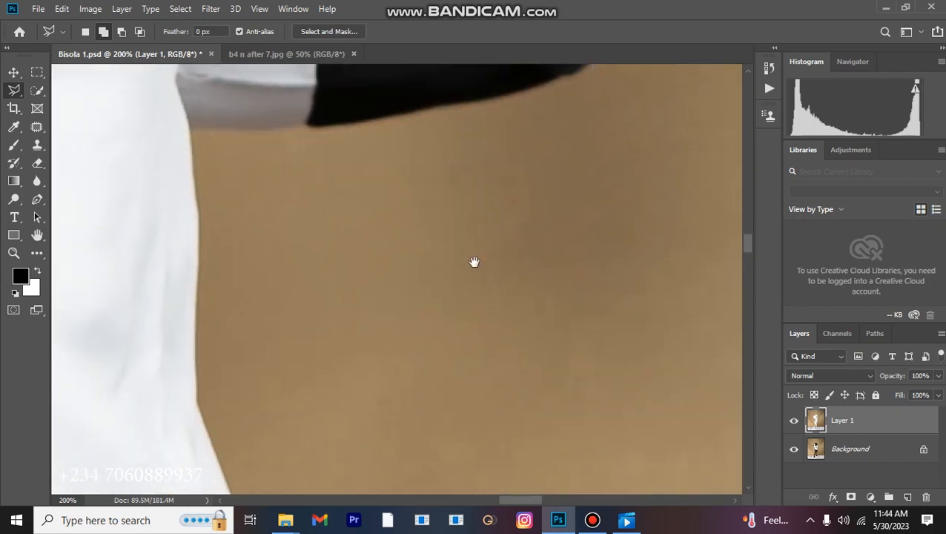
scroll(403, 238, down, 8)
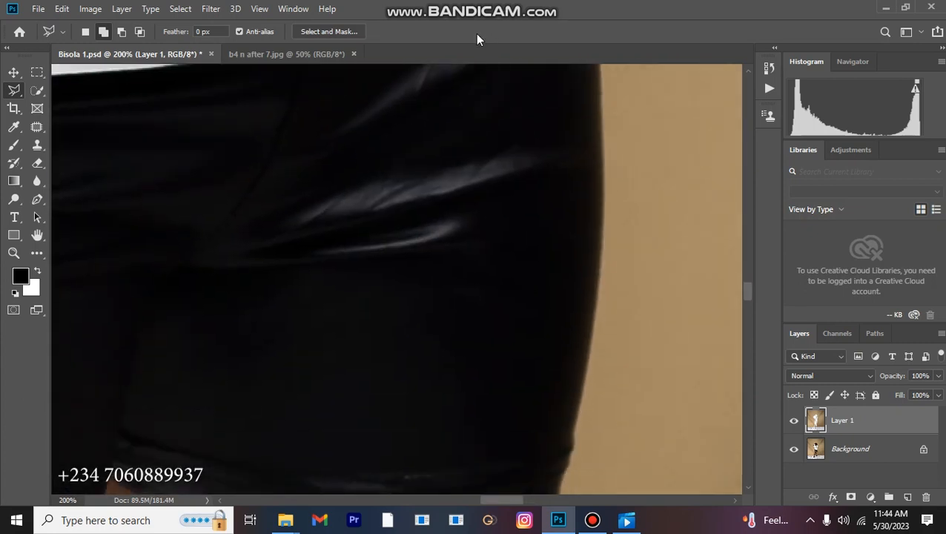
scroll(448, 224, down, 10)
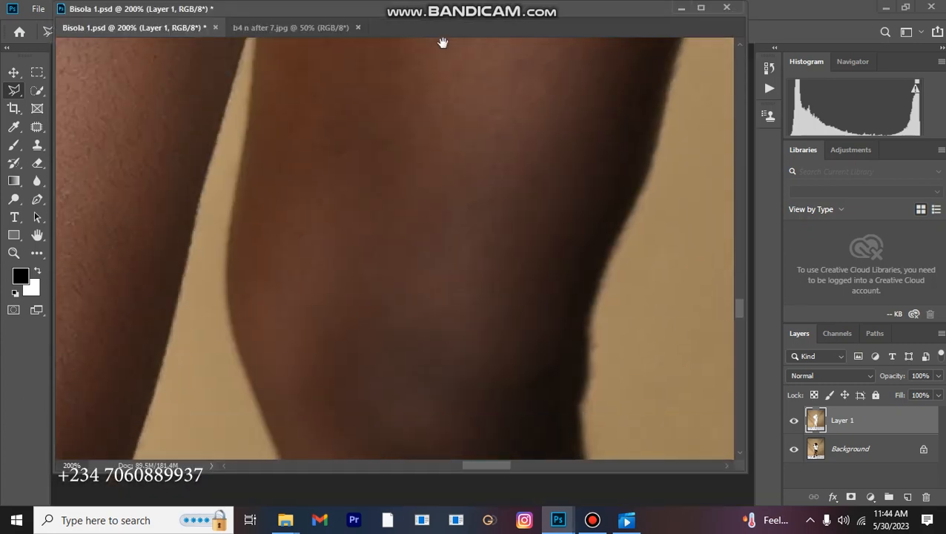
scroll(471, 150, down, 8)
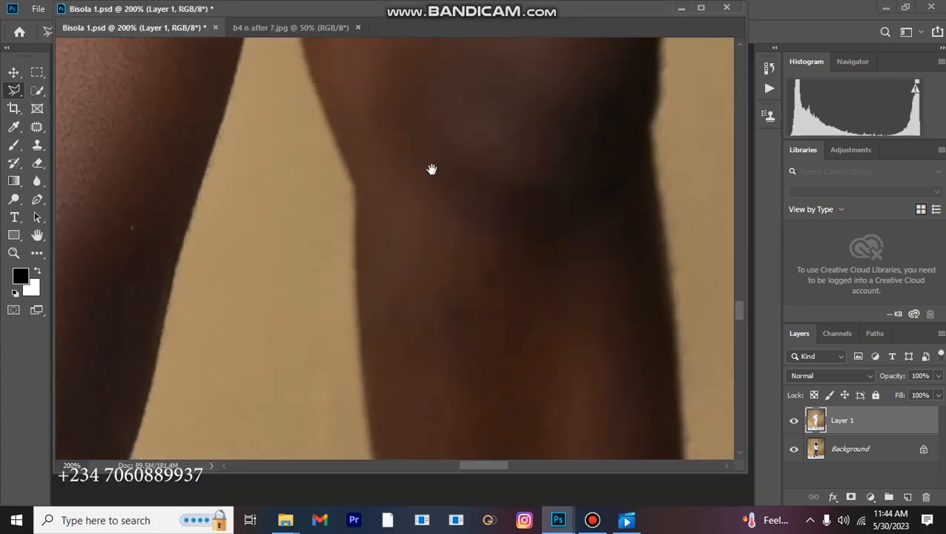
scroll(403, 54, down, 8)
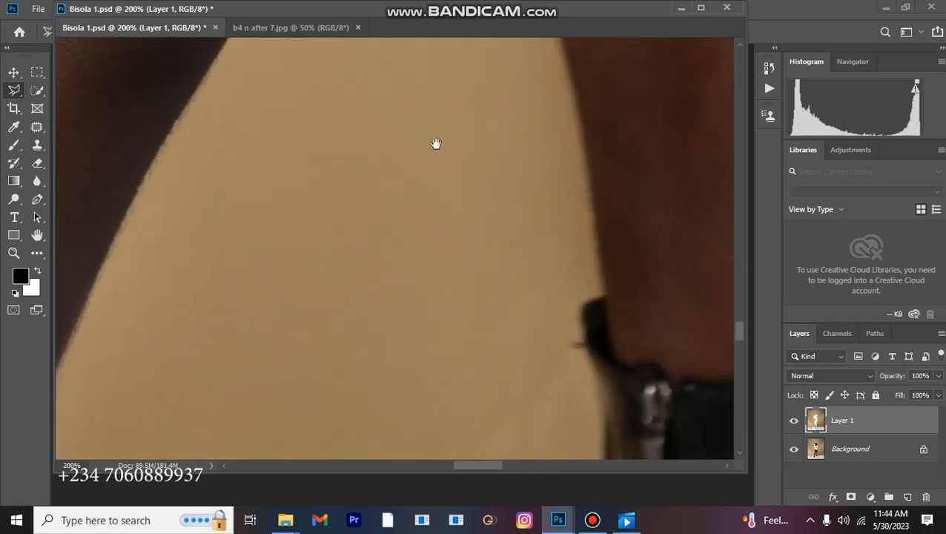
scroll(329, 194, down, 10)
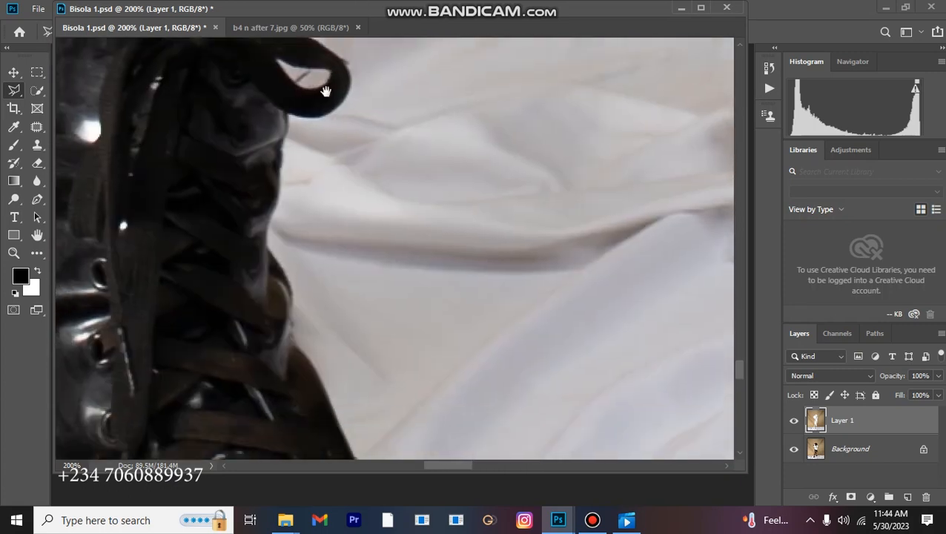
scroll(330, 75, down, 5)
key(ctrl+minus)
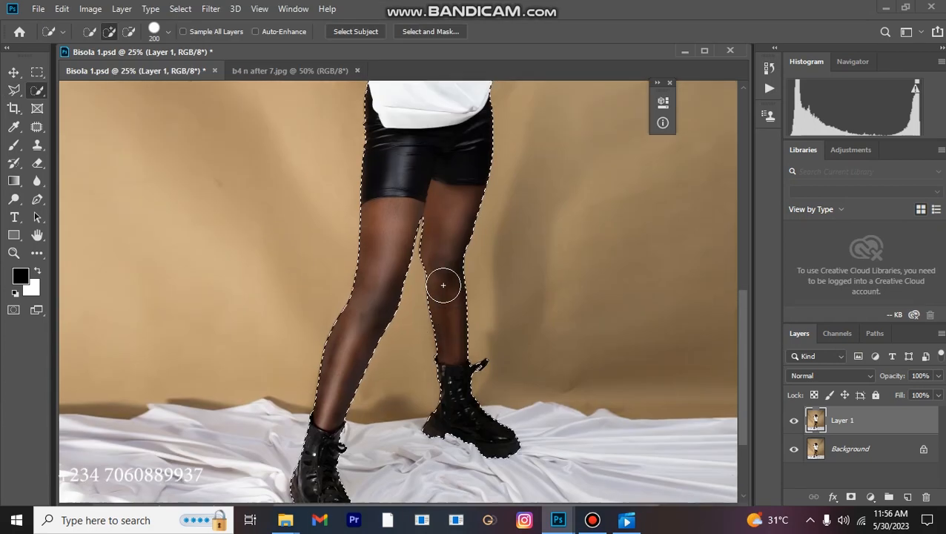
scroll(443, 285, up, 8)
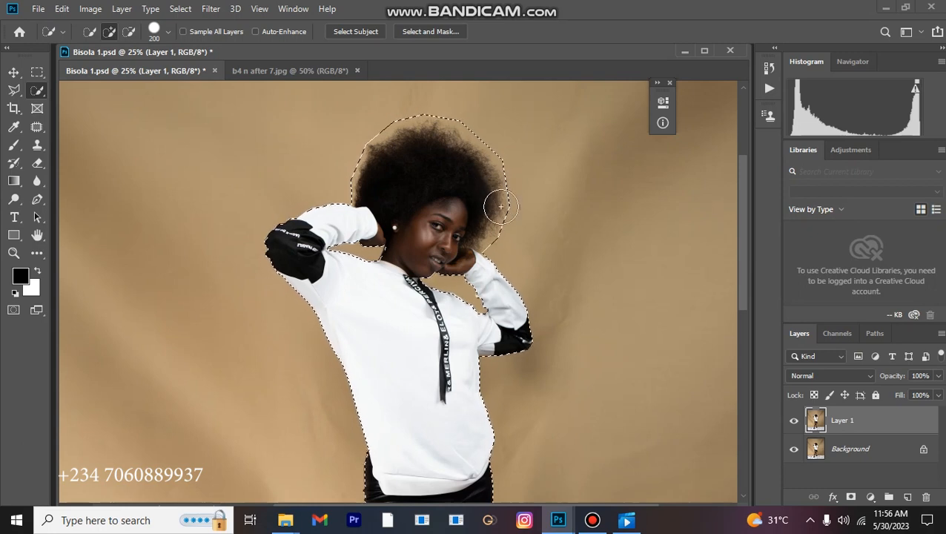
scroll(483, 231, down, 6)
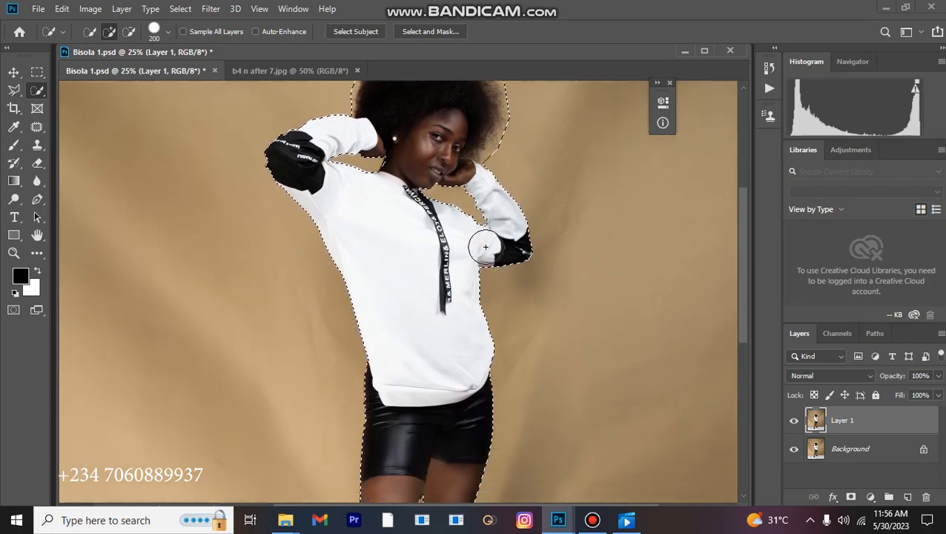
scroll(484, 273, down, 3)
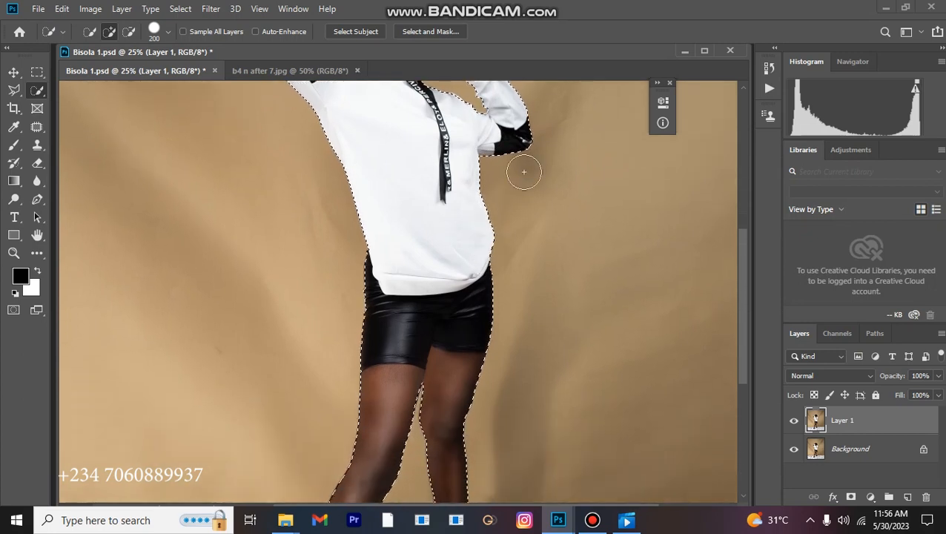
scroll(471, 259, down, 5)
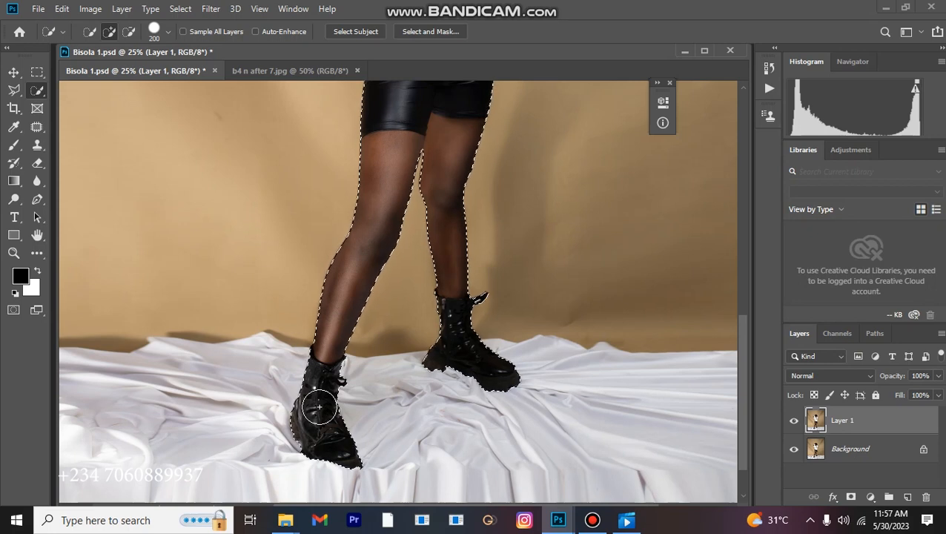
Add the white floor cloth on both sides of the boots to the woman's selection with the Quick Selection tool
mouse_move(280, 413)
mouse_down()
mouse_move(184, 408)
mouse_move(146, 438)
mouse_move(162, 435)
mouse_up()
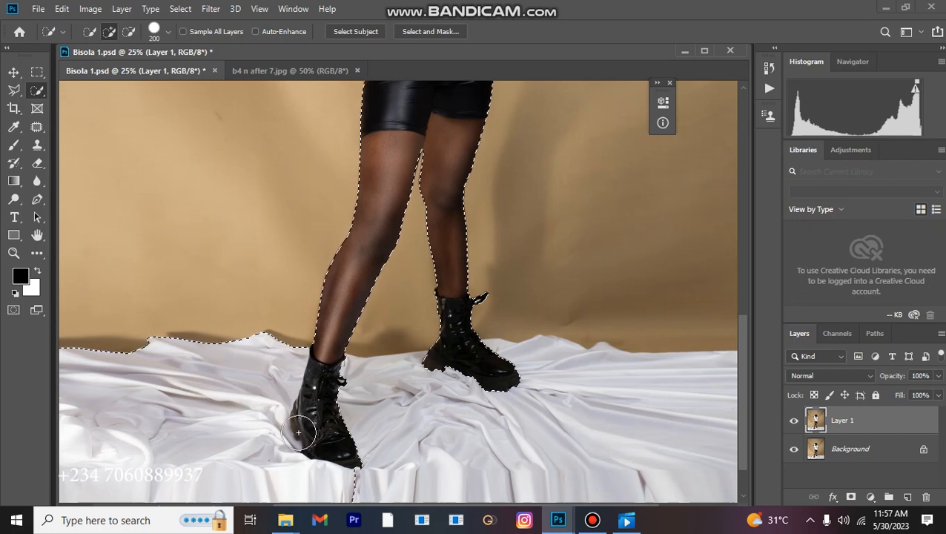
mouse_move(460, 424)
mouse_down()
mouse_move(523, 389)
mouse_move(627, 406)
mouse_up()
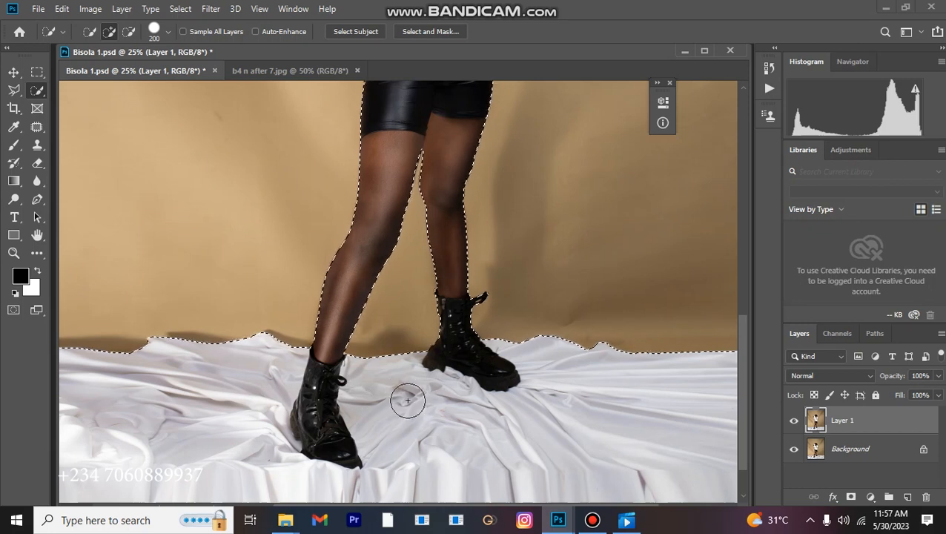
key(ctrl+d)
Add a layer mask to Layer 1 from the selection and hide the Background layer
key(ctrl+minus)
key(ctrl+minus)
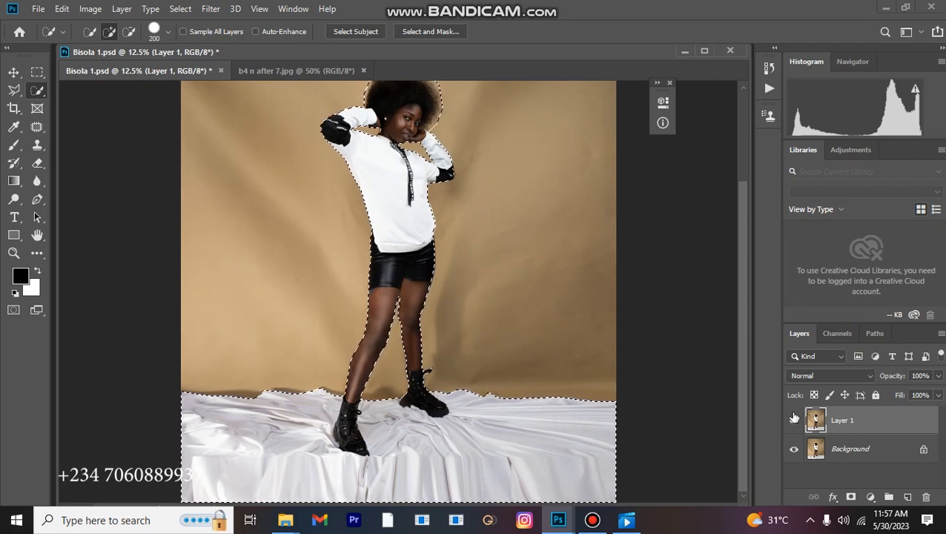
key(ctrl+minus)
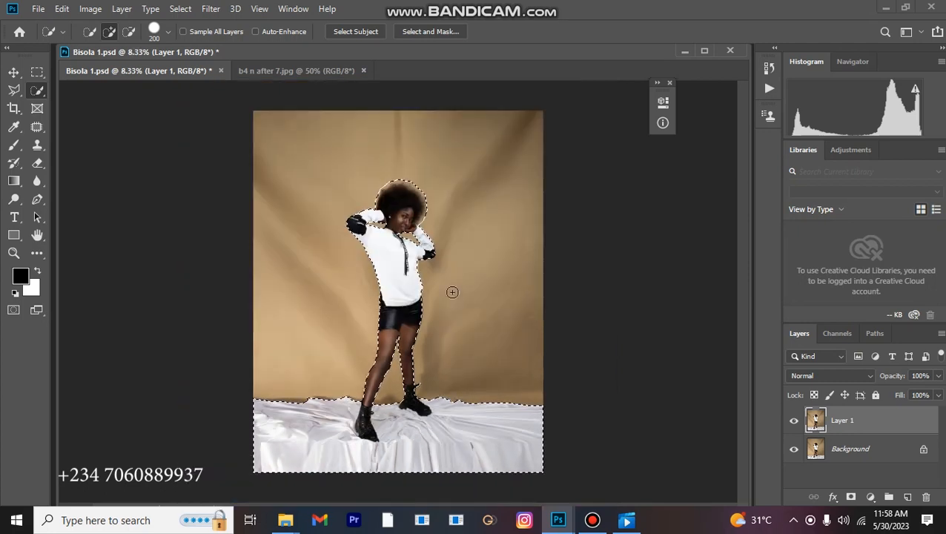
click(852, 497)
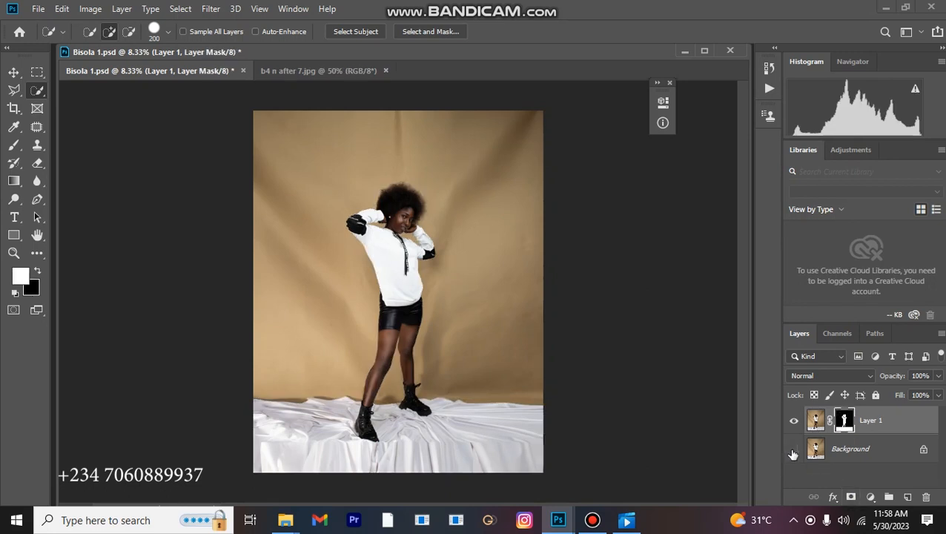
click(794, 449)
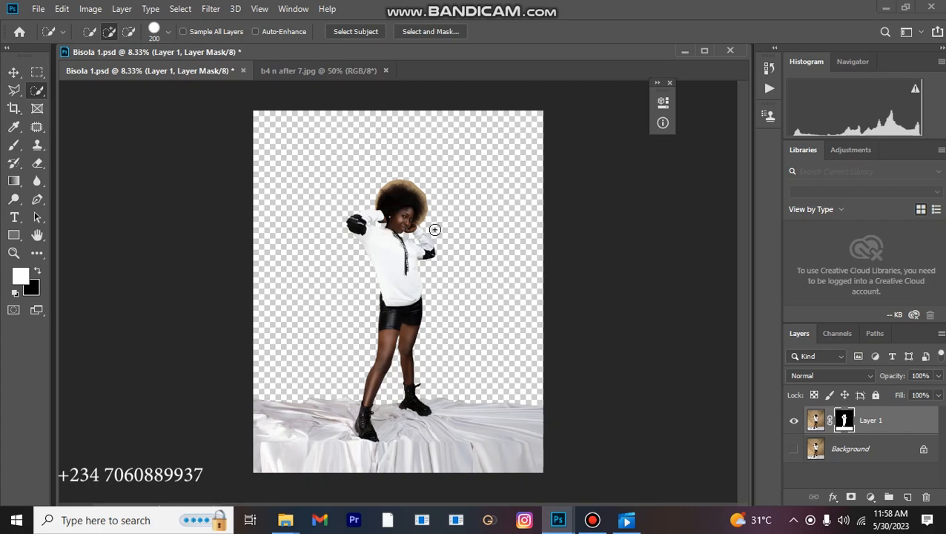
Open Layer 1's mask in Select and Mask with the view framed on the afro
scroll(439, 233, up, 5)
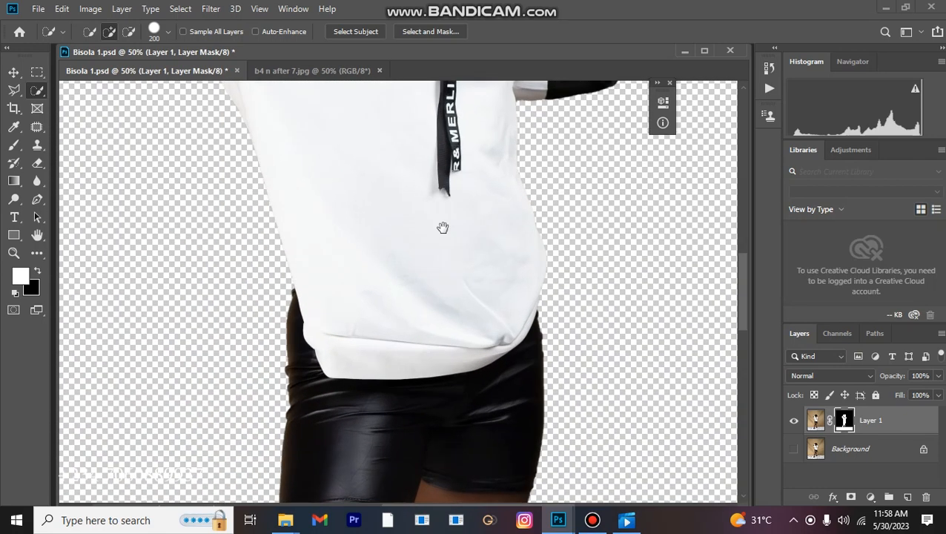
drag(443, 228, 475, 467)
drag(440, 141, 429, 264)
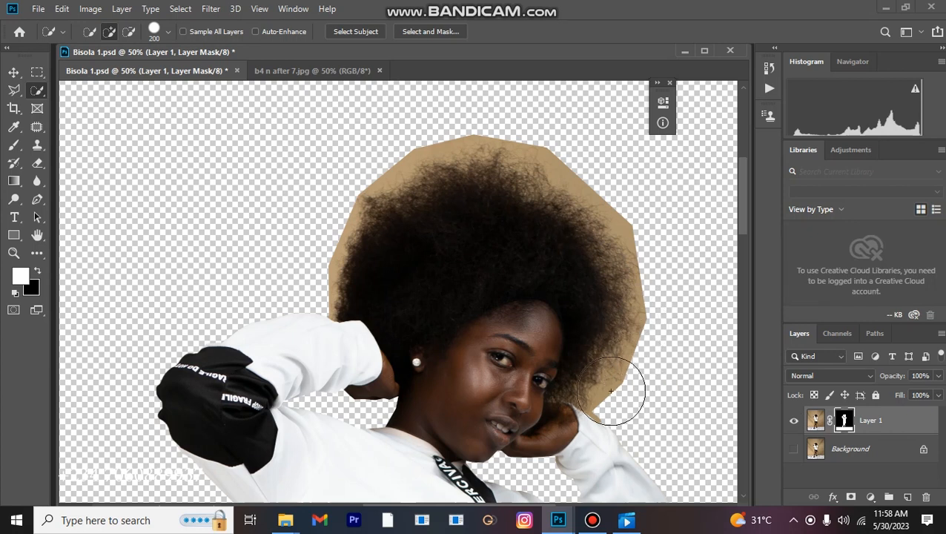
double_click(846, 421)
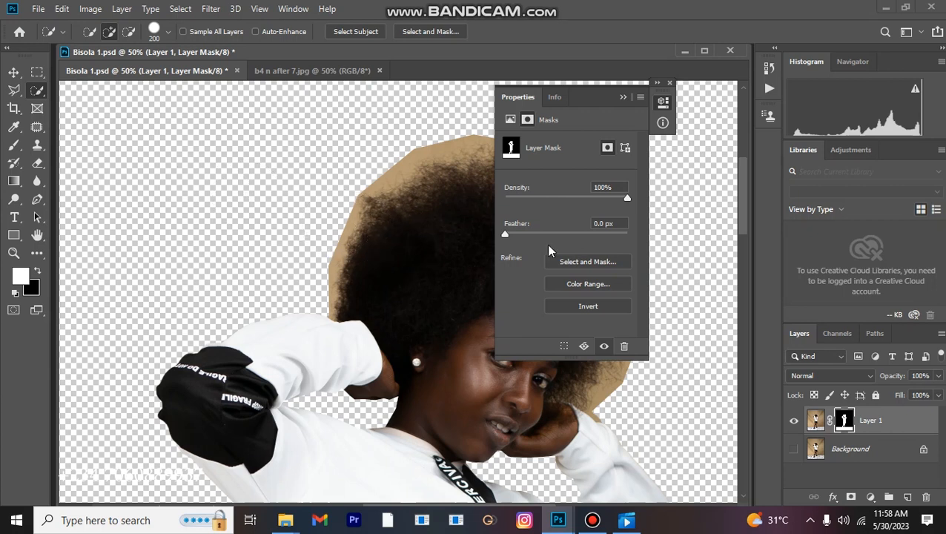
click(577, 263)
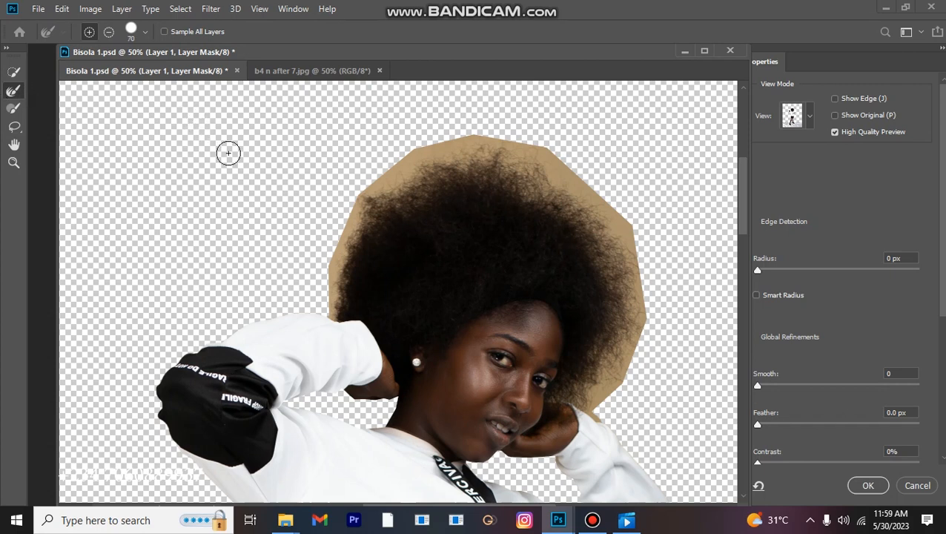
Refine the afro's outline with a 60–70 px Refine Edge Brush, from the raised sleeve over the crown to the other hand
key(bracketright)
key(bracketright)
key(bracketright)
key(bracketright)
key(bracketright)
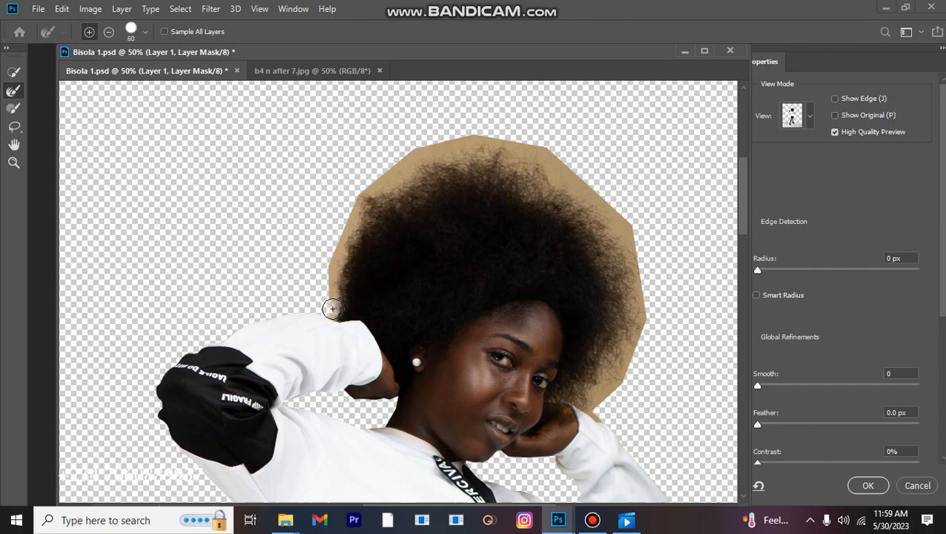
mouse_move(331, 305)
mouse_down()
mouse_move(367, 193)
mouse_move(419, 158)
mouse_move(480, 145)
mouse_move(535, 158)
mouse_move(597, 214)
mouse_move(626, 263)
mouse_move(637, 306)
mouse_move(599, 400)
mouse_up()
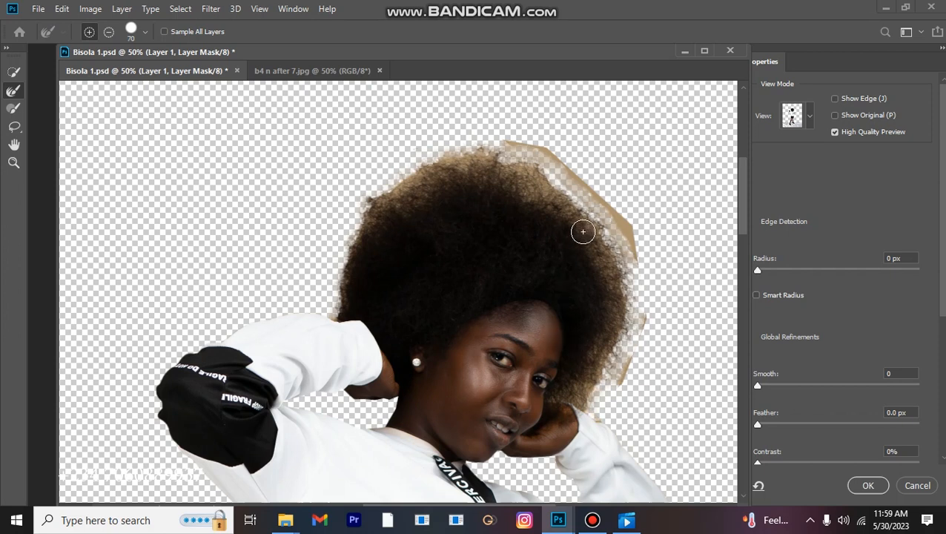
Enlarge the Refine Edge Brush to 100 px and clear the leftover backdrop strip from the crown down the face side of the afro
key(bracketright)
key(bracketright)
key(bracketright)
key(bracketright)
mouse_move(504, 138)
mouse_down()
mouse_move(534, 148)
mouse_move(606, 215)
mouse_move(633, 269)
mouse_move(636, 332)
mouse_move(618, 380)
mouse_up()
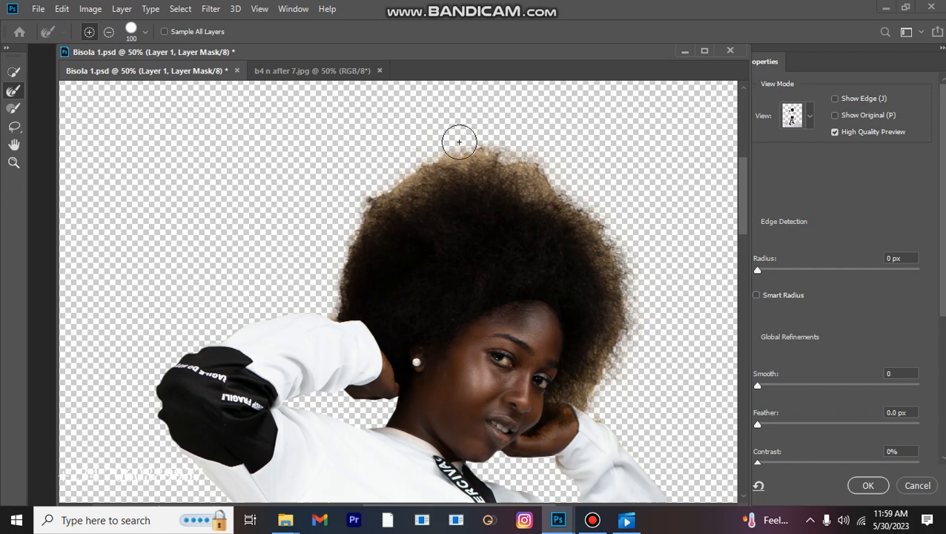
Reduce the Refine Edge Brush to 70 px and brush the brown fringe along the afro's edge and crown down to the hand
key(bracketleft)
key(bracketleft)
key(bracketleft)
mouse_move(373, 205)
mouse_down()
mouse_move(408, 175)
mouse_move(468, 156)
mouse_up()
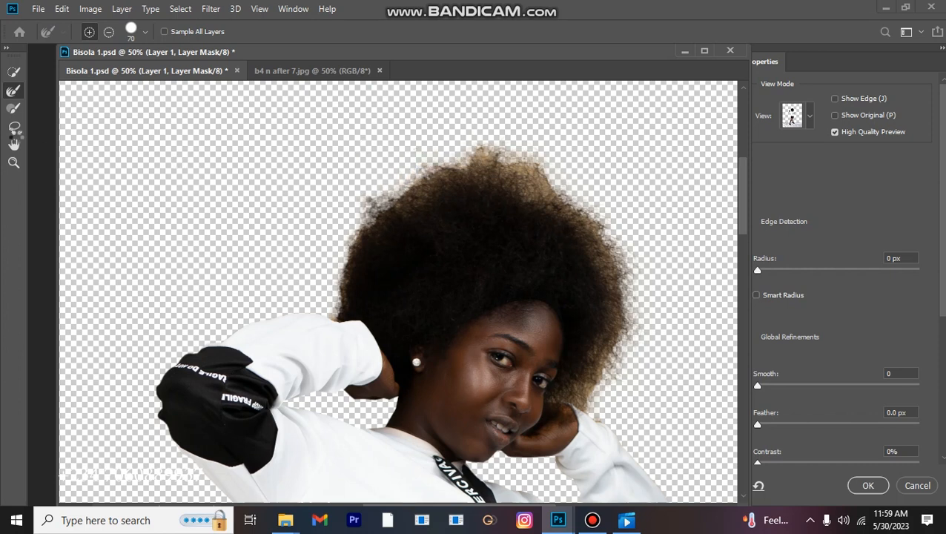
mouse_move(470, 151)
mouse_down()
mouse_move(515, 160)
mouse_move(592, 223)
mouse_move(616, 272)
mouse_move(615, 331)
mouse_move(583, 396)
mouse_up()
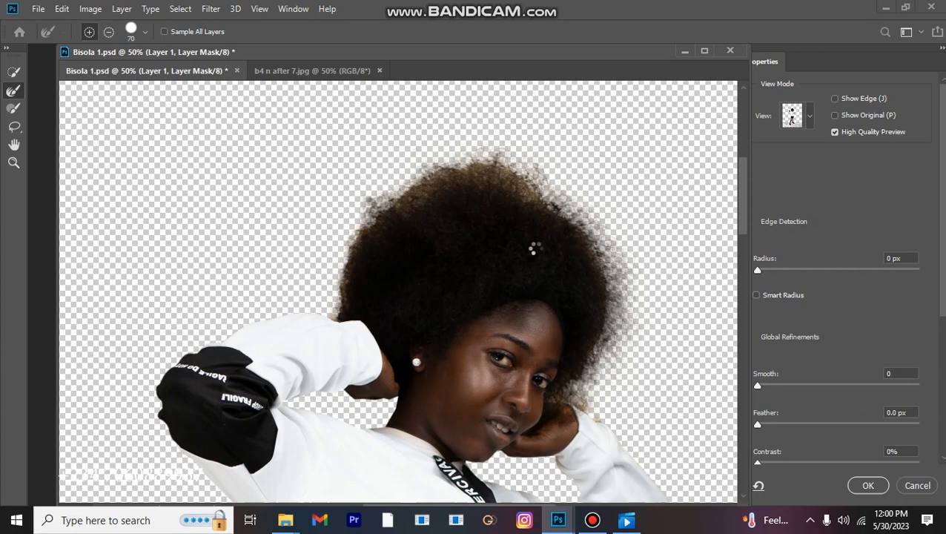
Output the refined hair edge to Layer Mask and apply the Select and Mask refinement
drag(544, 235, 376, 158)
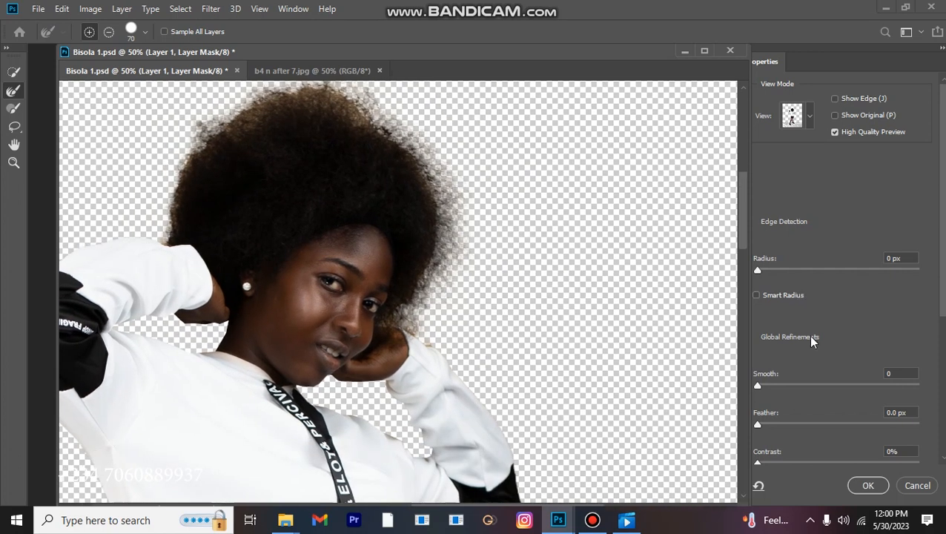
scroll(814, 340, down, 6)
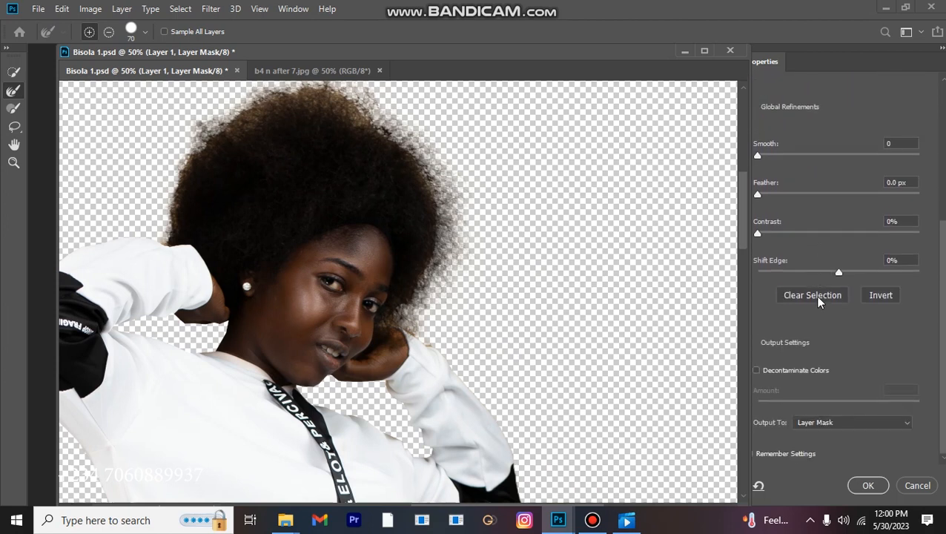
click(819, 425)
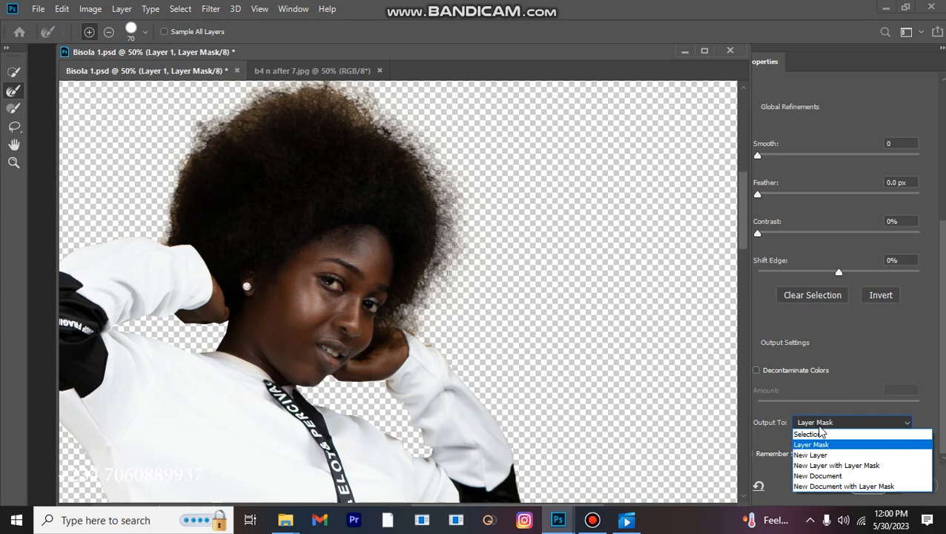
click(817, 445)
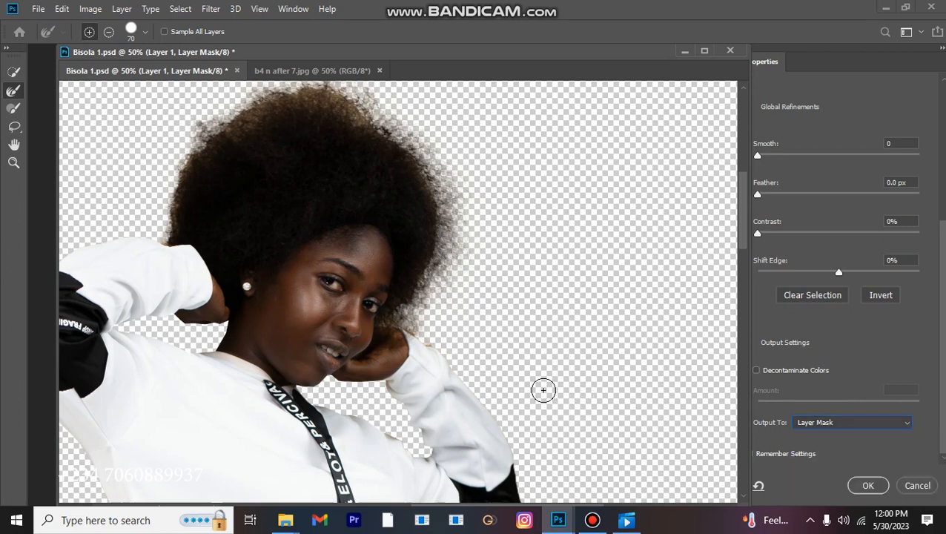
click(866, 486)
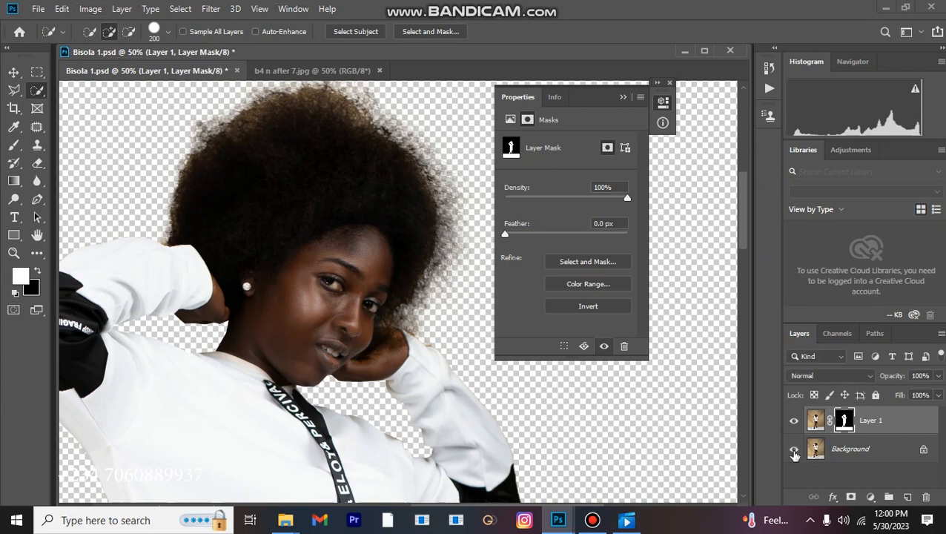
Show the Background layer again and collapse the mask properties
click(794, 449)
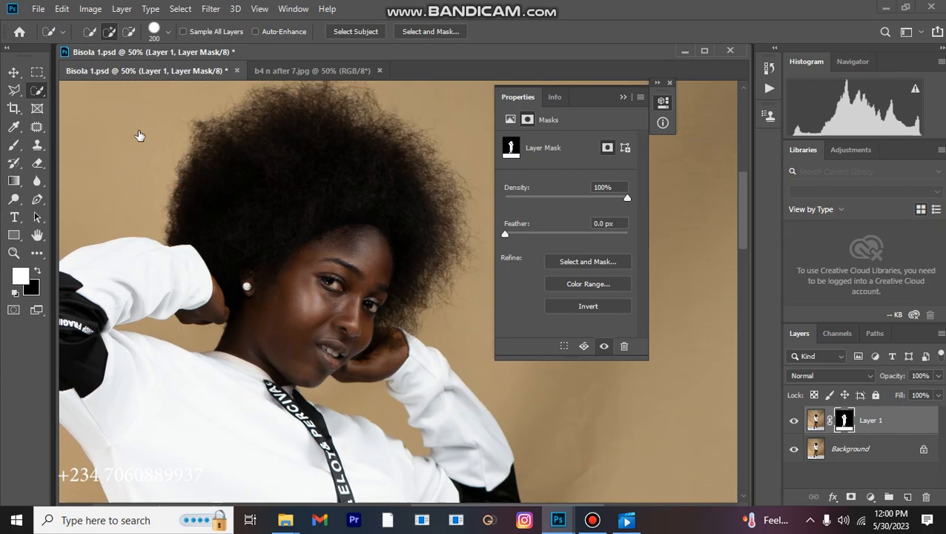
click(624, 97)
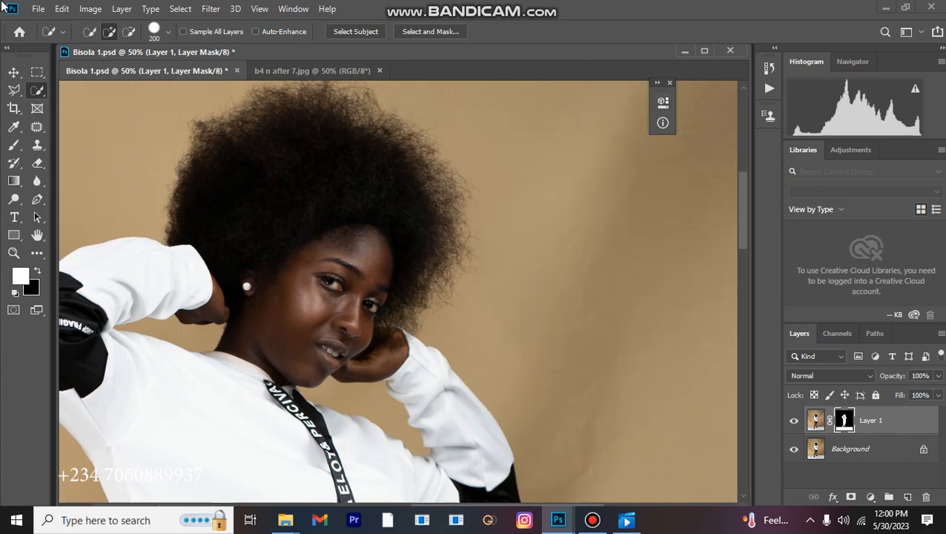
key(ctrl+minus)
key(ctrl+minus)
key(ctrl+minus)
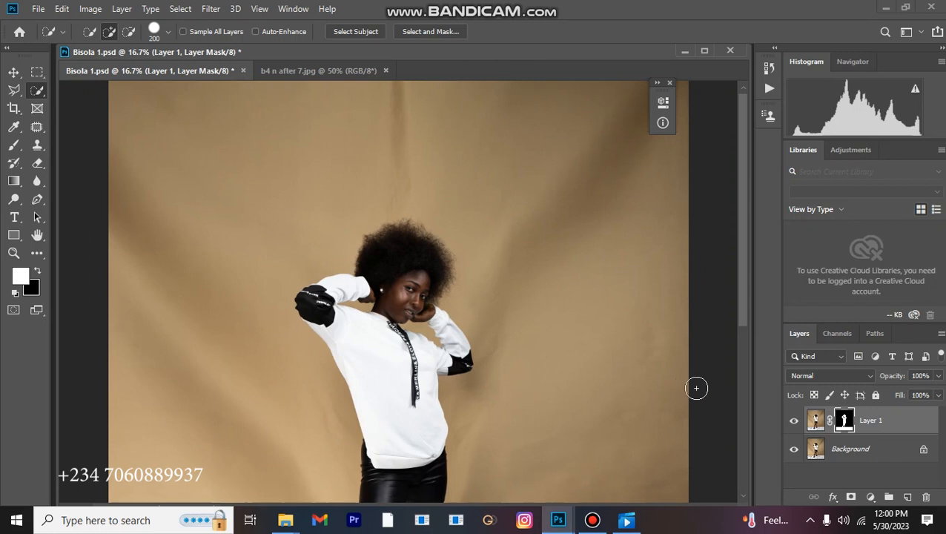
Duplicate the Background layer and load Layer 1's mask as a selection on the copy
click(843, 450)
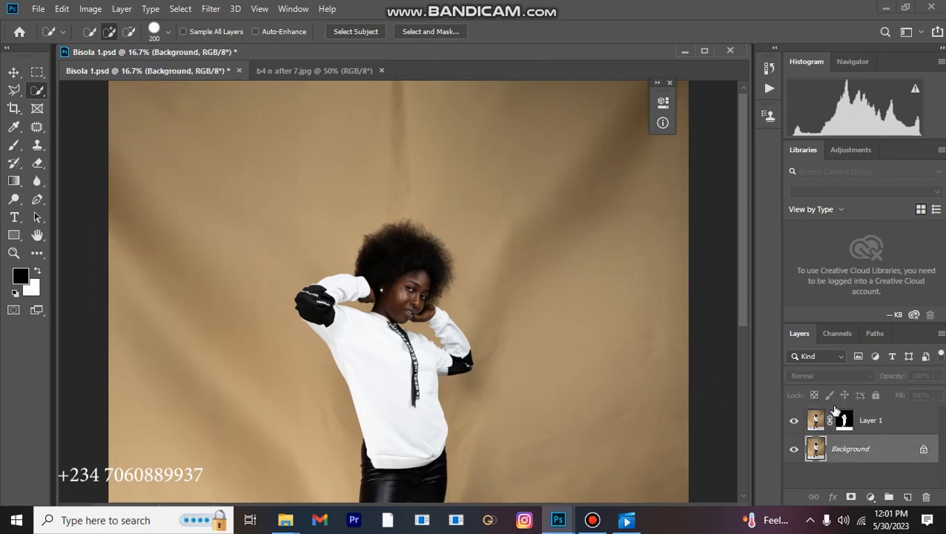
key(ctrl+j)
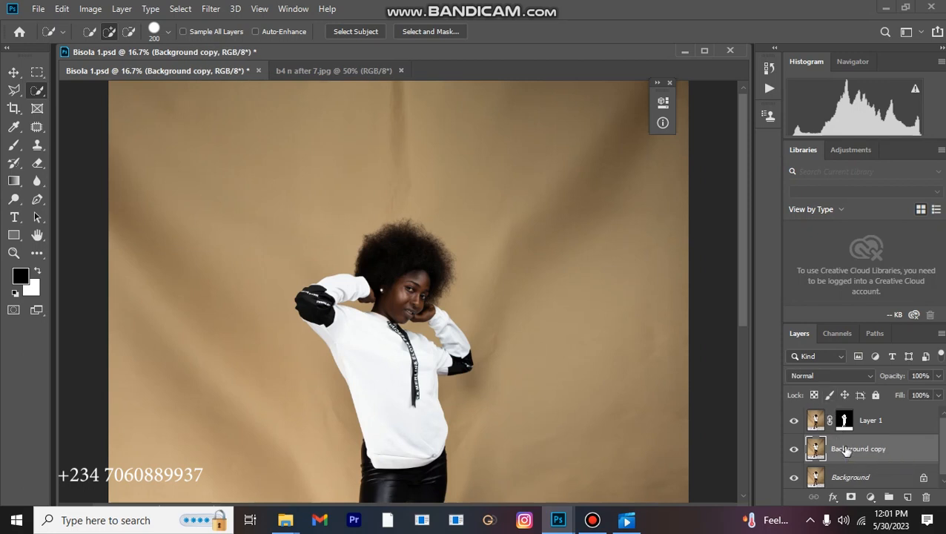
drag(846, 451, 846, 422)
ctrl+click(845, 422)
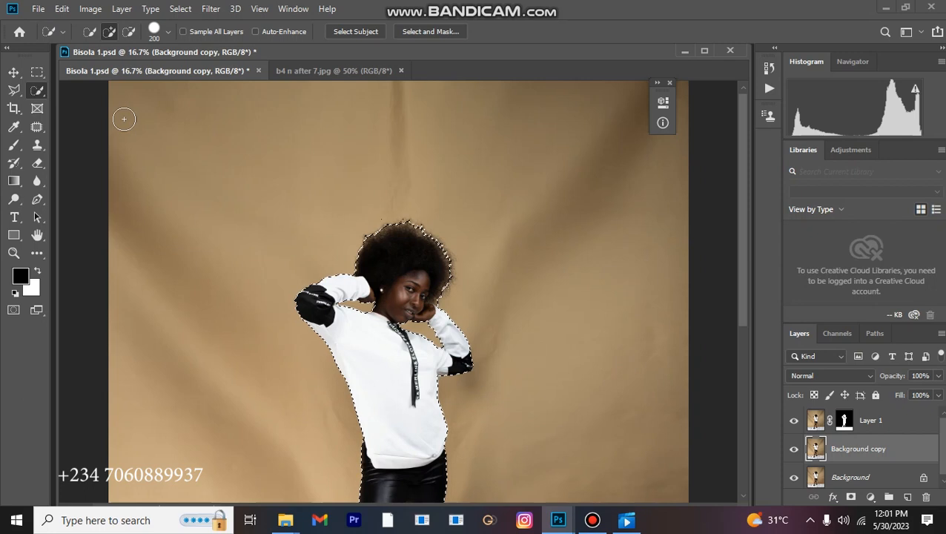
Expand the selection of the woman and floor cloth by 8 pixels and delete that area from Background copy
key(ctrl+plus)
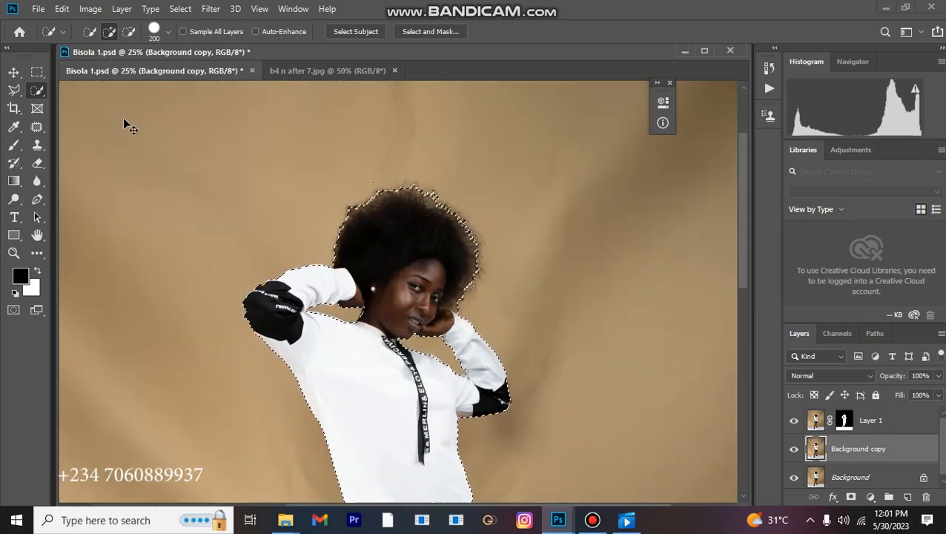
key(ctrl+minus)
key(ctrl+minus)
key(ctrl+minus)
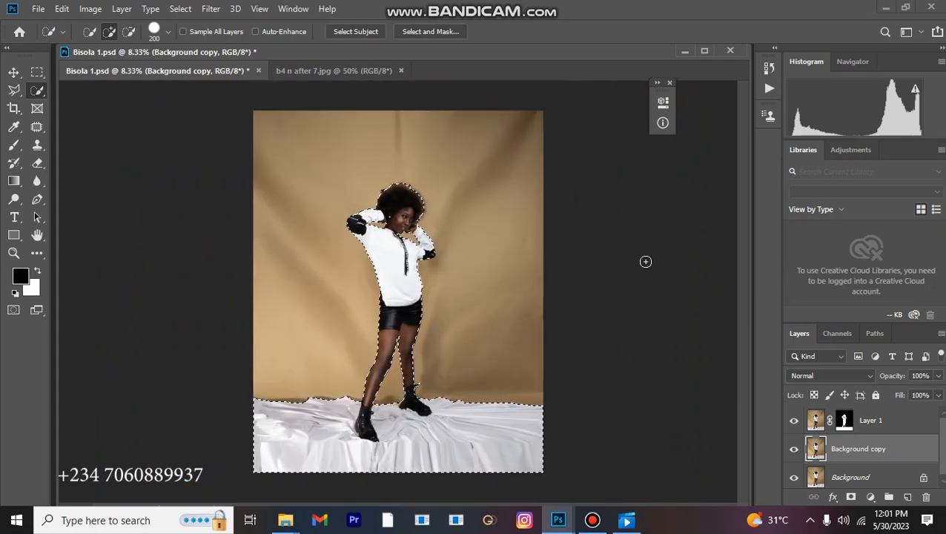
click(178, 9)
mouse_move(213, 211)
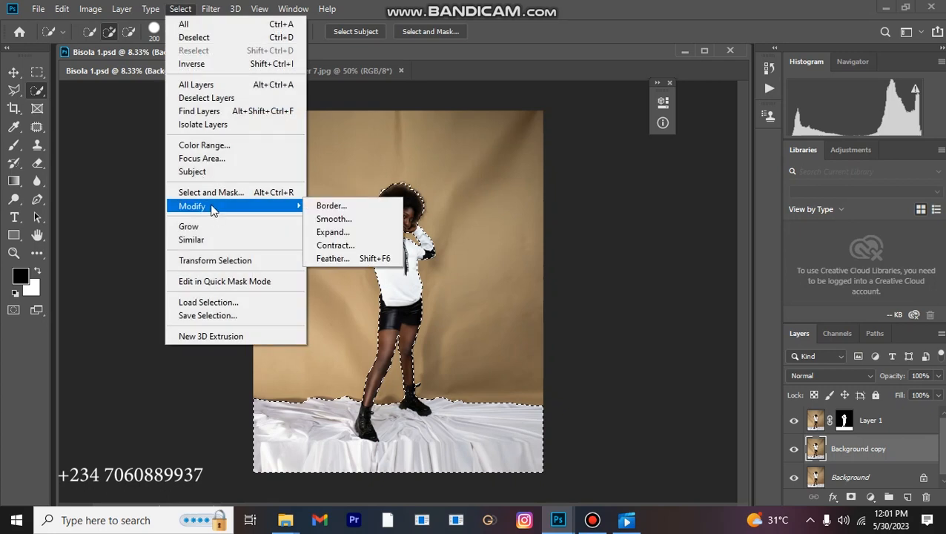
click(352, 236)
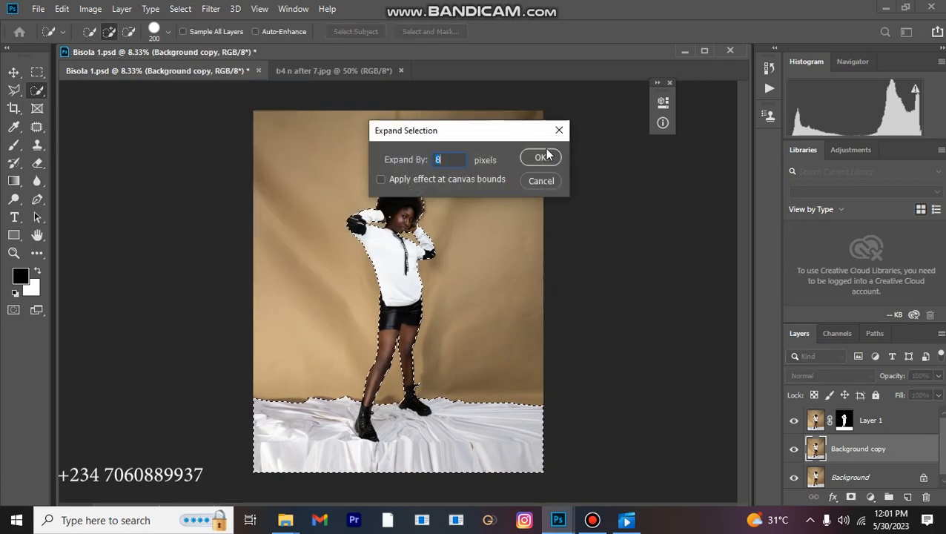
click(541, 159)
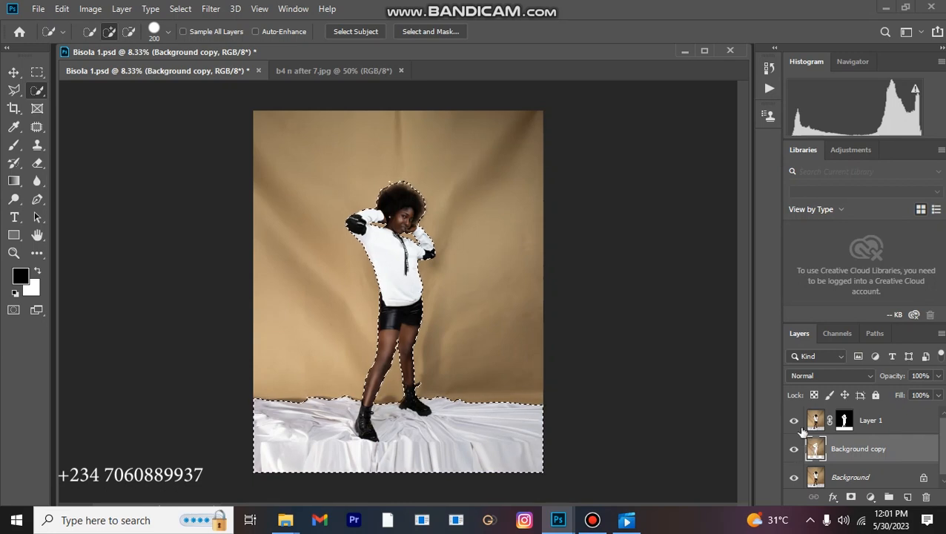
Hide Layer 1 and Background to check the cut-out backdrop, deselect, and show Layer 1 again
scroll(803, 437, down, 1)
scroll(799, 433, up, 1)
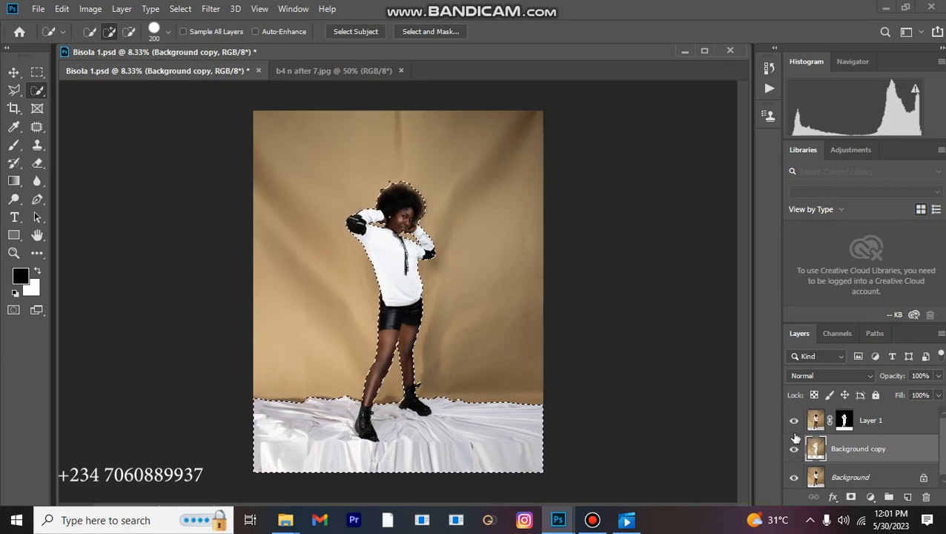
click(793, 421)
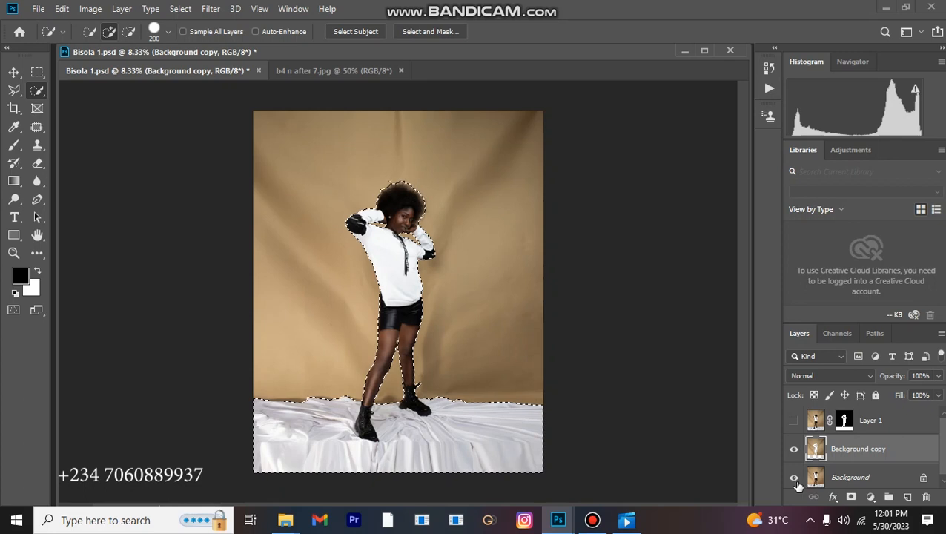
scroll(797, 478, down, 1)
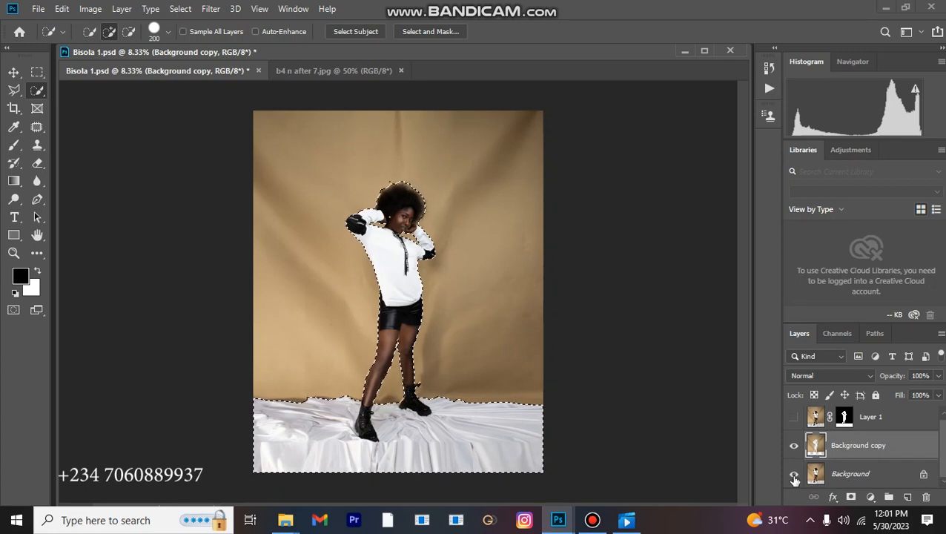
click(793, 476)
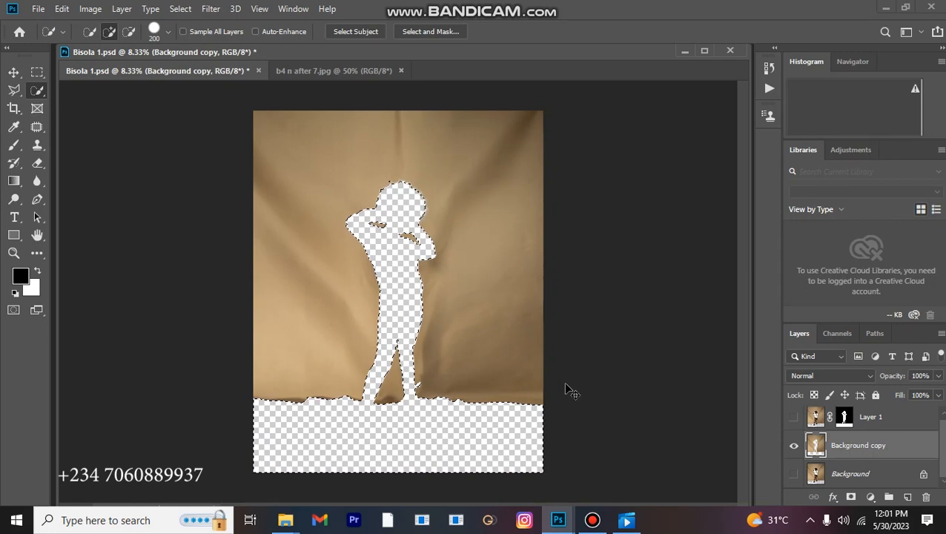
key(ctrl+d)
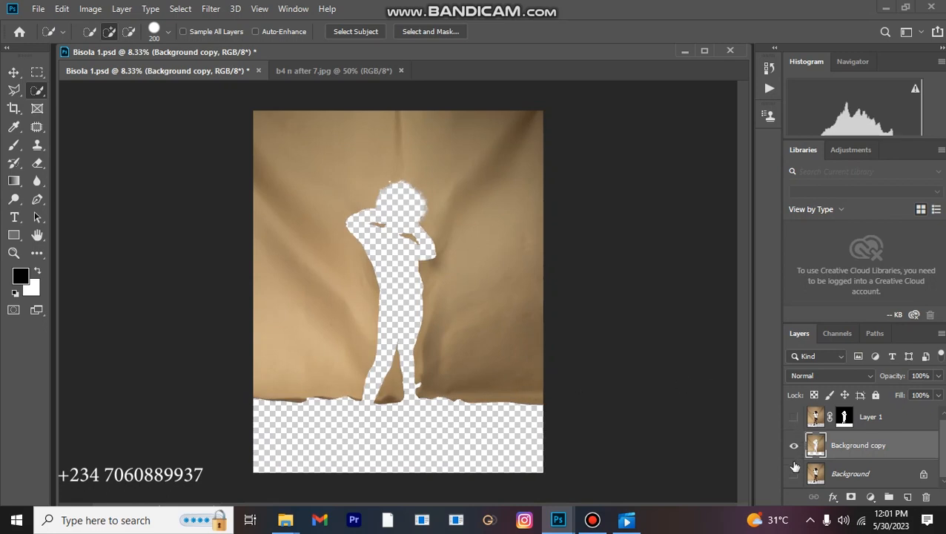
click(795, 417)
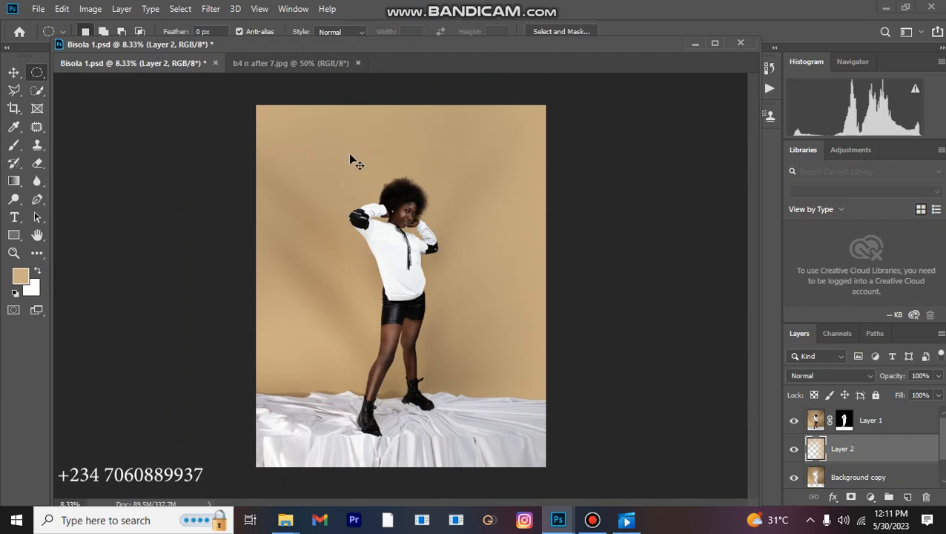
Open the round-mirror wall image TOLEX (19) from the My premium overlay folder
key(ctrl+o)
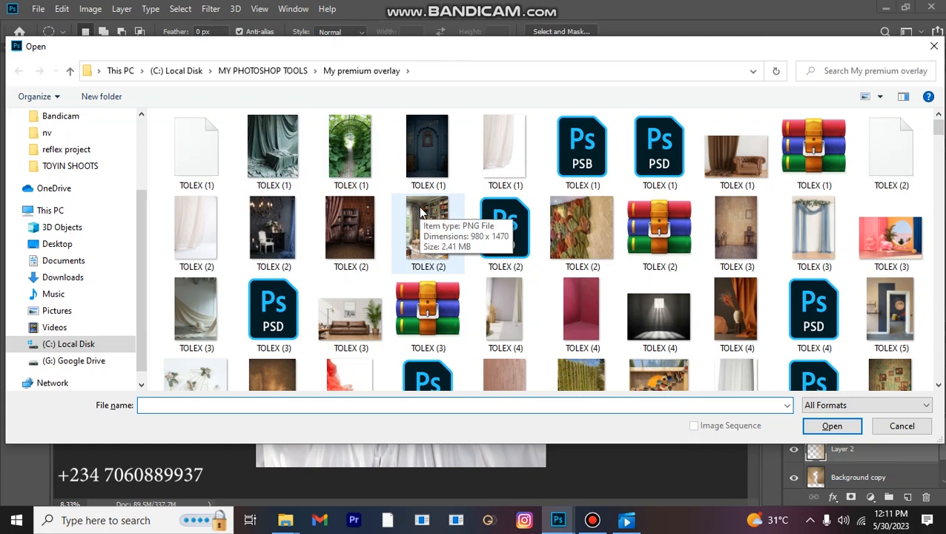
scroll(420, 213, down, 3)
scroll(425, 213, down, 3)
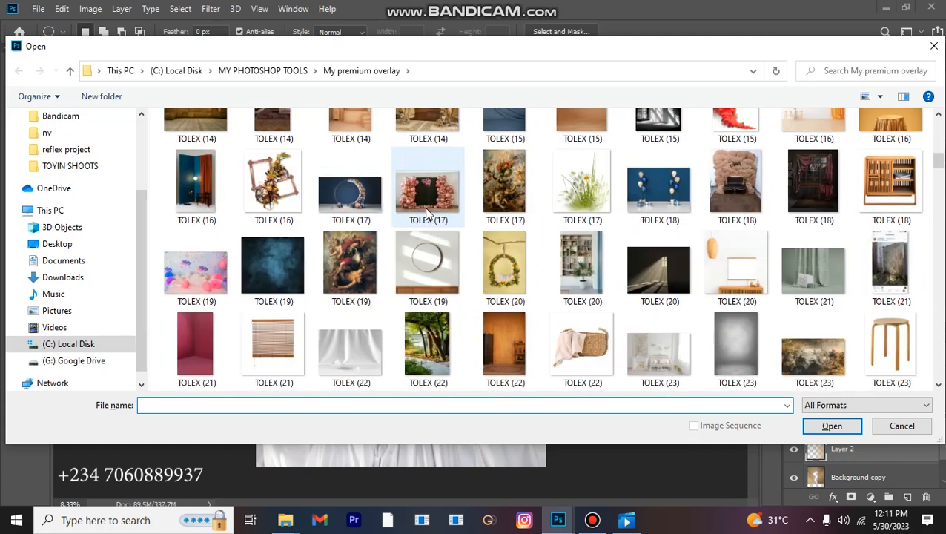
click(428, 263)
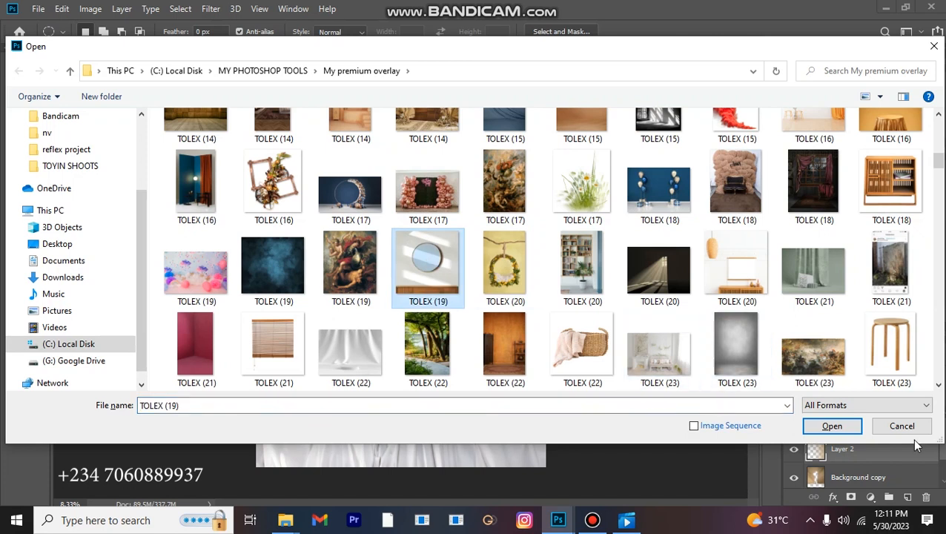
click(831, 427)
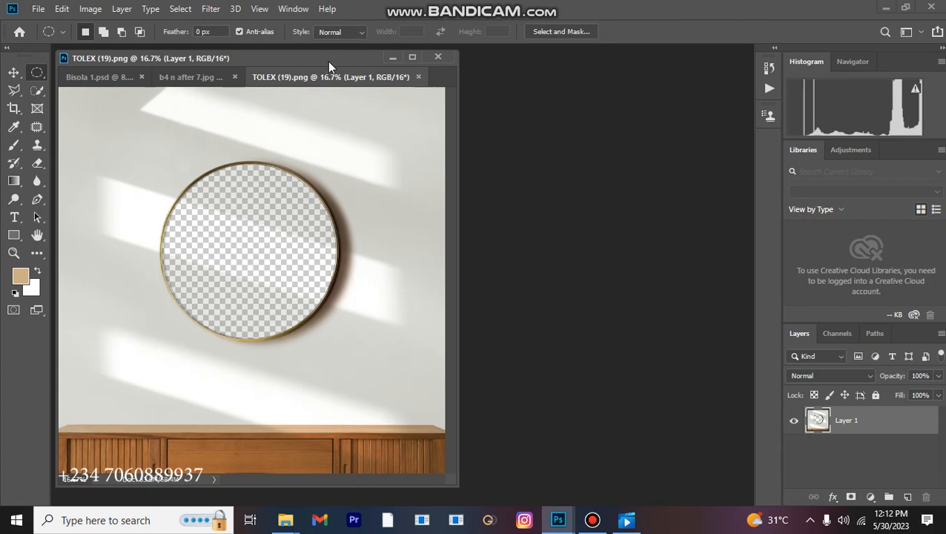
drag(322, 60, 435, 95)
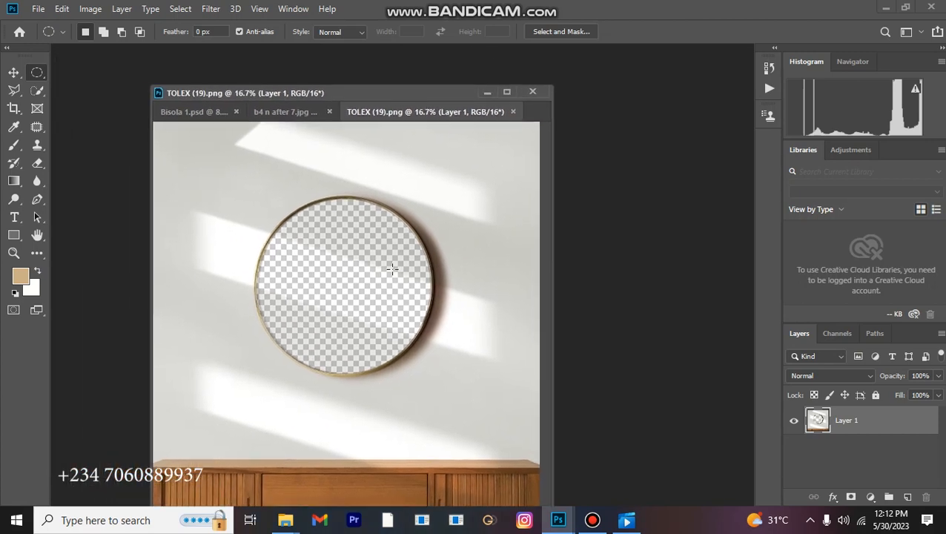
Open the potted plant image 402 (54) from the Desktop
key(ctrl+o)
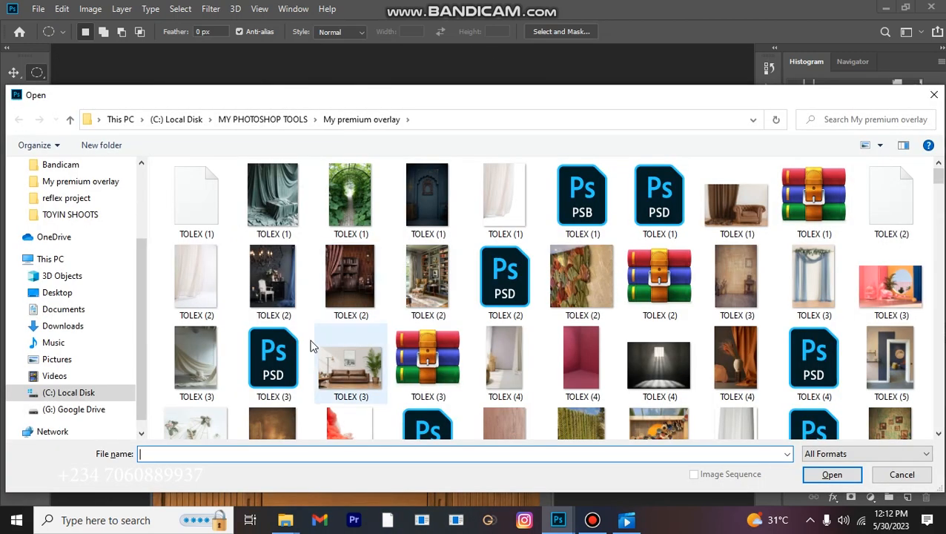
click(59, 292)
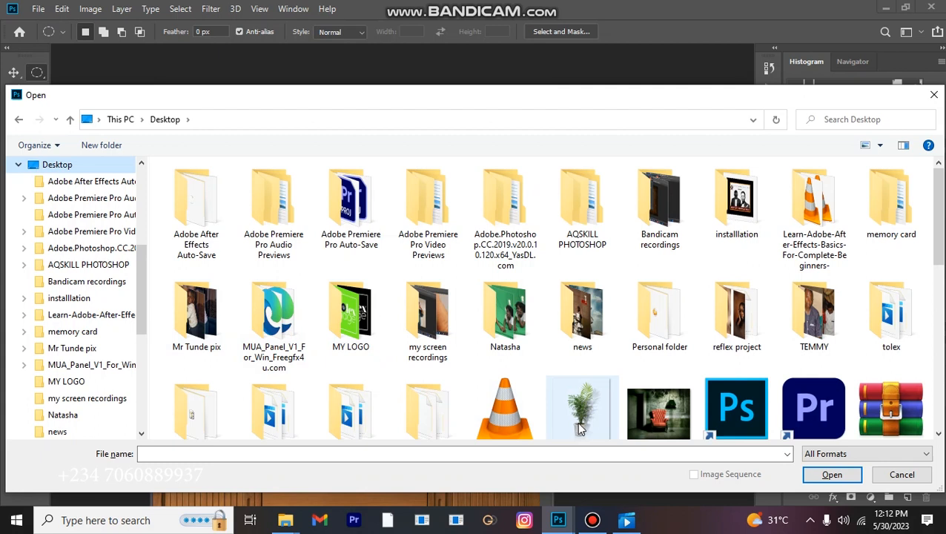
scroll(581, 430, down, 2)
click(582, 265)
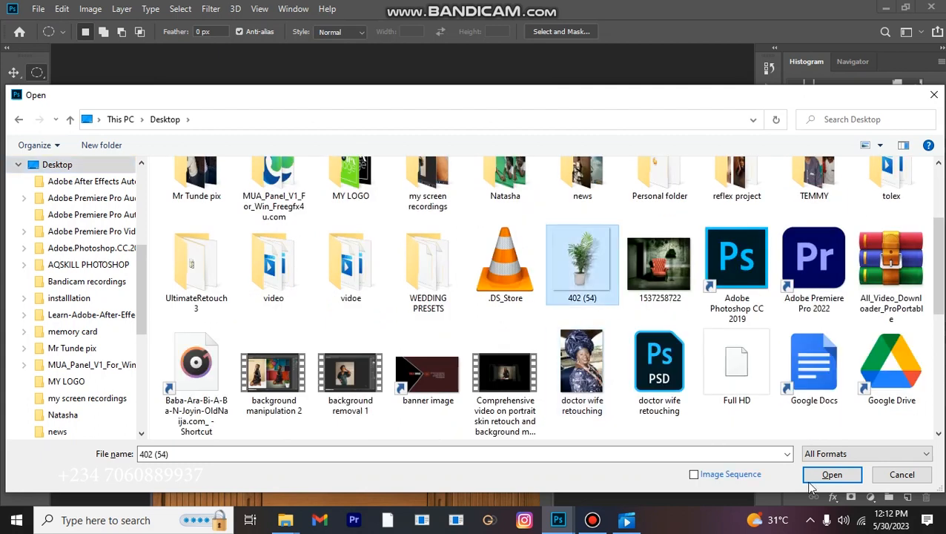
click(830, 476)
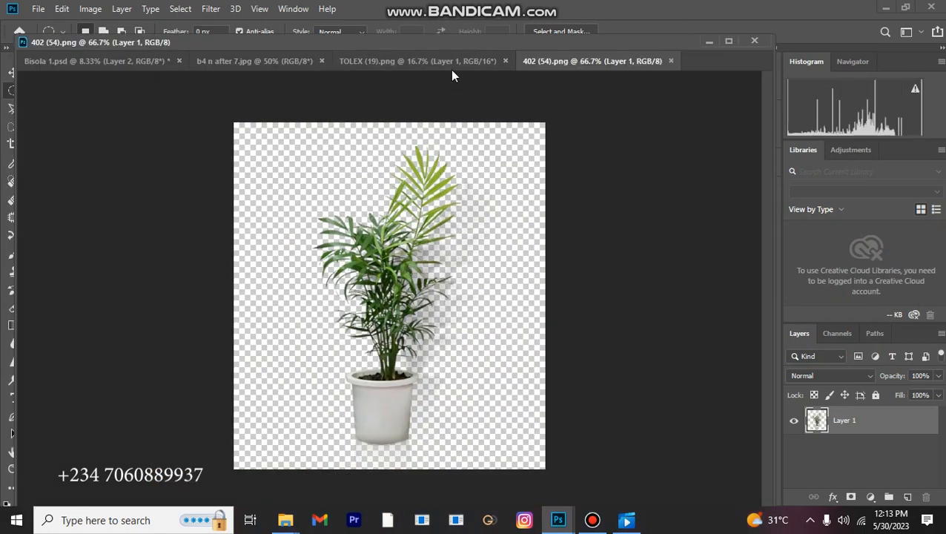
Copy the TOLEX (19) wall image into the portrait document with the Move tool, as a layer beneath the masked woman
click(449, 62)
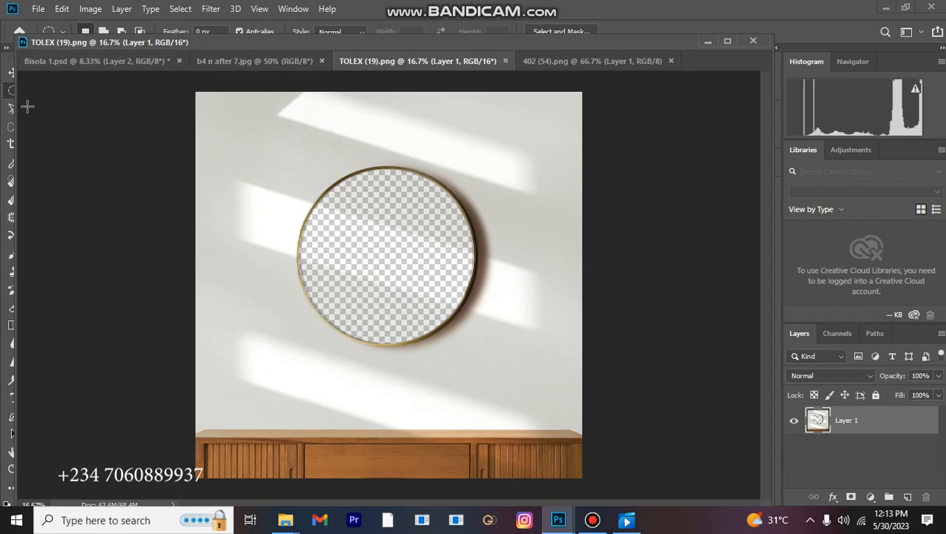
drag(14, 127, 31, 128)
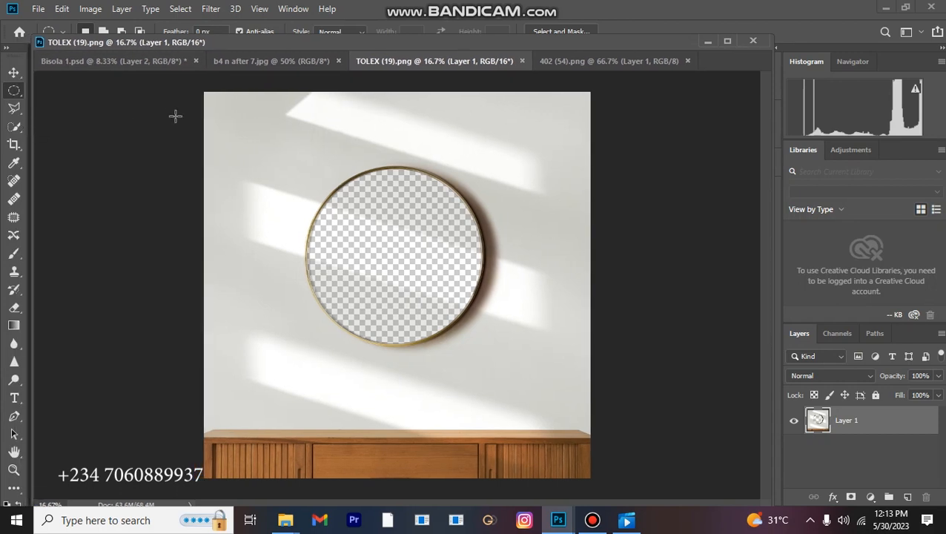
click(87, 61)
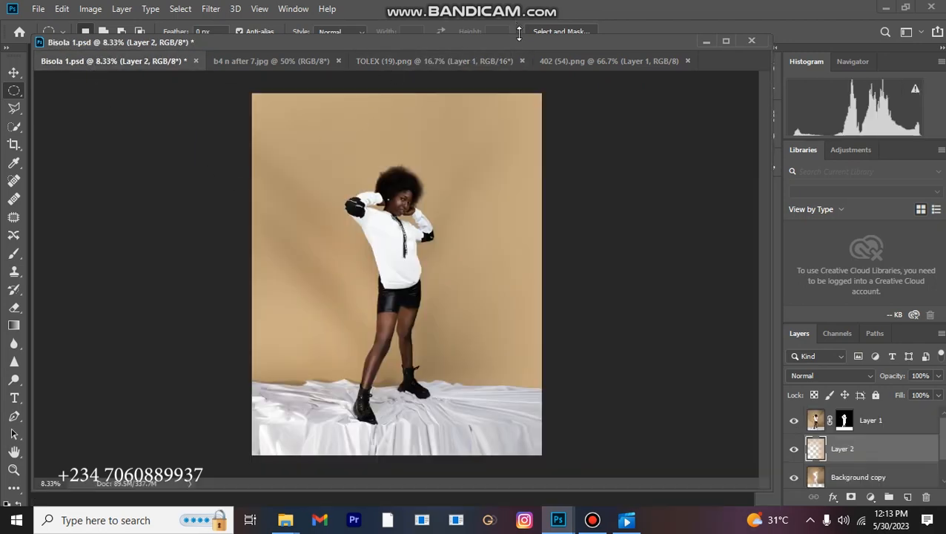
click(486, 62)
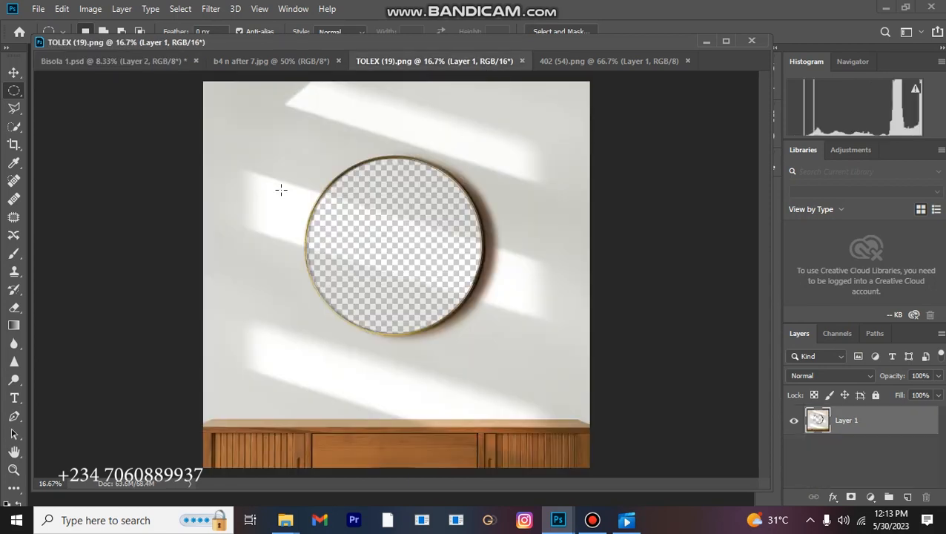
click(14, 73)
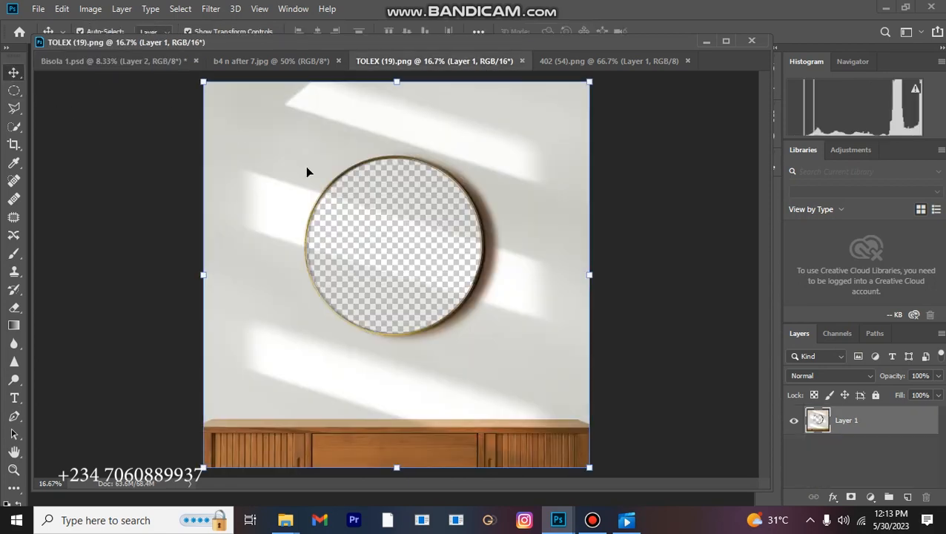
drag(367, 232, 293, 203)
mouse_move(368, 271)
mouse_down()
mouse_move(306, 243)
mouse_move(152, 117)
mouse_move(119, 59)
mouse_move(166, 116)
mouse_up()
drag(392, 208, 383, 241)
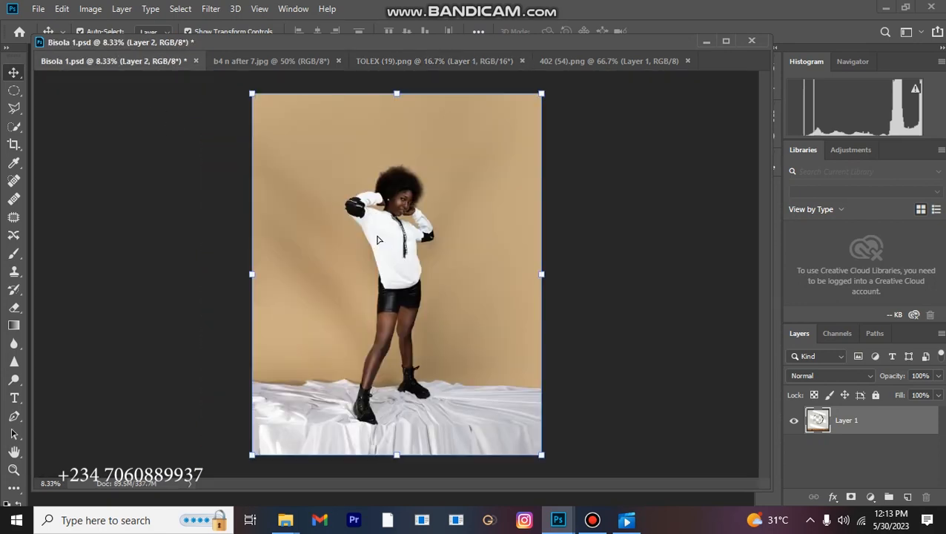
click(458, 211)
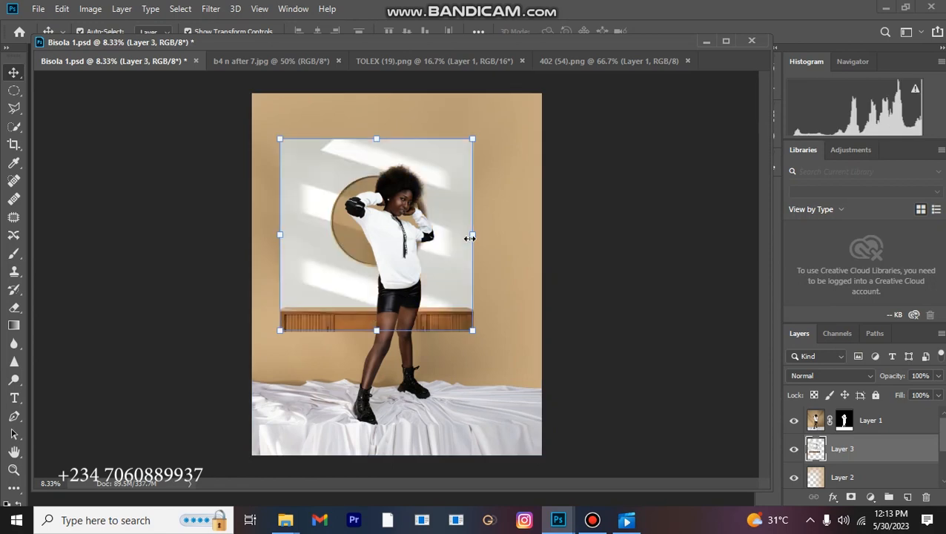
click(471, 238)
drag(486, 240, 542, 238)
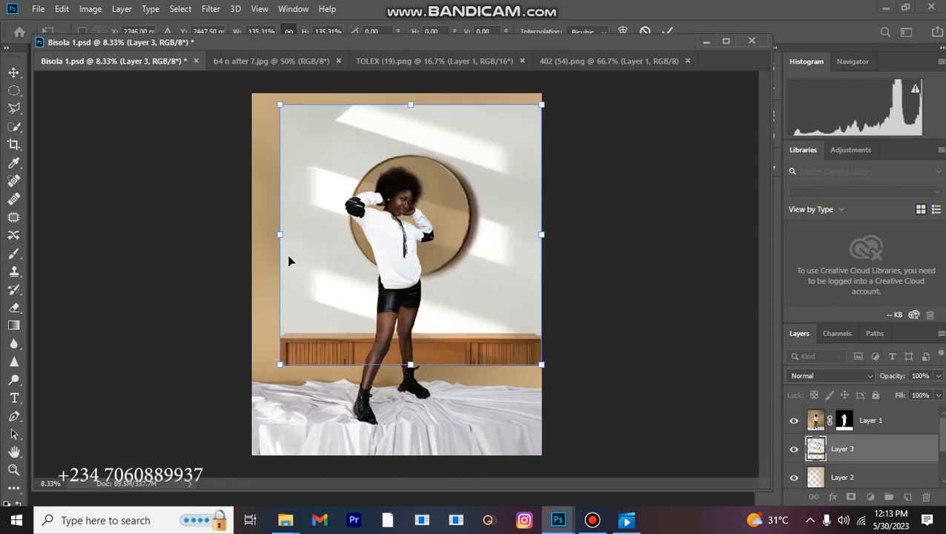
drag(279, 236, 251, 250)
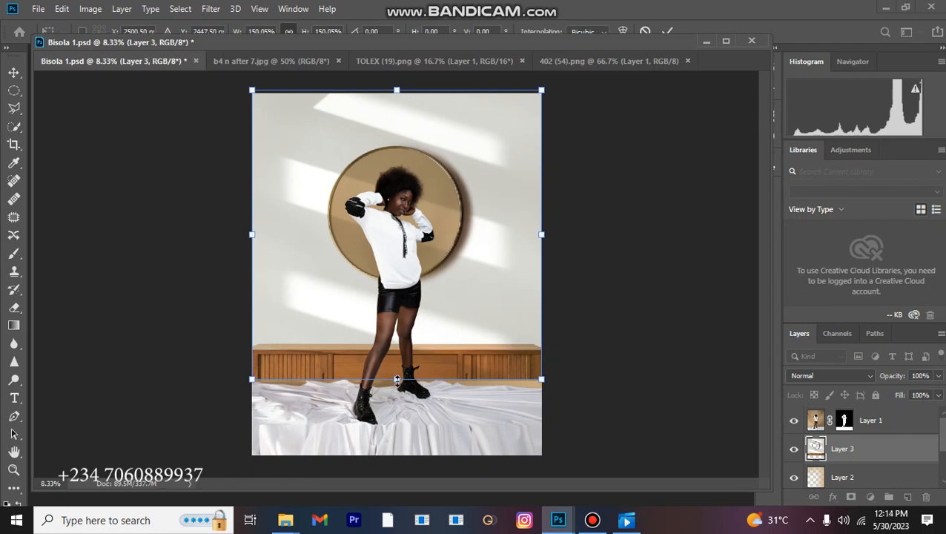
drag(398, 380, 396, 443)
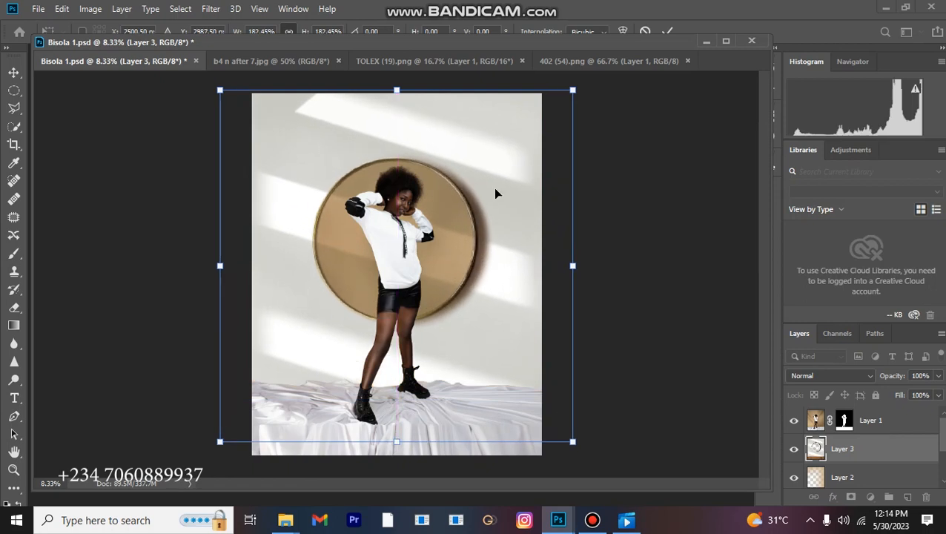
Copy the potted plant from 402 (54) into the portrait document, placing it on the cloth beside the woman's feet
click(584, 59)
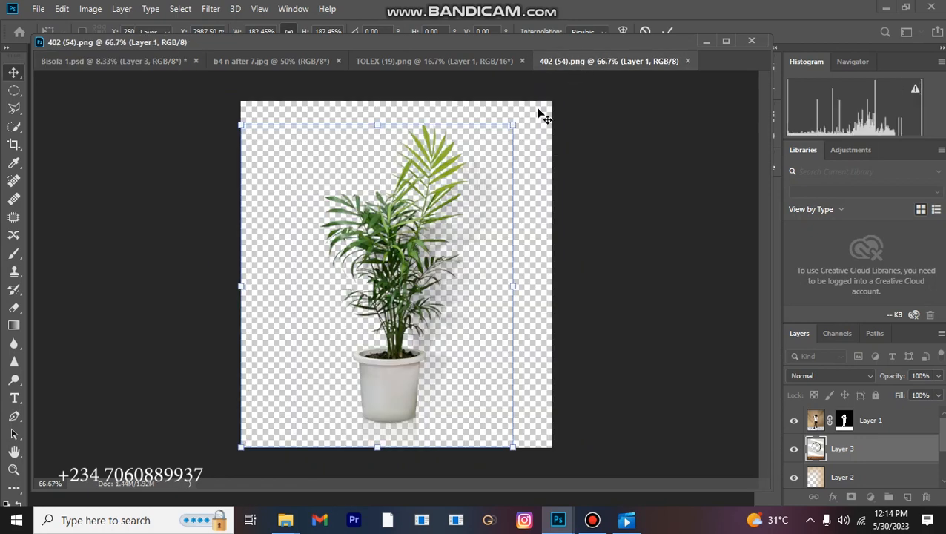
drag(392, 322, 474, 413)
click(541, 226)
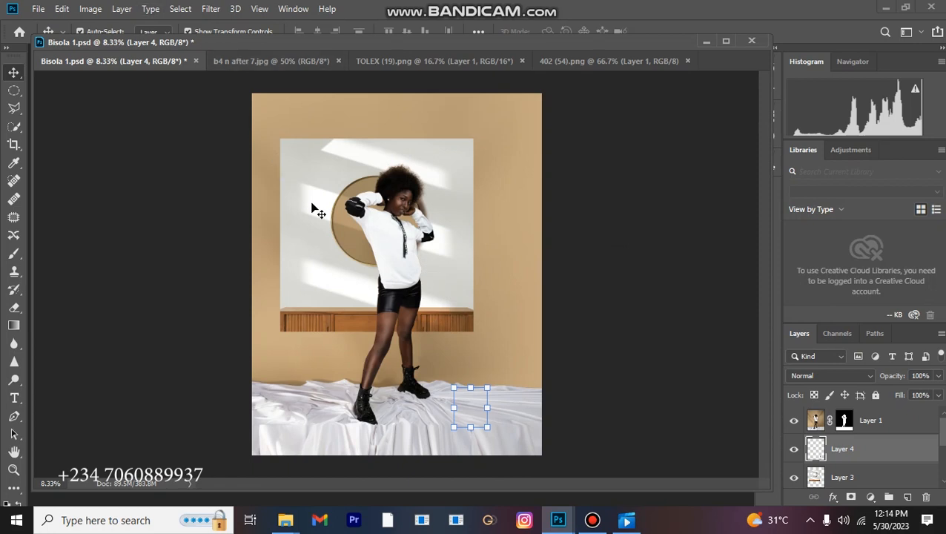
Enlarge the mirror-wall layer to about 186% so it covers the tan backdrop, with the round mirror centred behind the woman
click(336, 222)
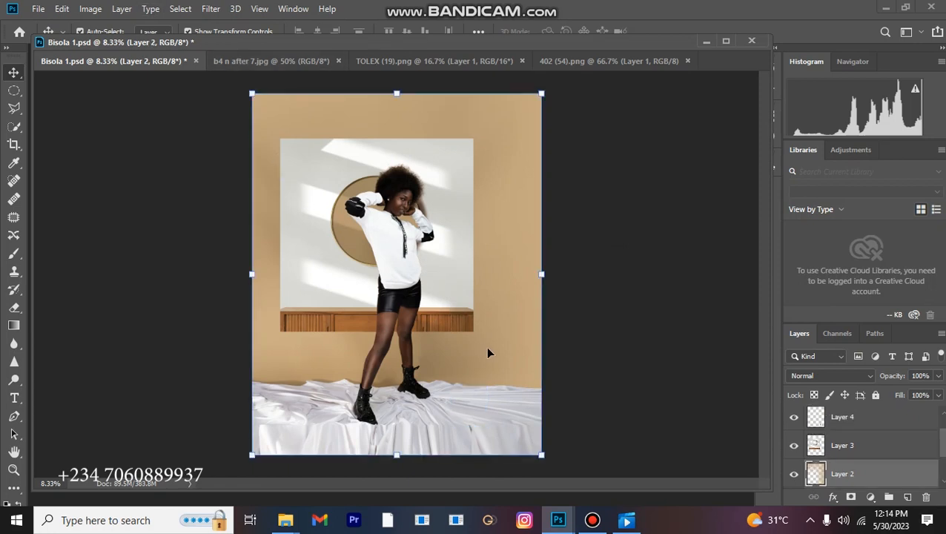
click(822, 452)
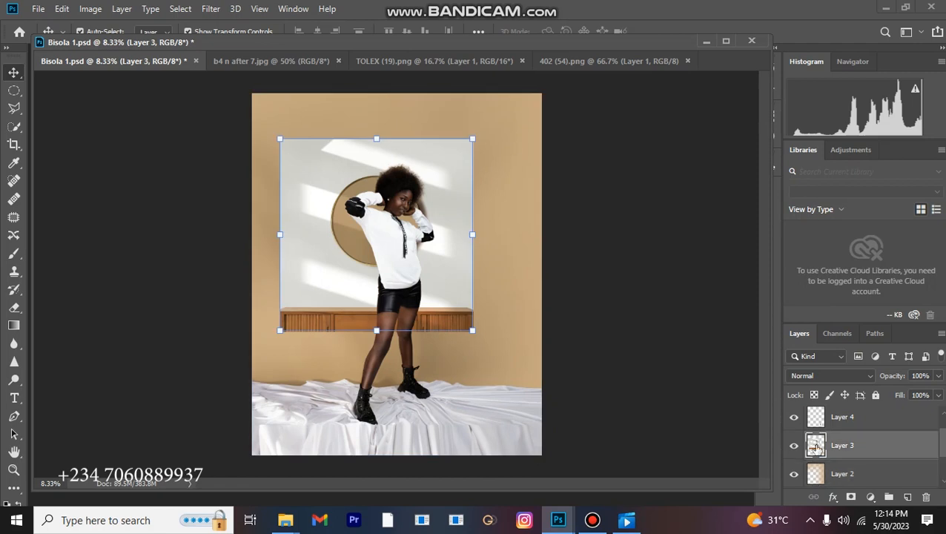
drag(473, 330, 546, 460)
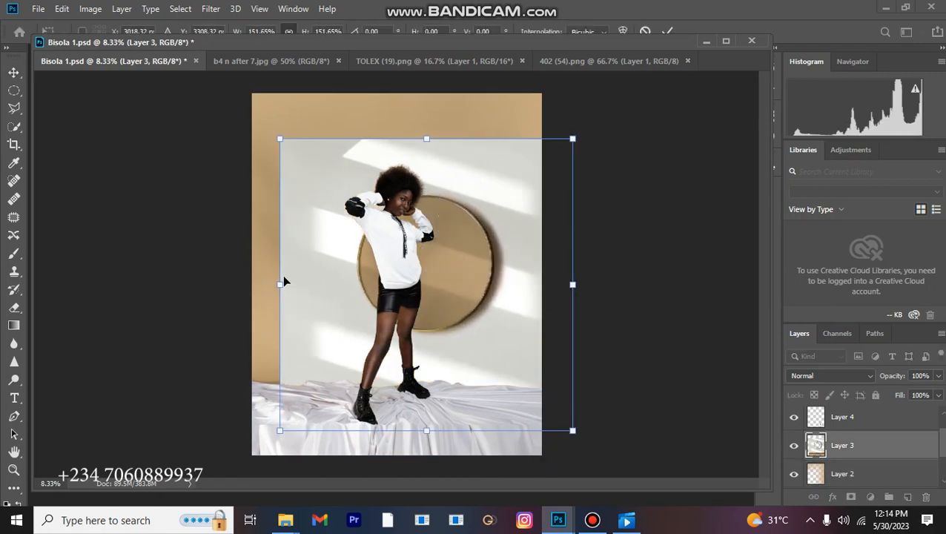
drag(280, 284, 251, 286)
drag(413, 120, 410, 87)
drag(475, 302, 458, 300)
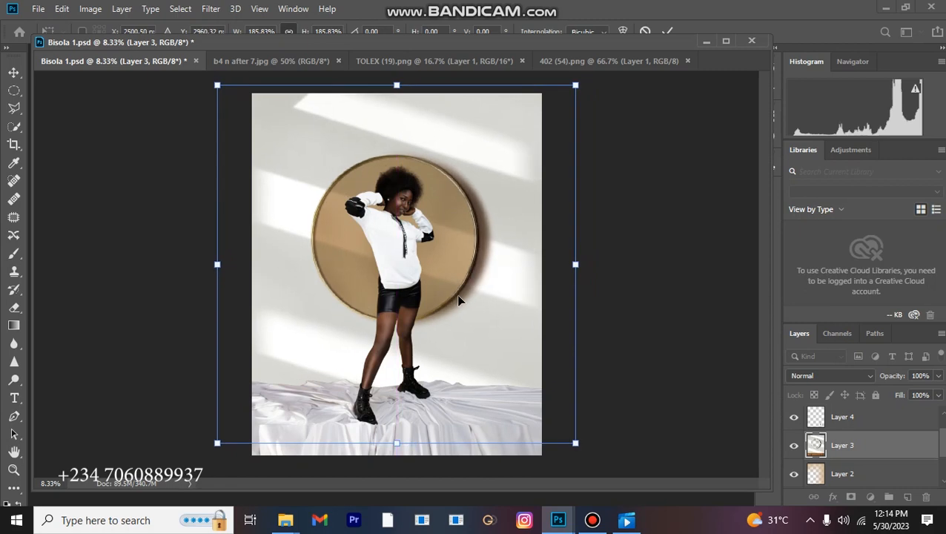
key(Return)
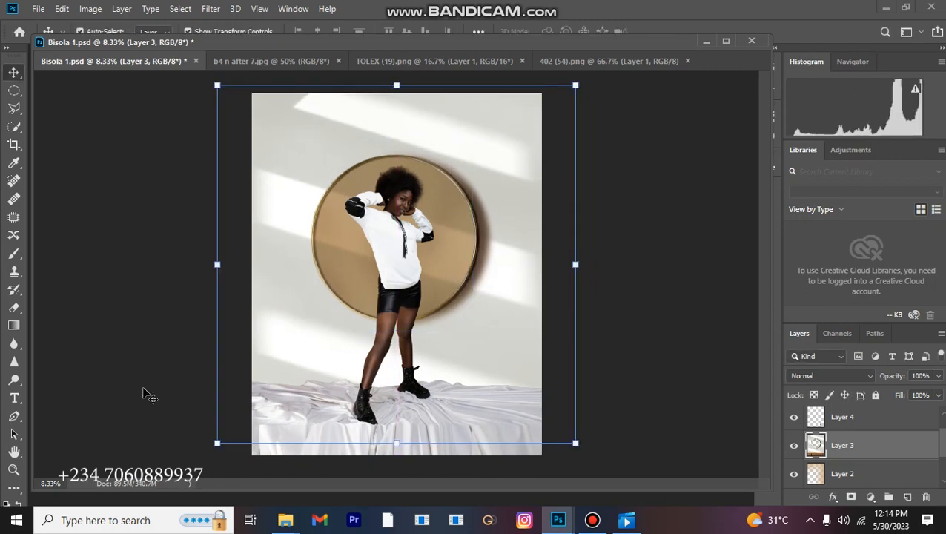
Reorder the plant layer, Layer 4, to the top of the layer stack above the masked woman
click(823, 419)
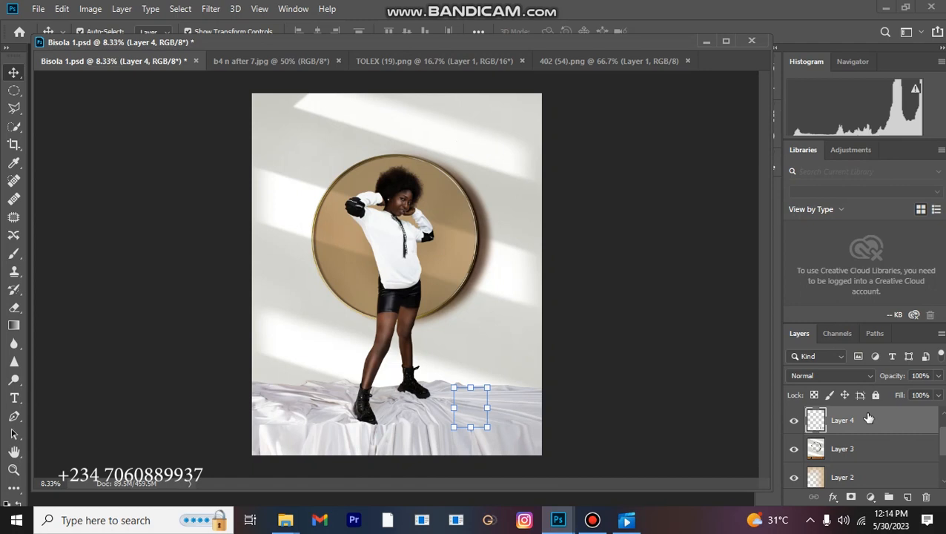
drag(869, 419, 864, 457)
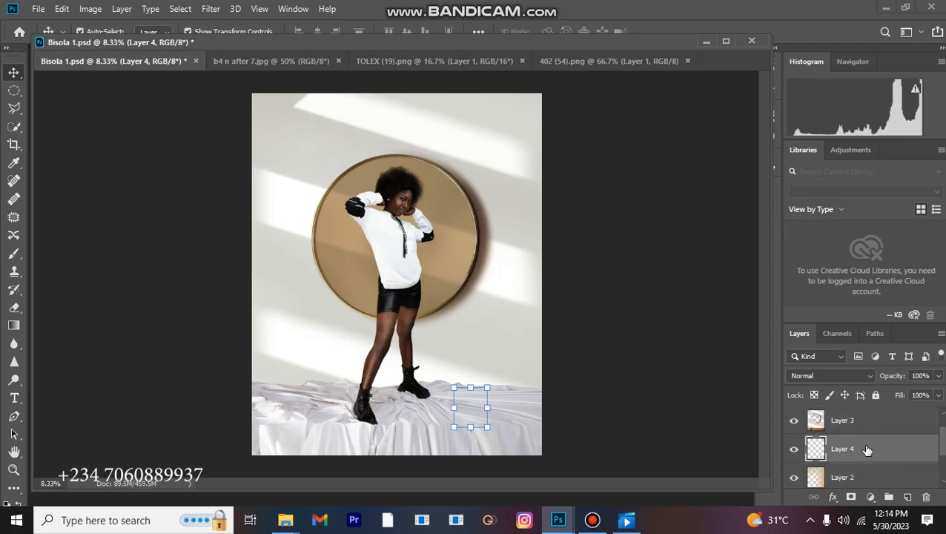
scroll(869, 450, up, 1)
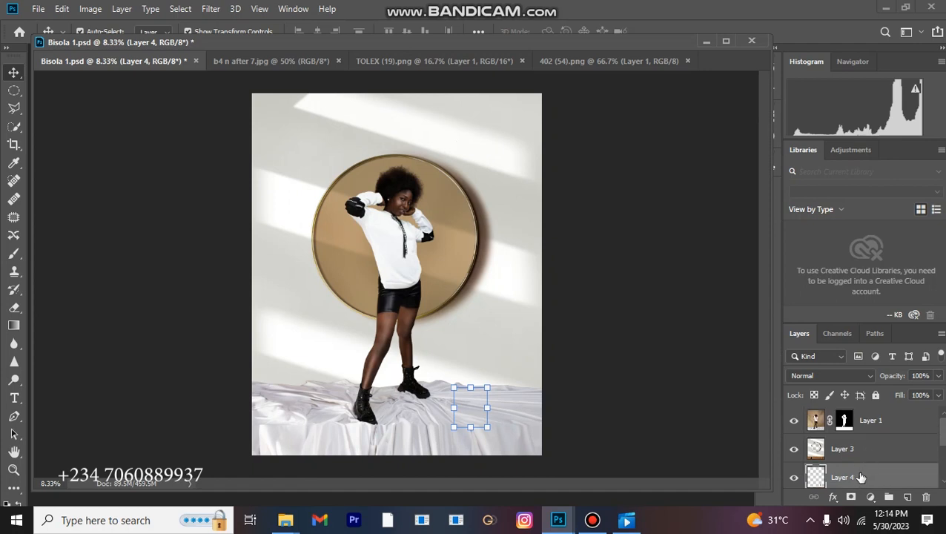
drag(861, 477, 875, 423)
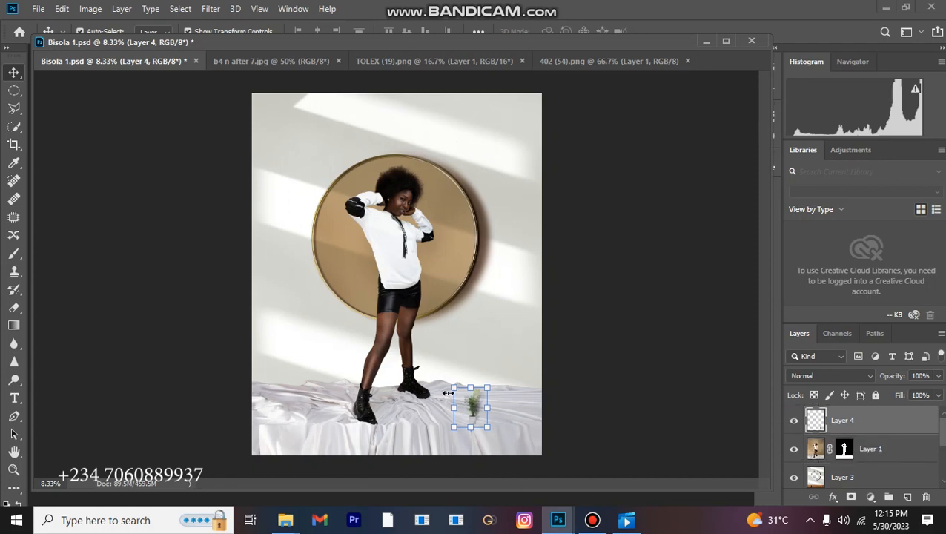
Scale the plant up to about 497% and stand its pot on the cloth between the woman and the canvas edge
drag(452, 386, 395, 317)
drag(487, 425, 516, 461)
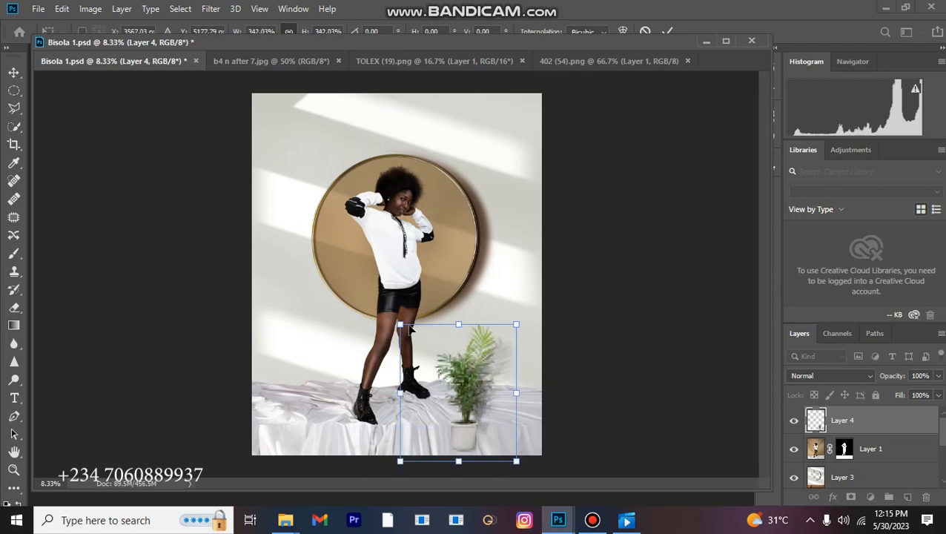
drag(399, 325, 371, 282)
drag(469, 364, 511, 347)
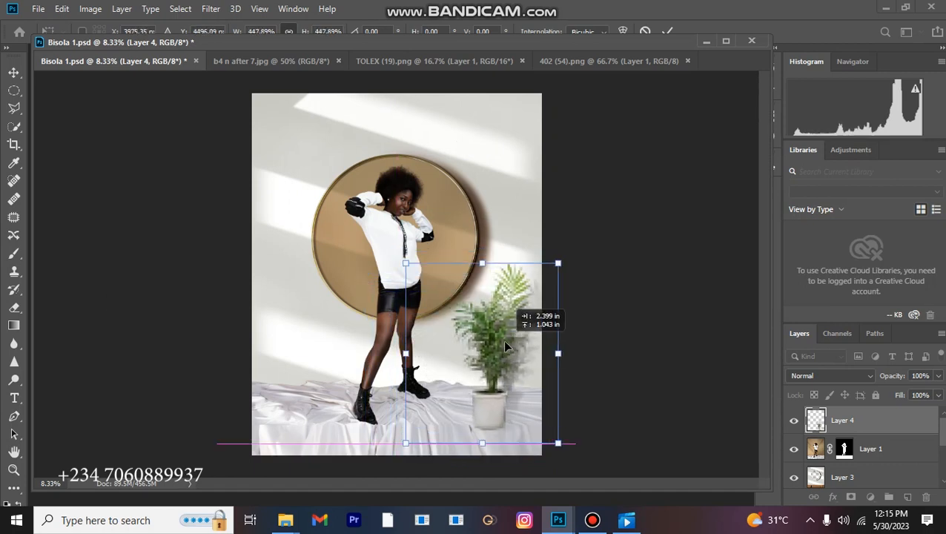
drag(407, 263, 389, 242)
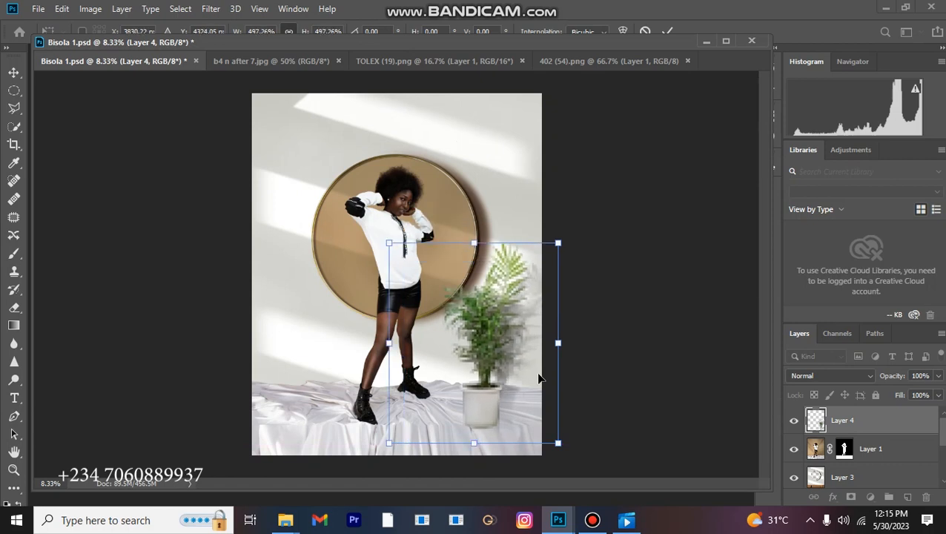
drag(494, 353, 495, 361)
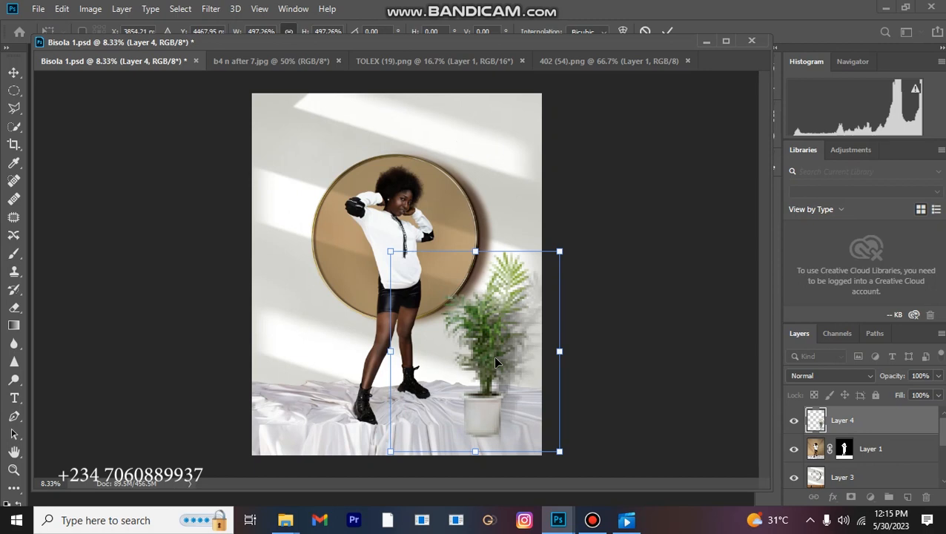
key(Return)
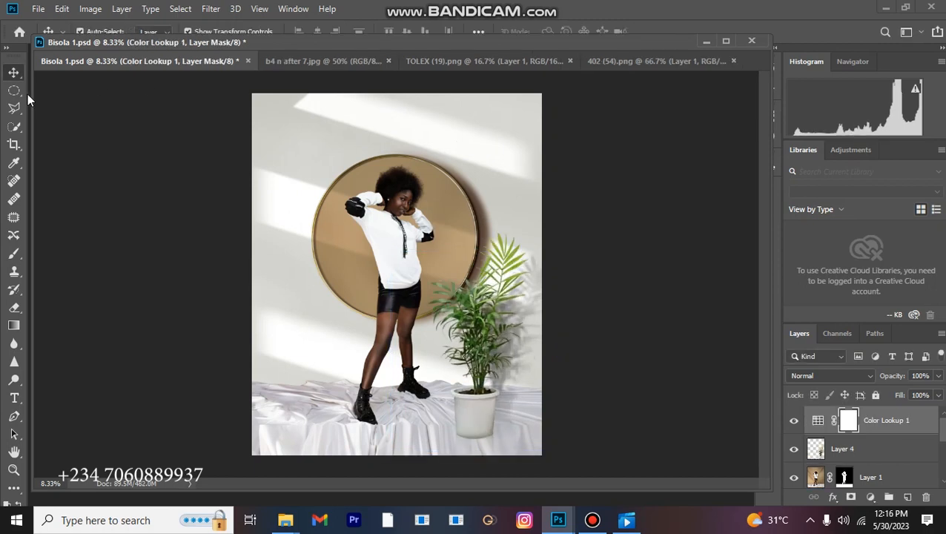
Make a circular selection slightly larger than the round mirror, centre it on the mirror, and invert the selection
click(17, 91)
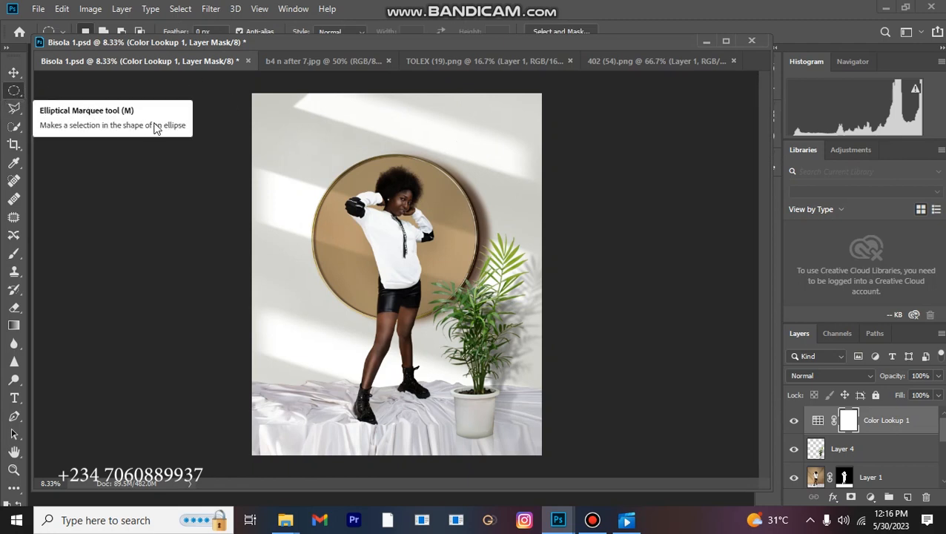
drag(308, 139, 523, 512)
drag(443, 250, 418, 240)
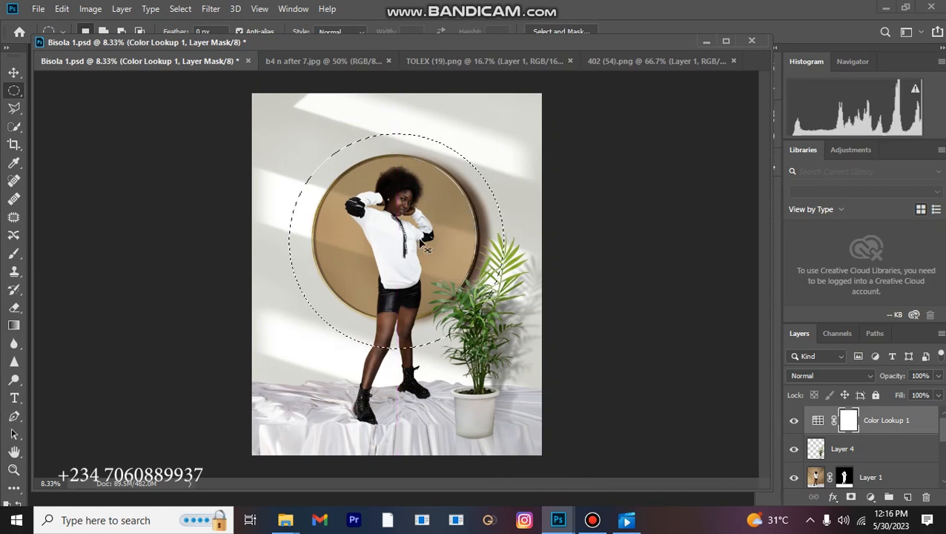
key(ctrl+shift+i)
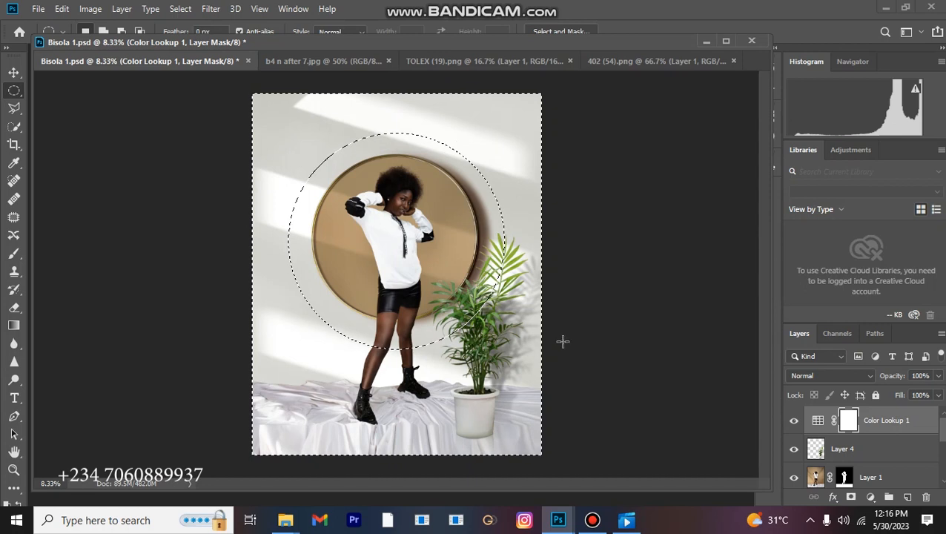
Add a Solid Color fill layer in near-black 050505 over the area outside the circle
click(871, 497)
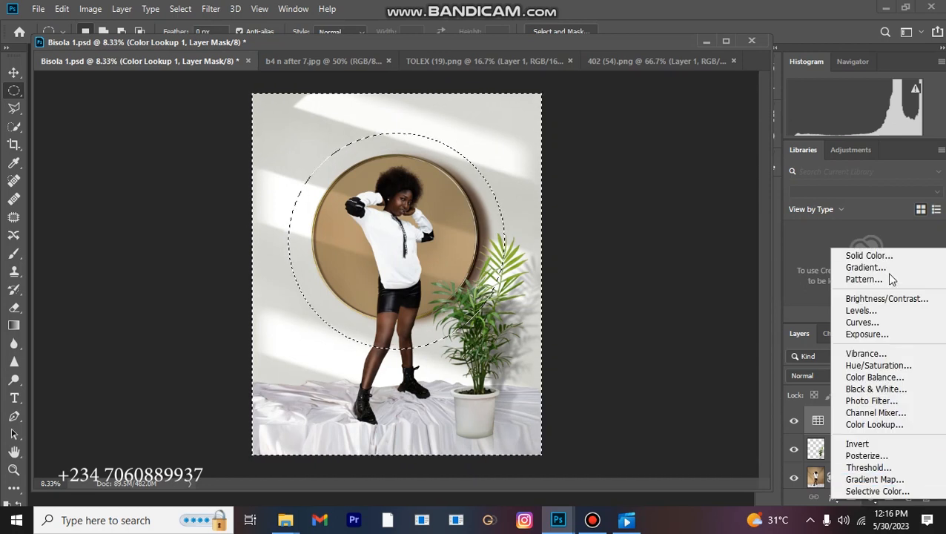
click(873, 255)
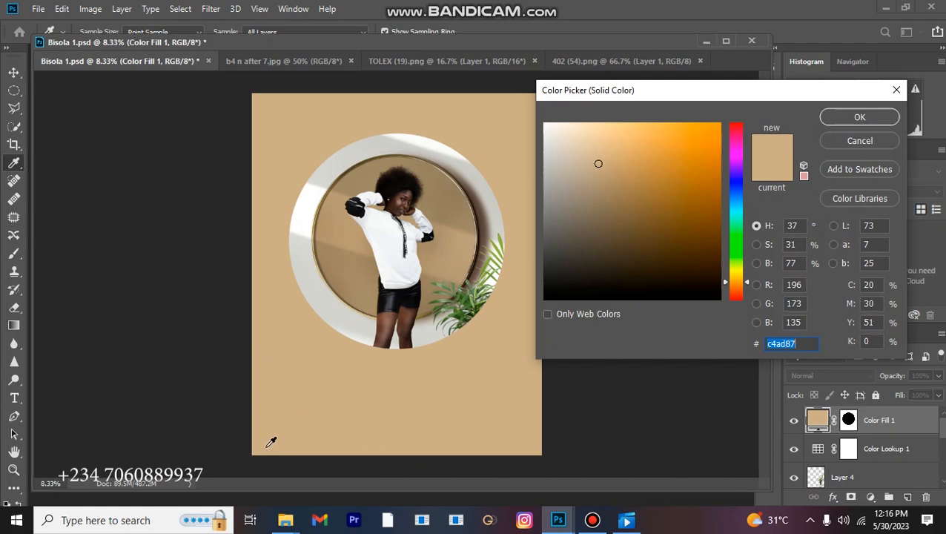
click(544, 297)
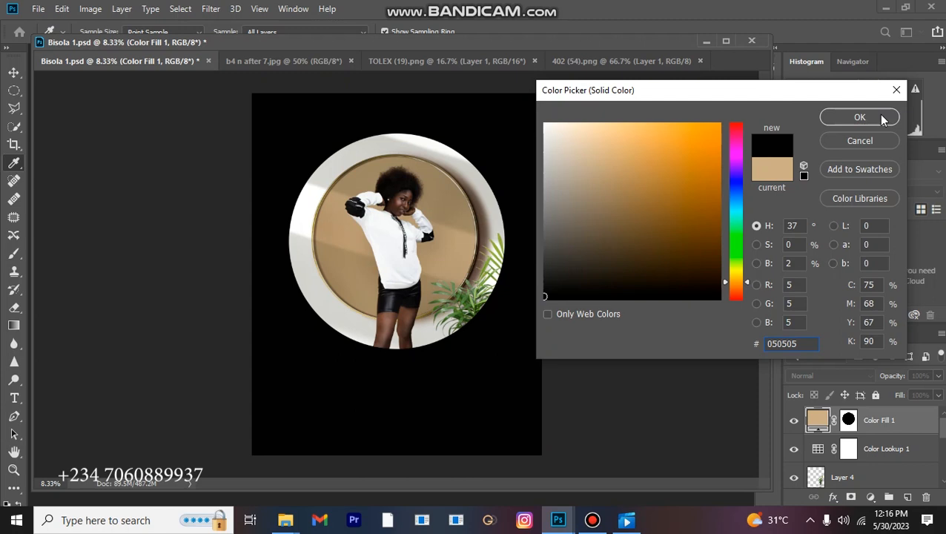
click(860, 117)
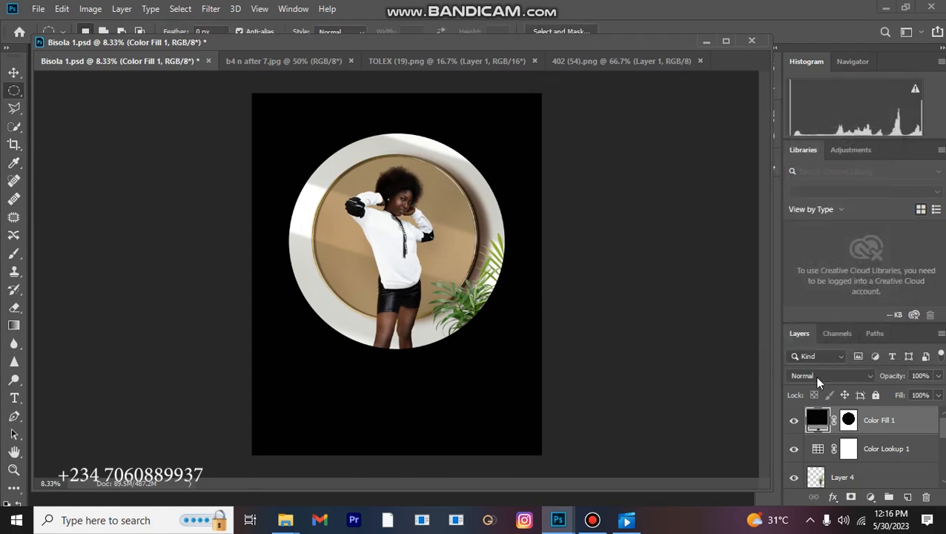
Soften the black fill into a vignette with a mask feather of 772.7 px and a layer opacity of 23%
double_click(848, 421)
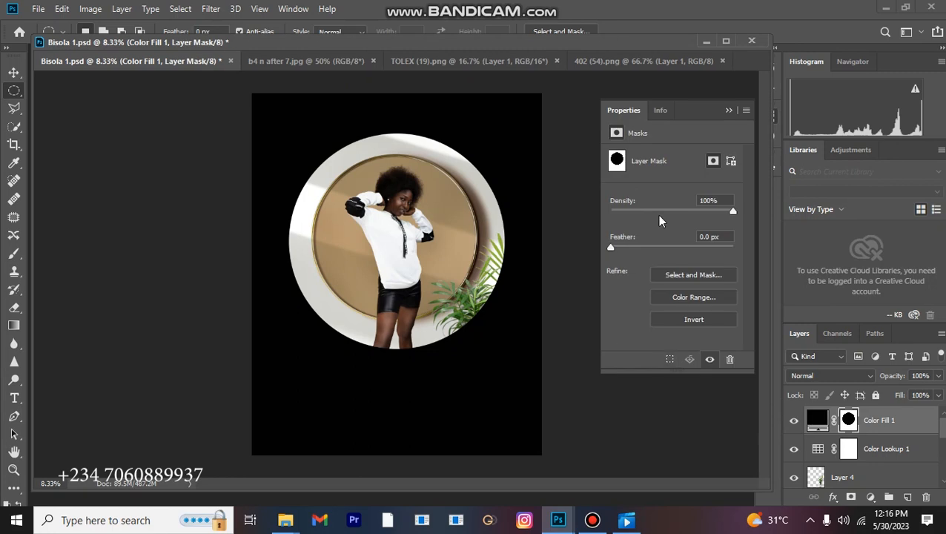
drag(611, 249, 726, 270)
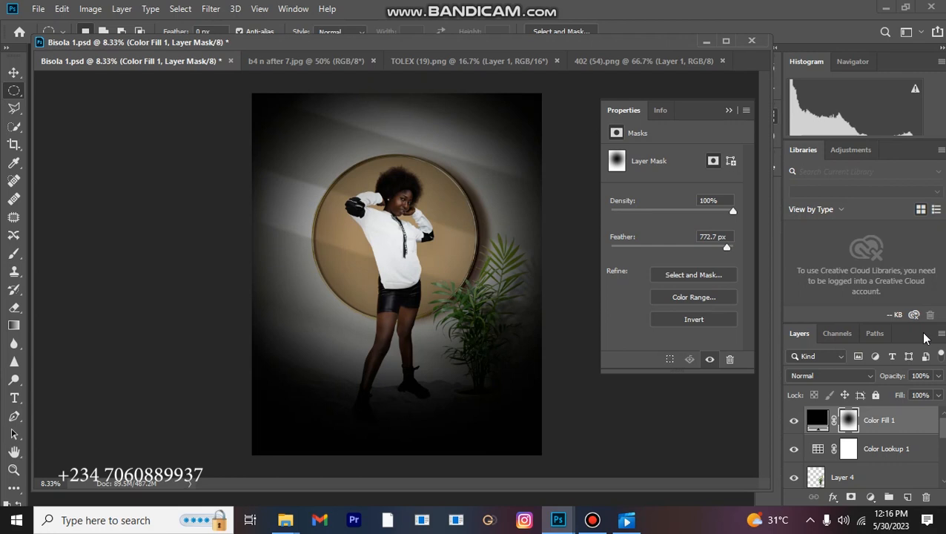
click(939, 376)
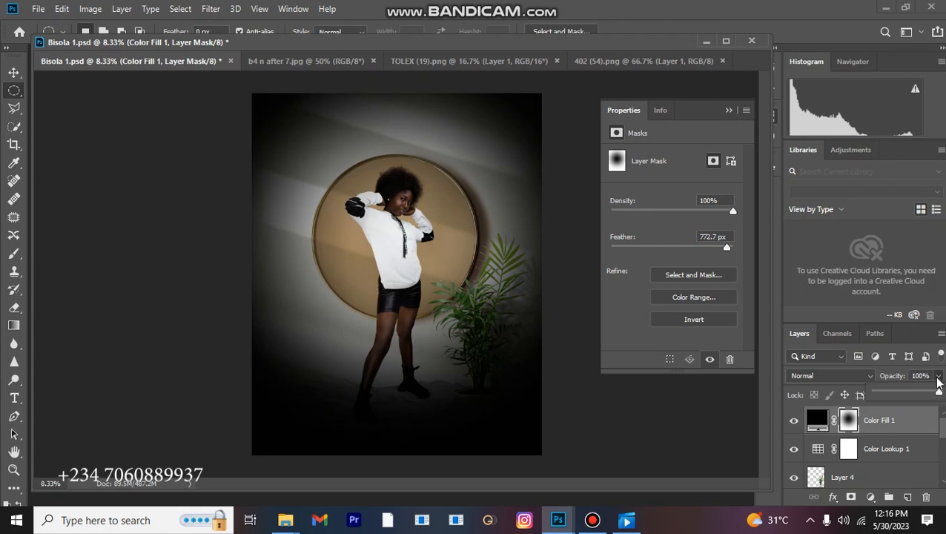
drag(939, 395, 899, 395)
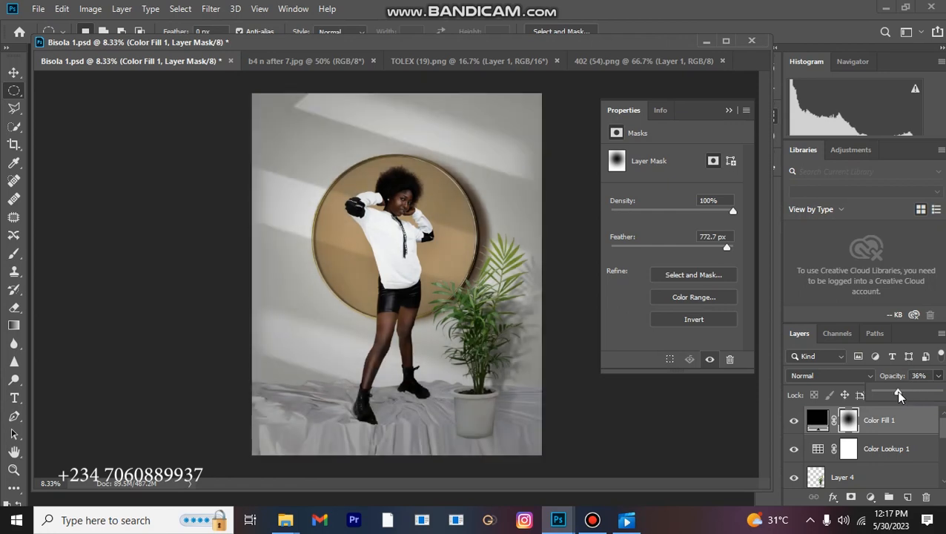
drag(899, 395, 891, 399)
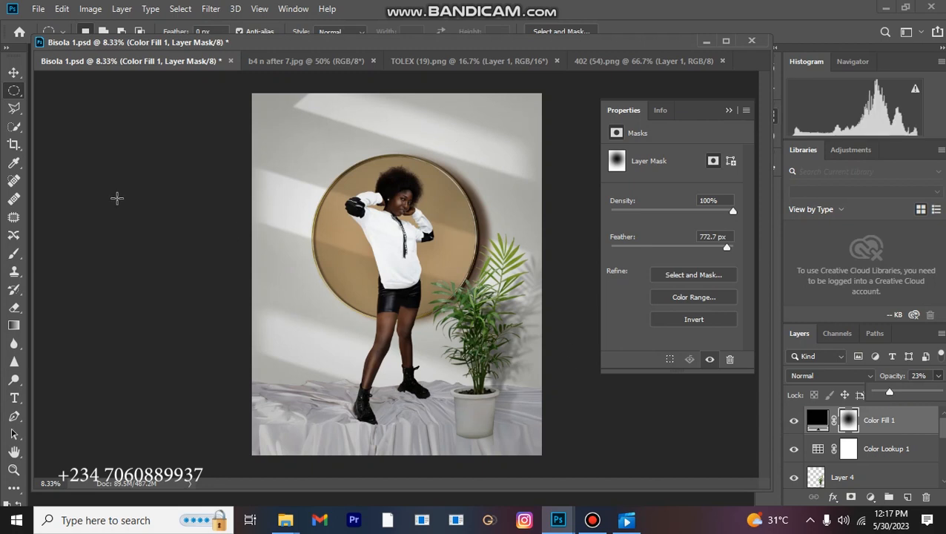
click(730, 111)
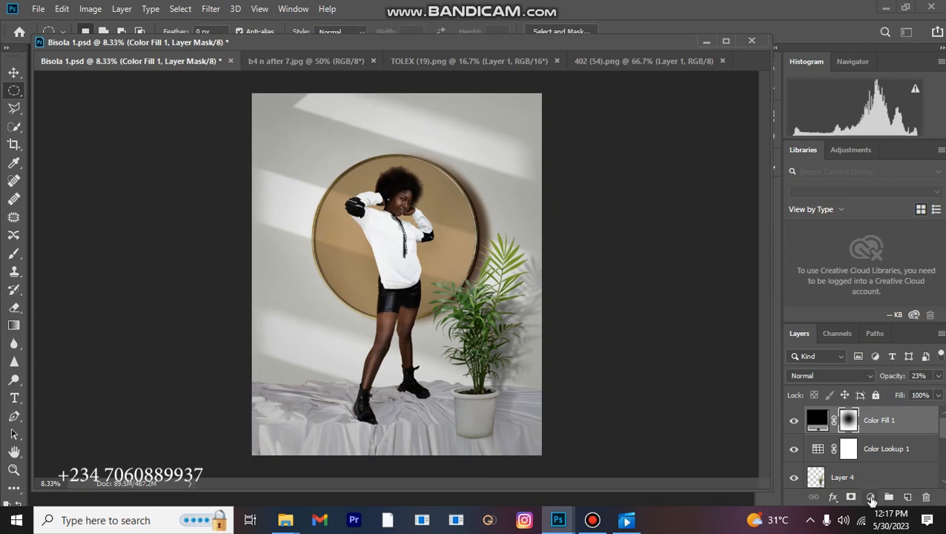
Add a Color Lookup adjustment layer above the black vignette fill using the NATURAL COLOR.CUBE 3D LUT
click(872, 498)
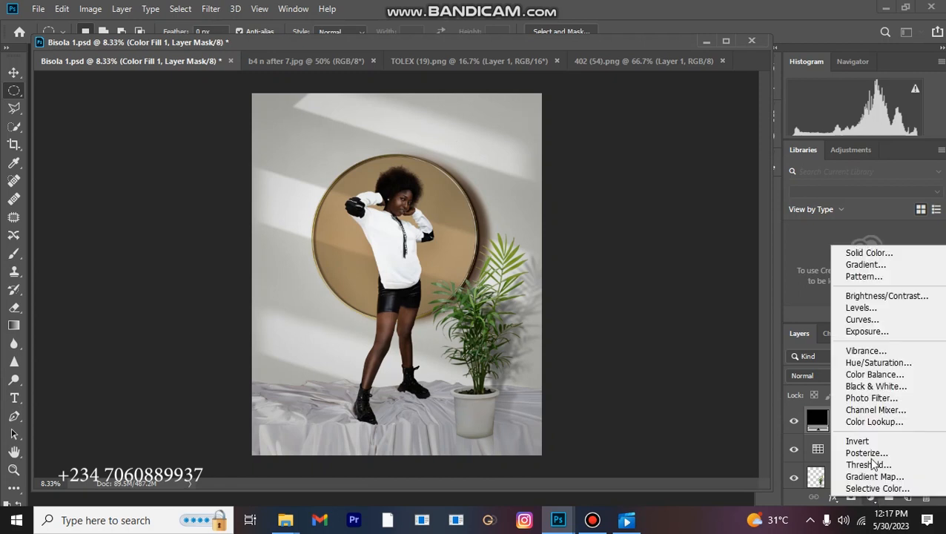
click(876, 422)
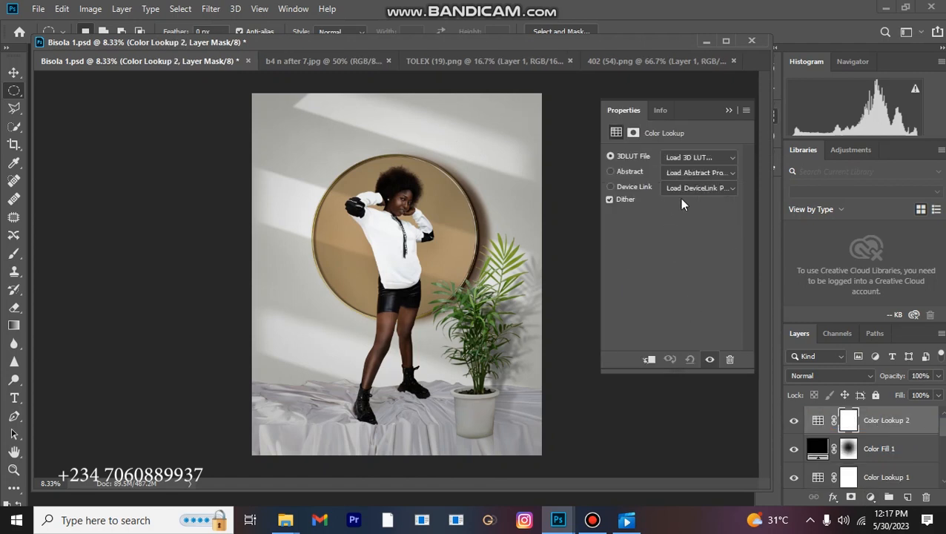
click(715, 157)
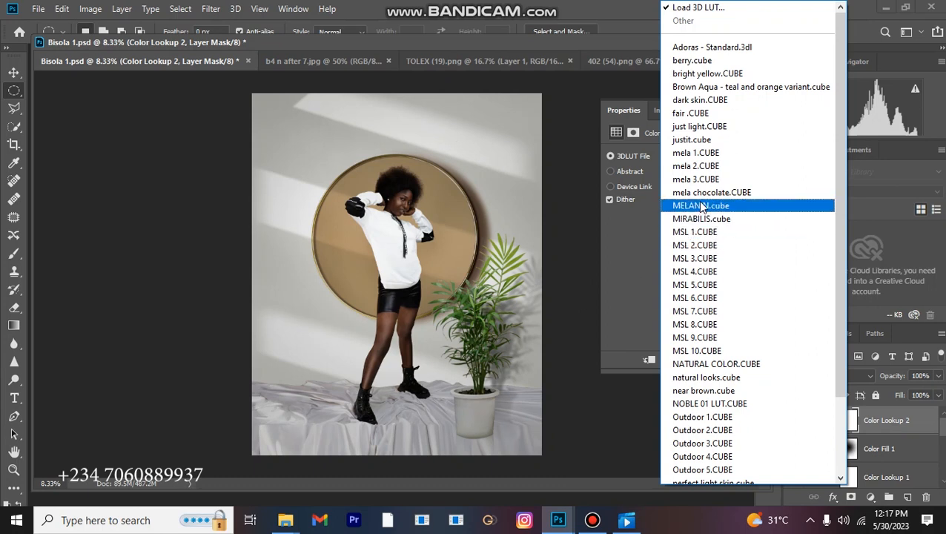
click(701, 364)
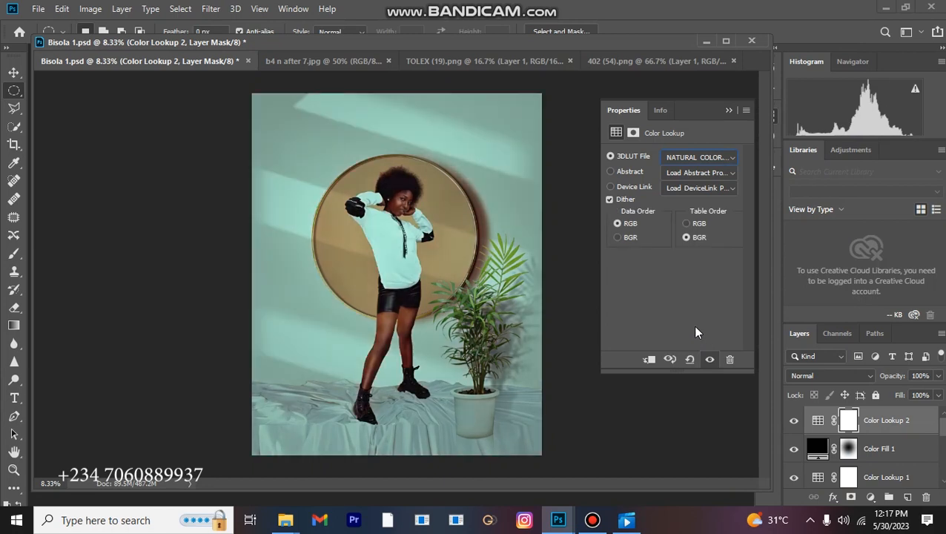
key(ctrl+plus)
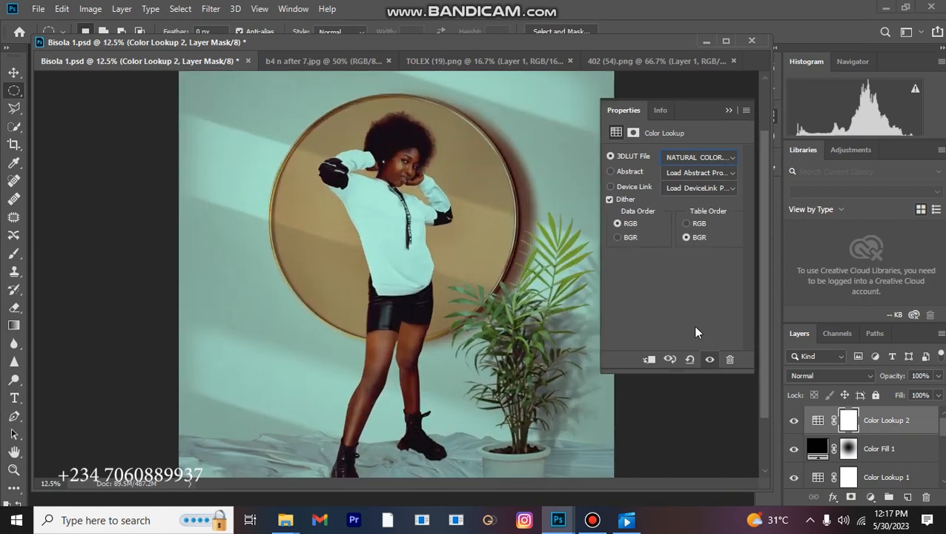
key(ctrl+plus)
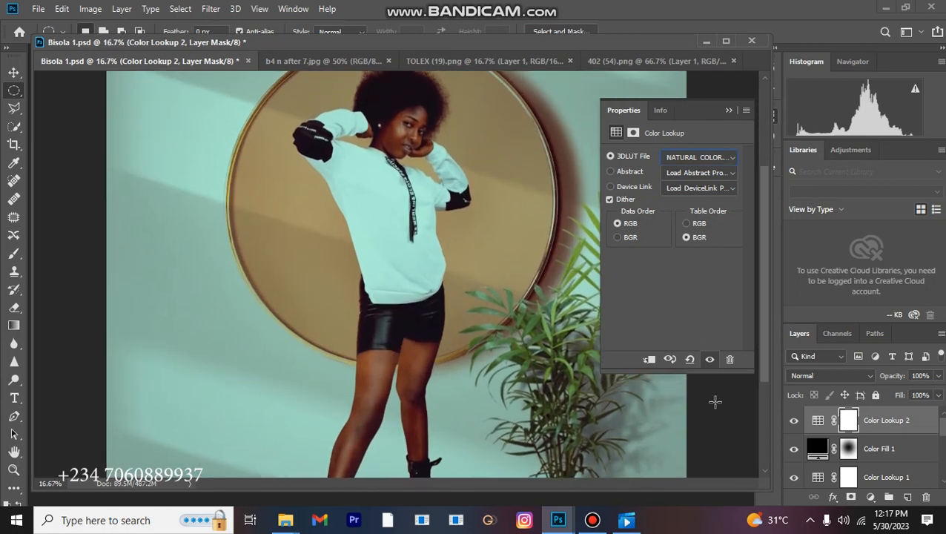
Add another Color Lookup layer on top with the mela chocolate.CUBE 3D LUT and lower its opacity to 13%
click(870, 497)
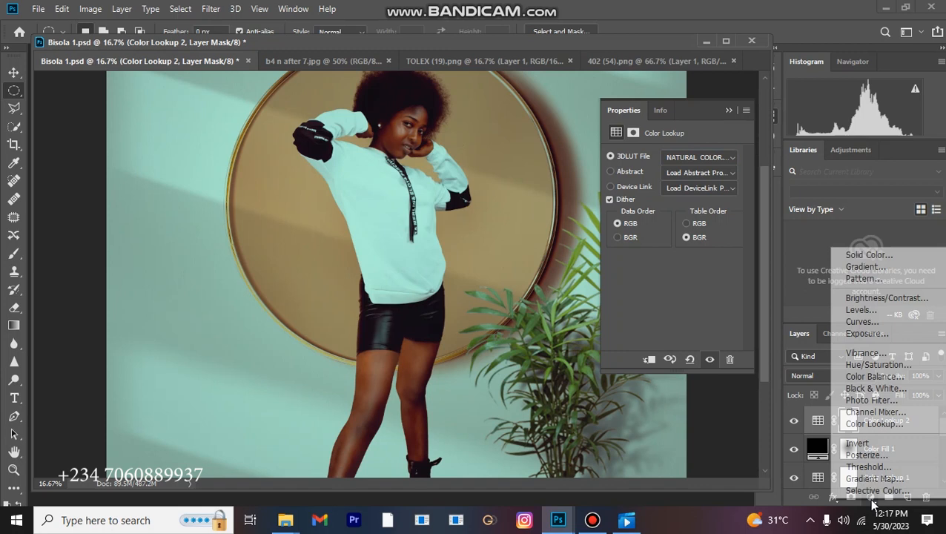
click(873, 424)
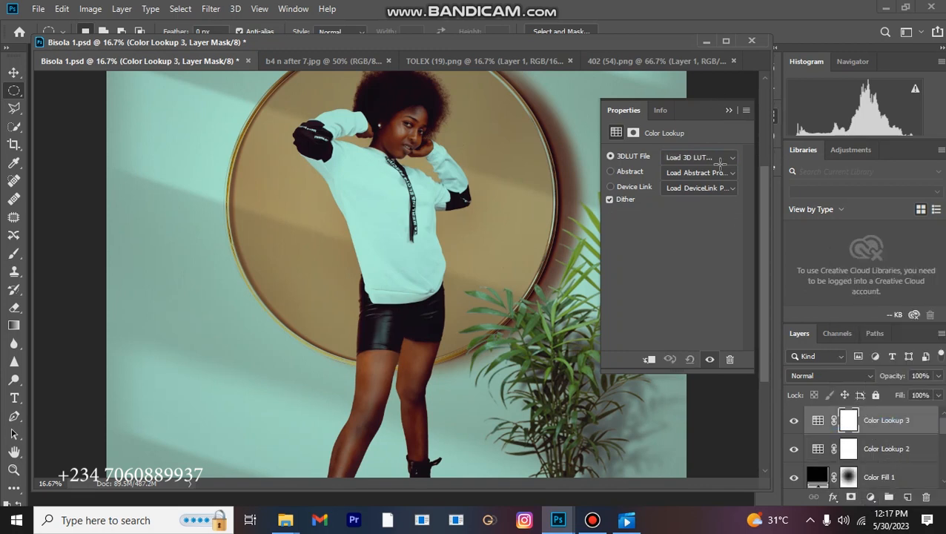
click(717, 159)
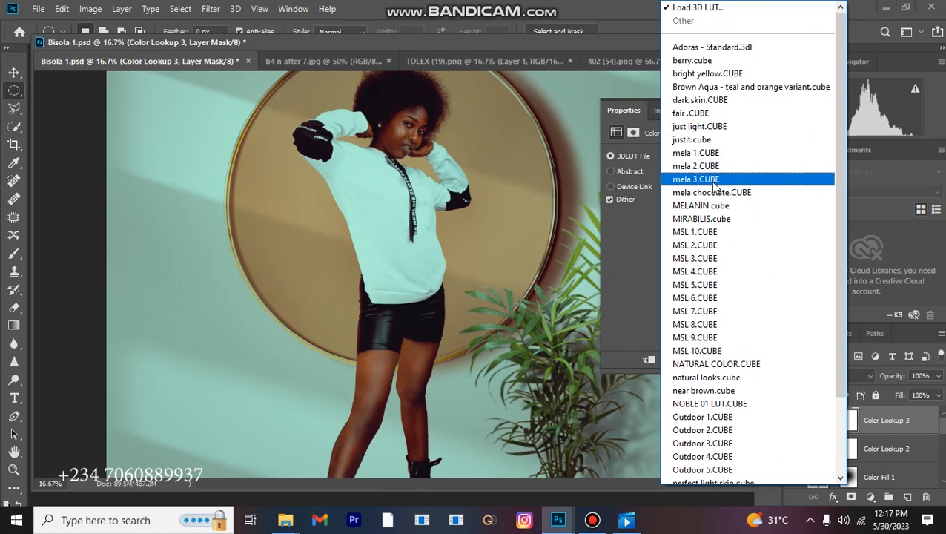
click(712, 193)
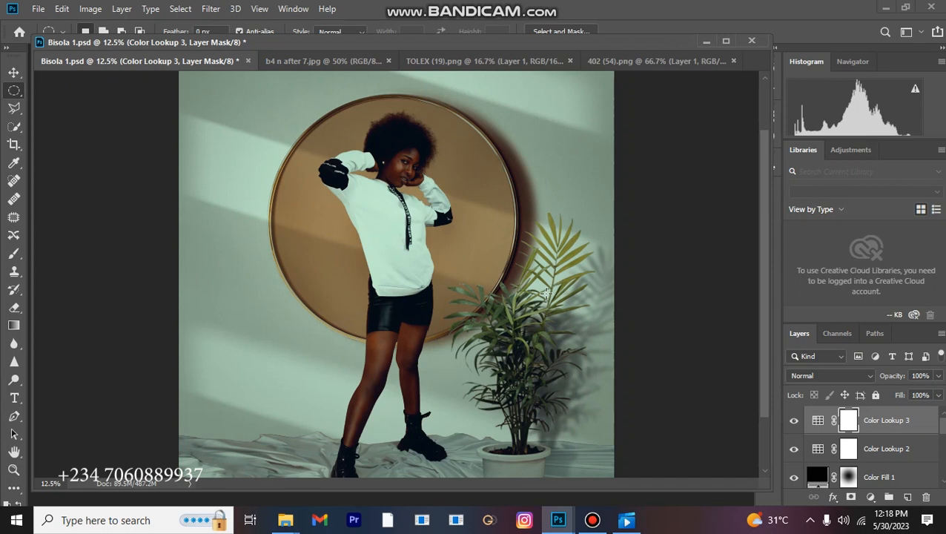
click(939, 376)
drag(940, 395, 883, 391)
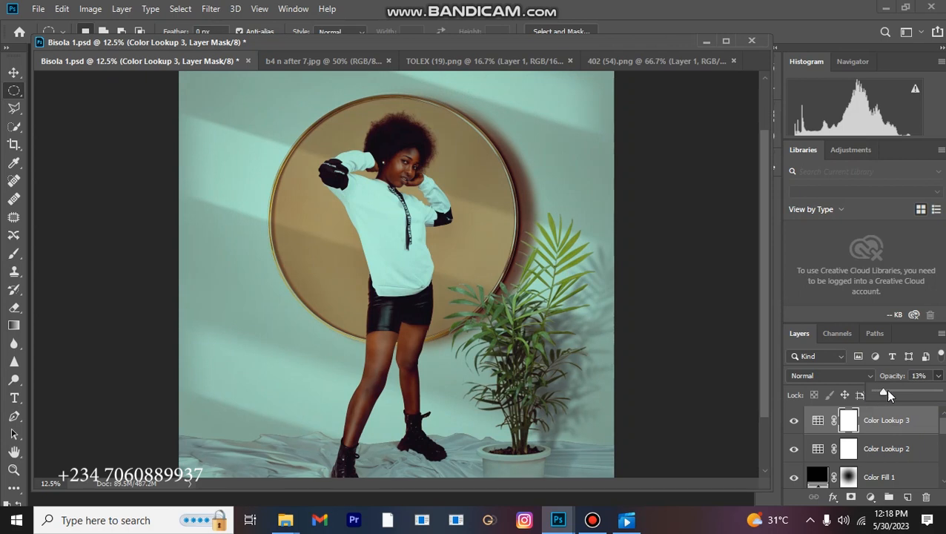
click(896, 447)
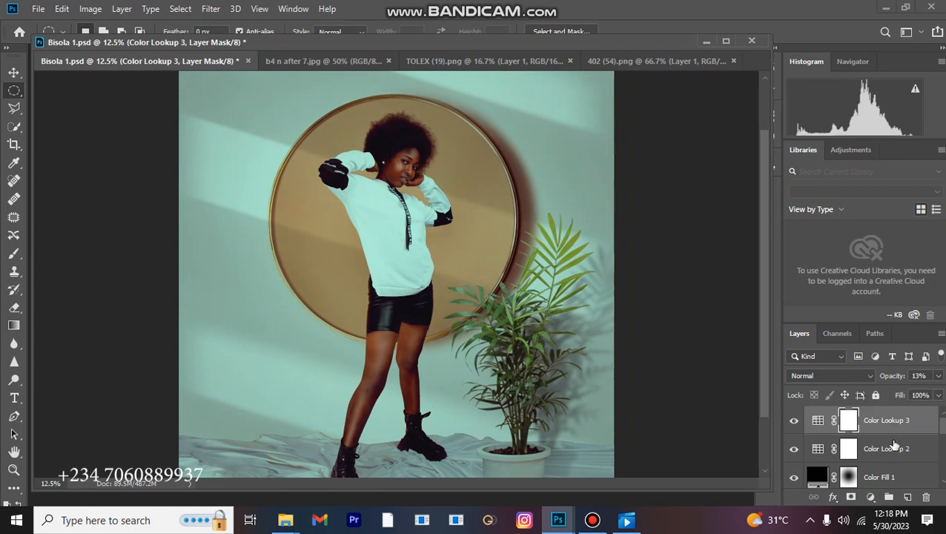
Reduce the opacity of the Color Lookup 2 layer to 25% and check the grading on the whole image
click(896, 448)
click(938, 377)
drag(939, 393, 896, 398)
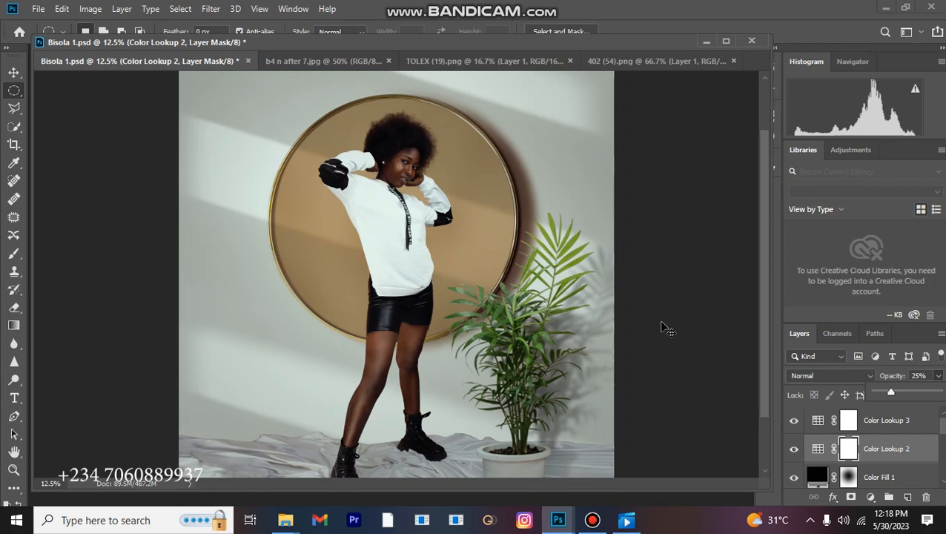
key(ctrl+plus)
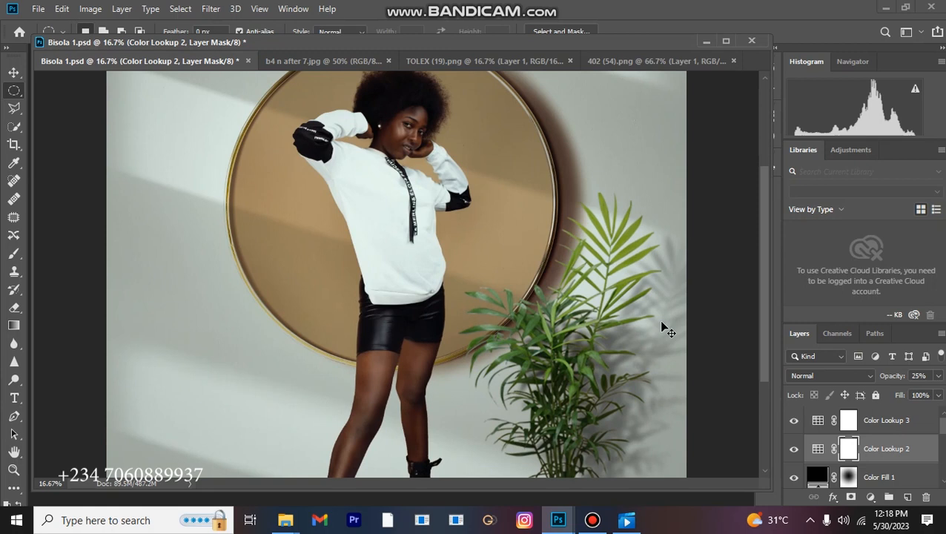
key(ctrl+equal)
key(ctrl+minus)
key(ctrl+minus)
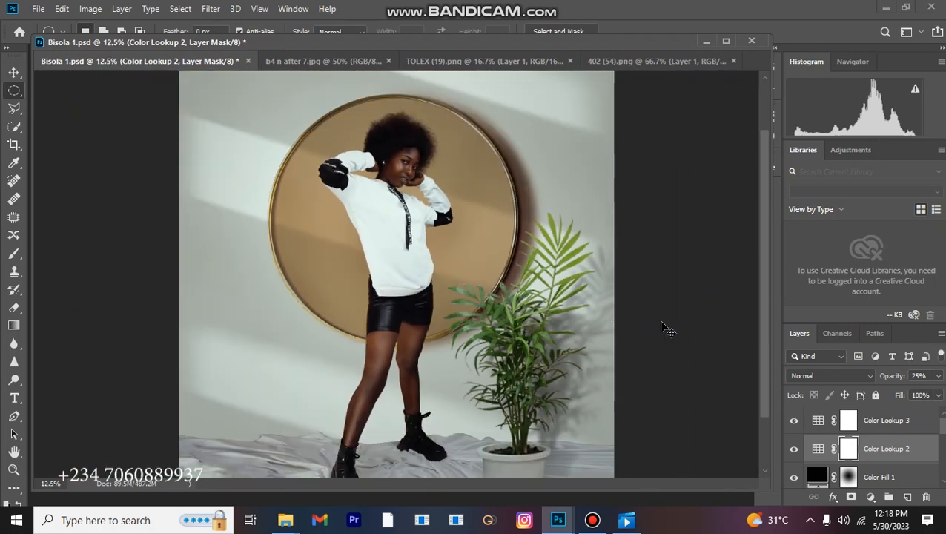
key(ctrl+minus)
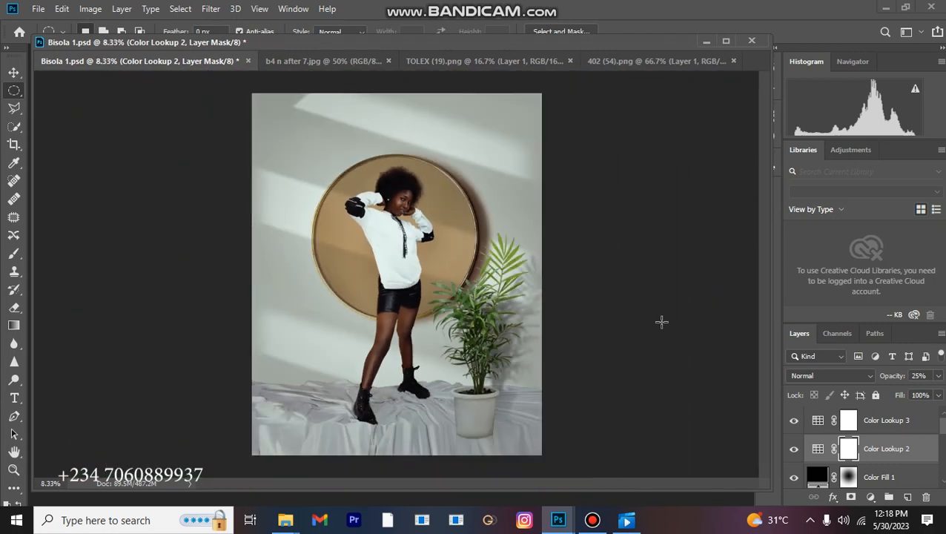